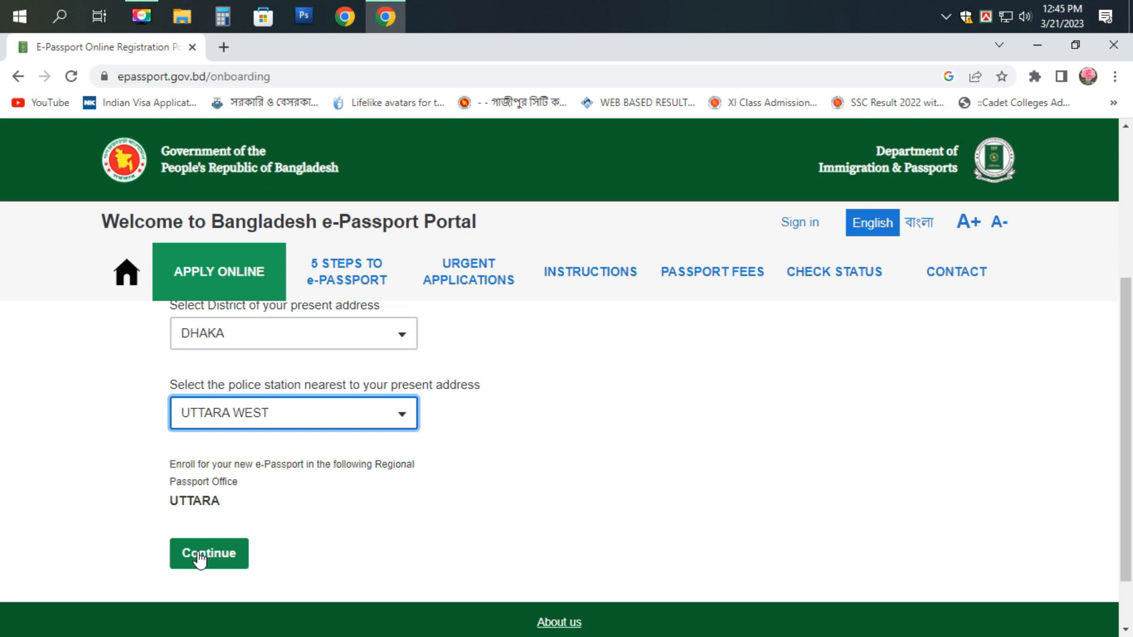
# - Select SHERPUR as the present-address district
pyautogui.scroll(3, 213, 525)
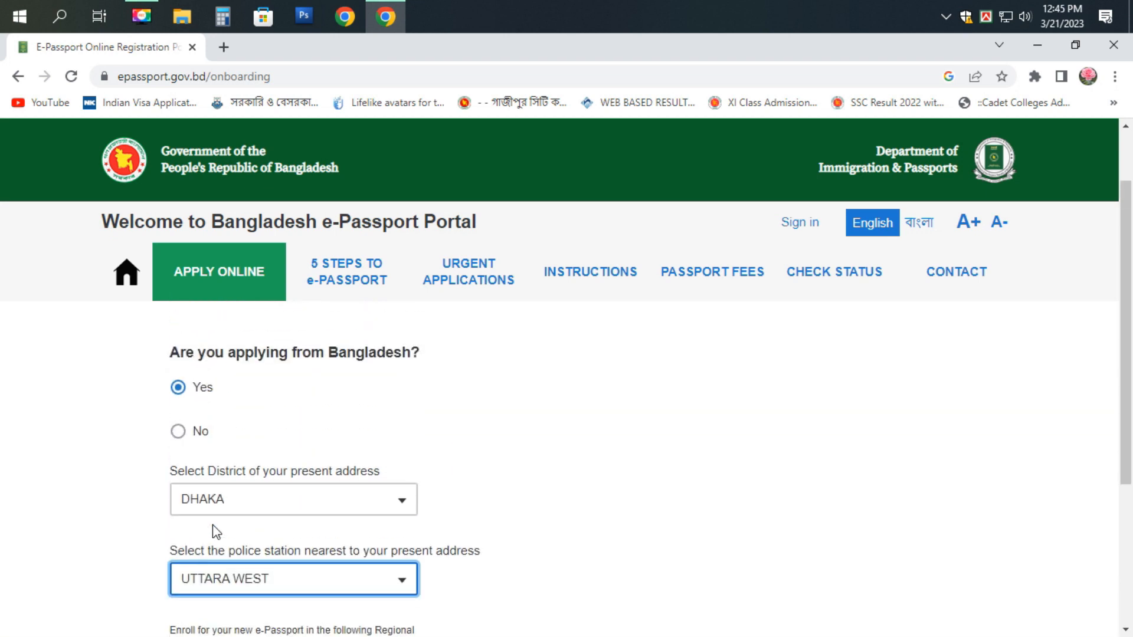
pyautogui.click(280, 499)
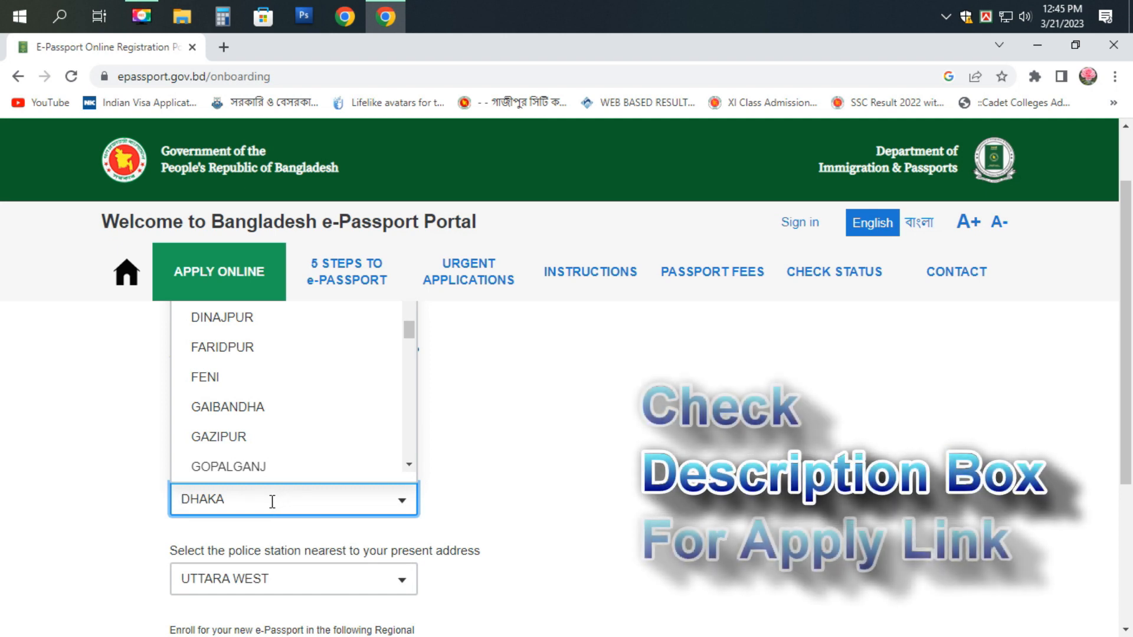
pyautogui.write('S')
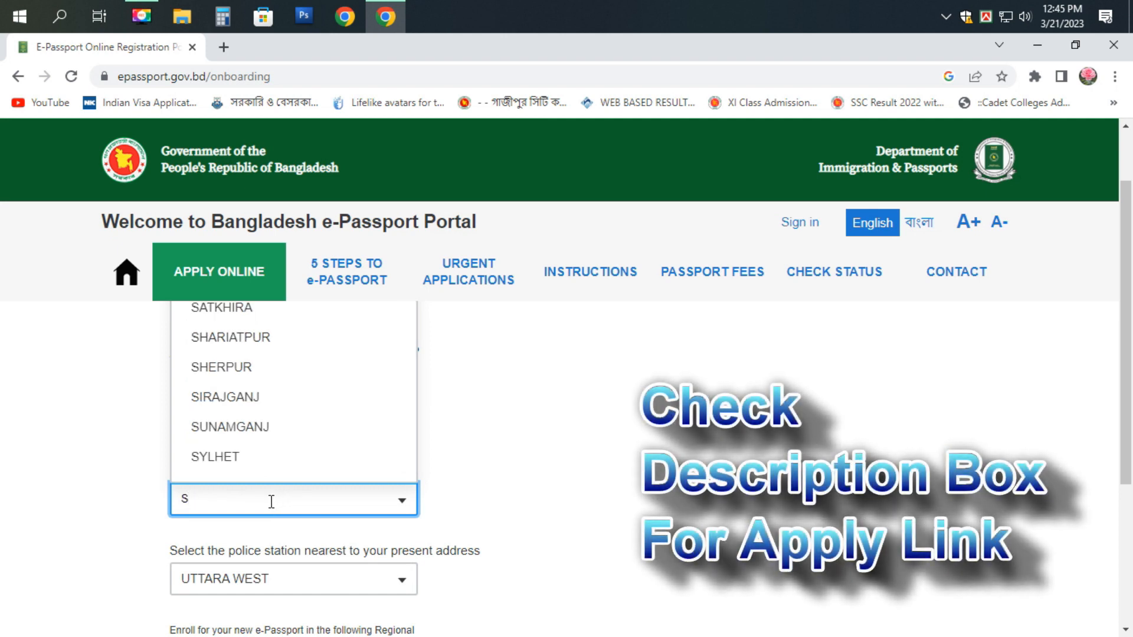
pyautogui.click(268, 370)
# - Choose SHERPUR as the nearest police station
pyautogui.scroll(-1, 290, 425)
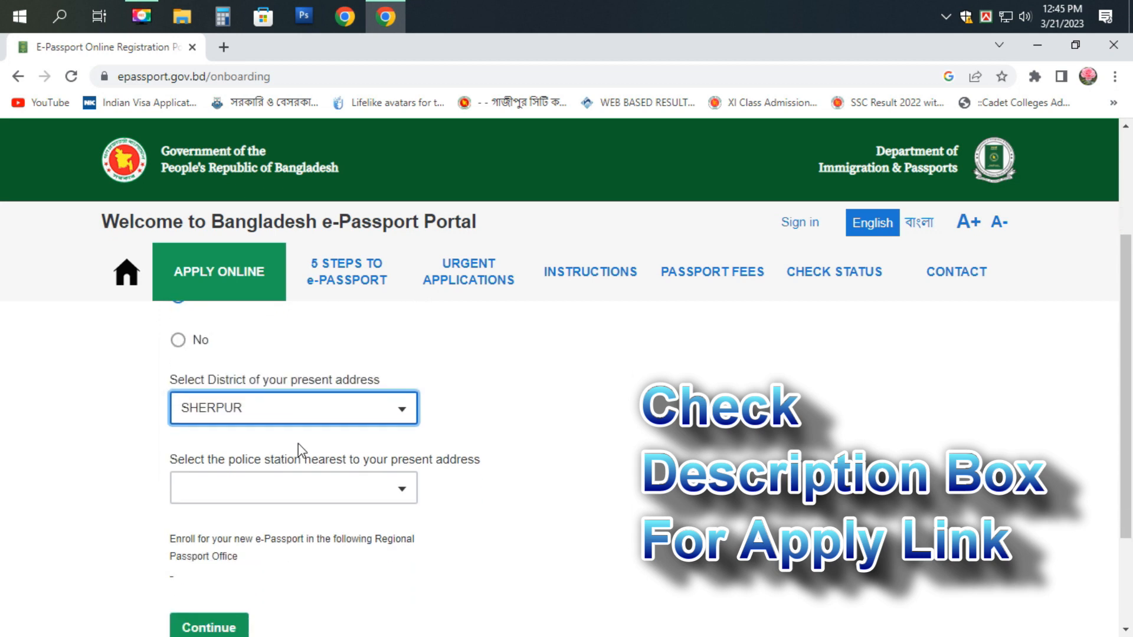
pyautogui.scroll(-1, 300, 451)
pyautogui.click(259, 407)
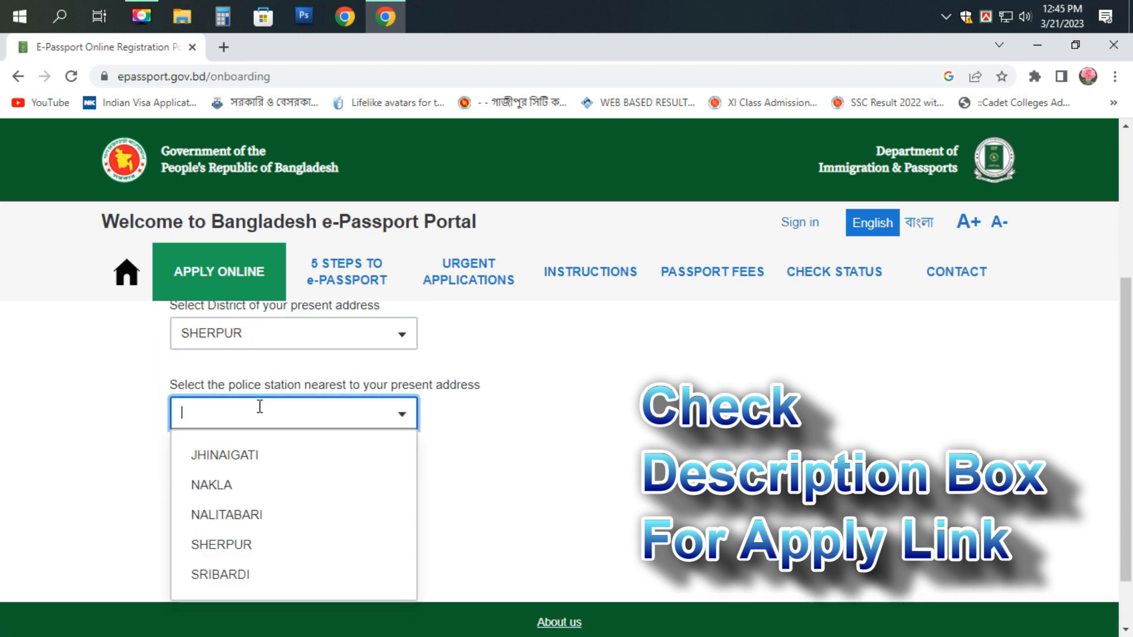
pyautogui.write('S')
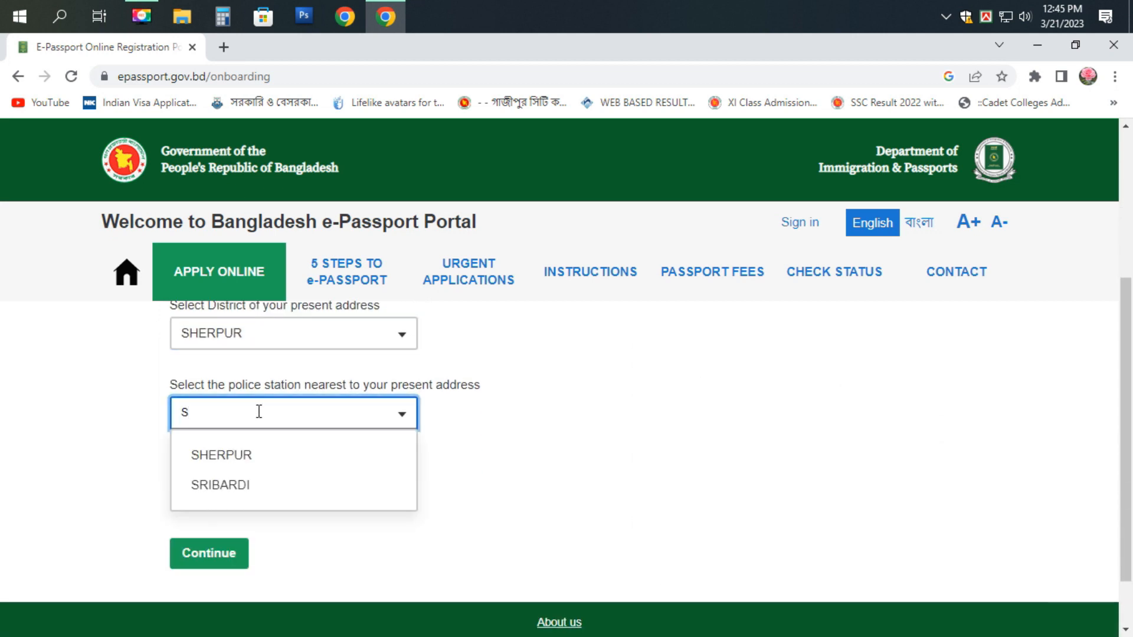
pyautogui.click(251, 461)
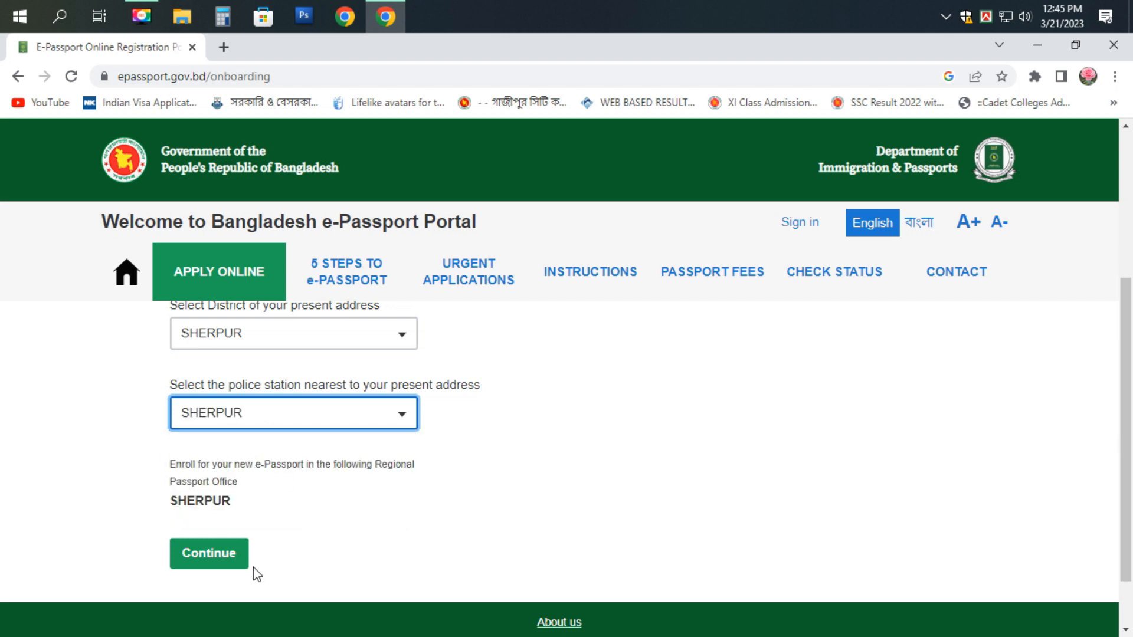
# - Recheck the police station filter, then continue to the email address step
pyautogui.click(306, 424)
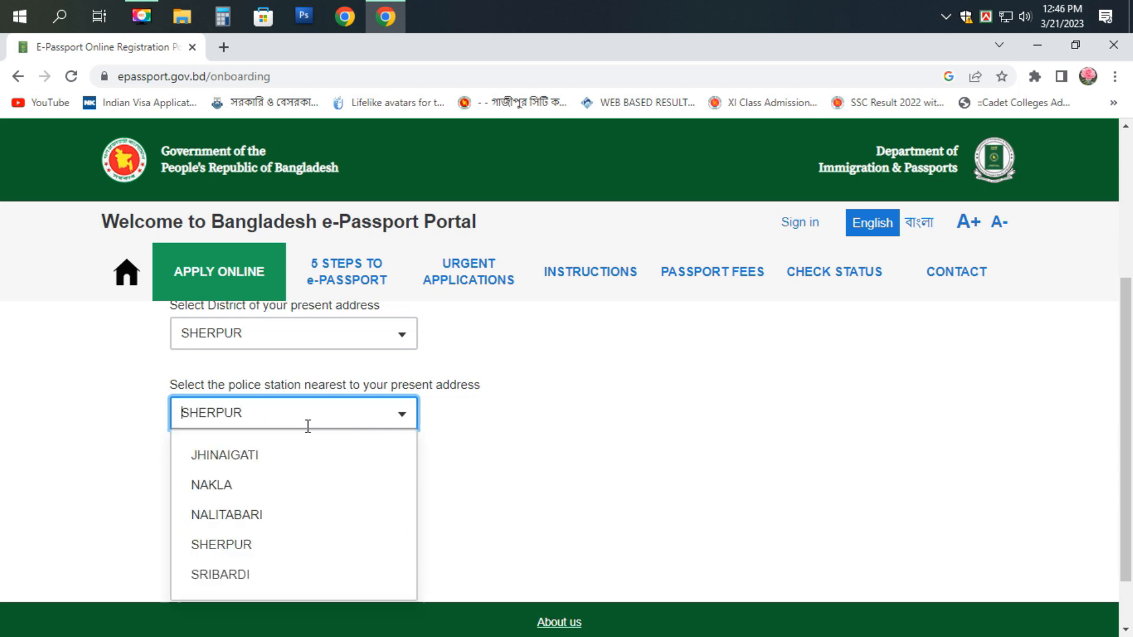
pyautogui.write('SSS')
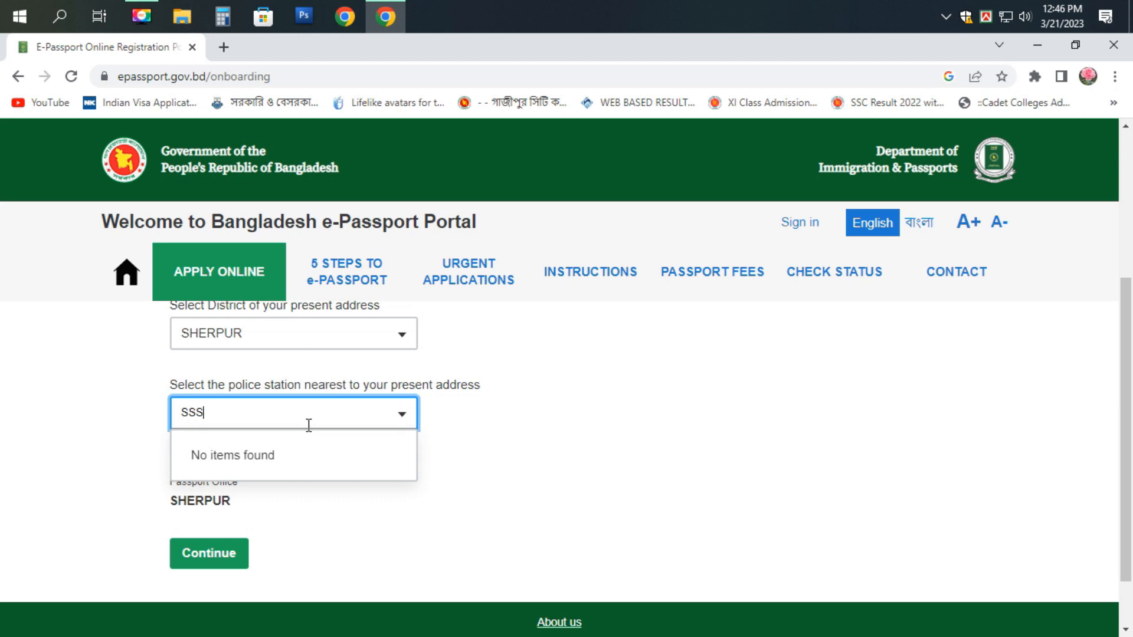
pyautogui.press('BackSpace')
pyautogui.press('BackSpace')
pyautogui.scroll(-1, 299, 478)
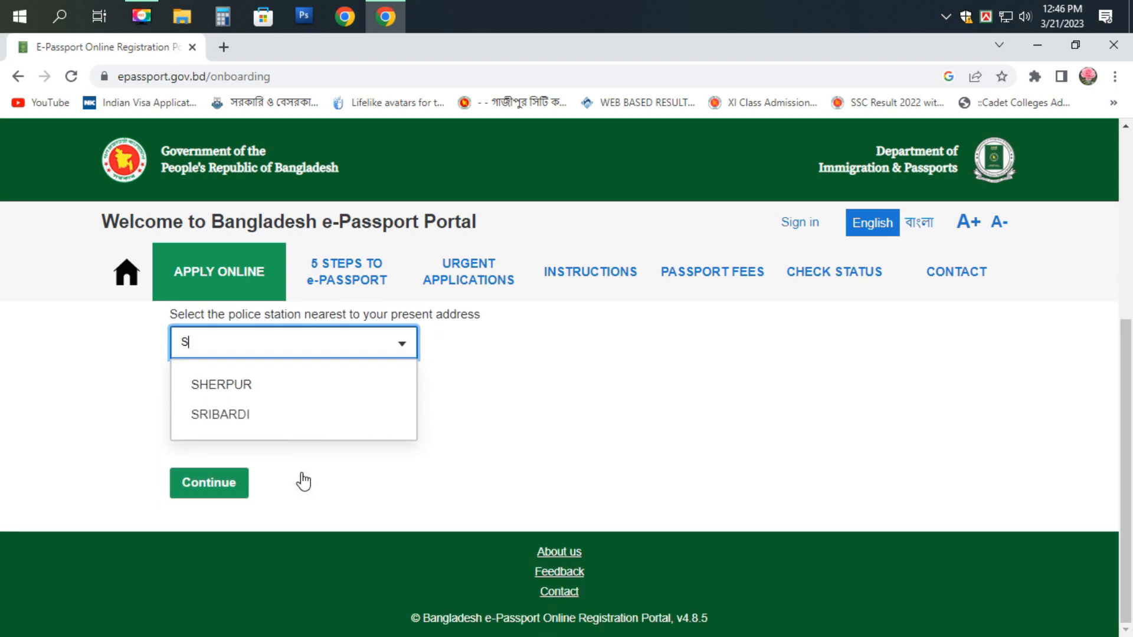
pyautogui.click(230, 487)
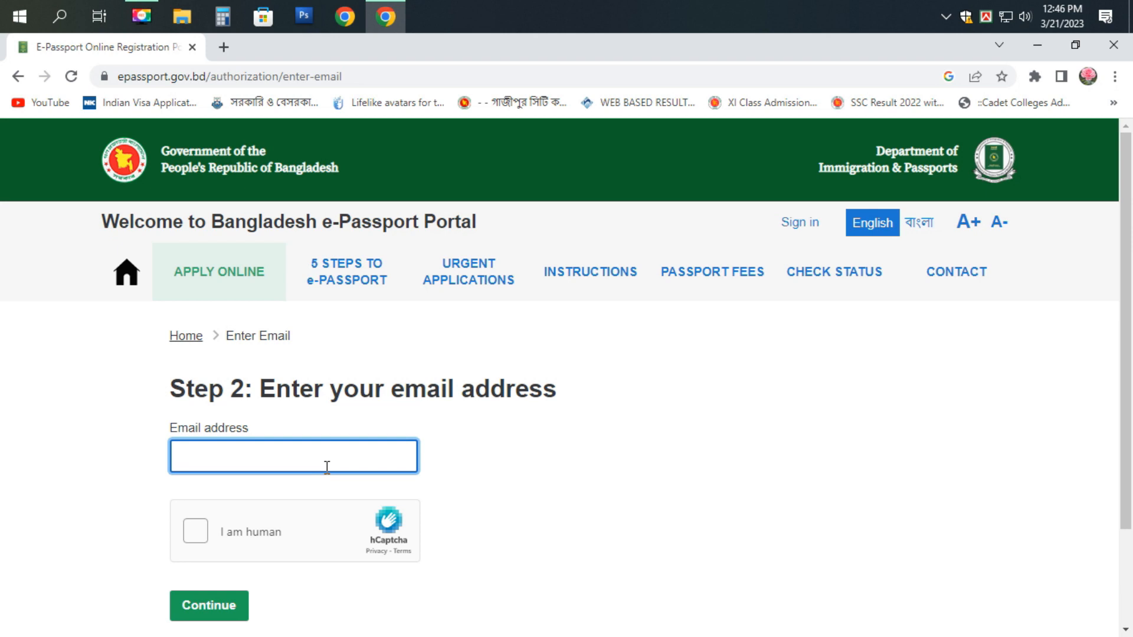
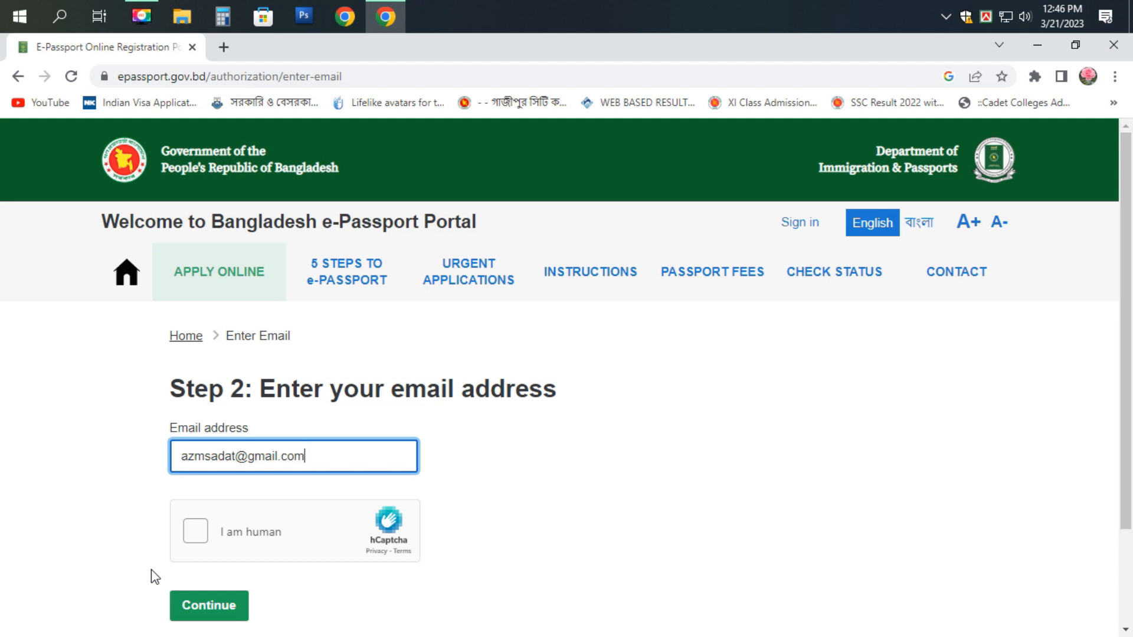
# - Enter the applicant's email address, tick the hCaptcha box and submit
pyautogui.click(194, 533)
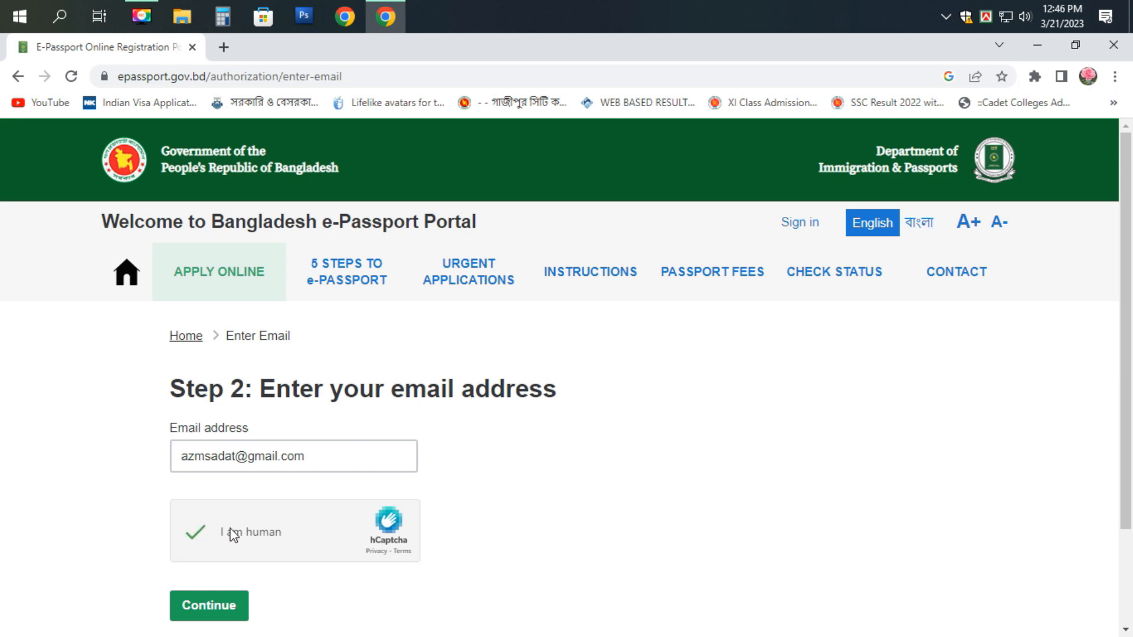
pyautogui.click(210, 608)
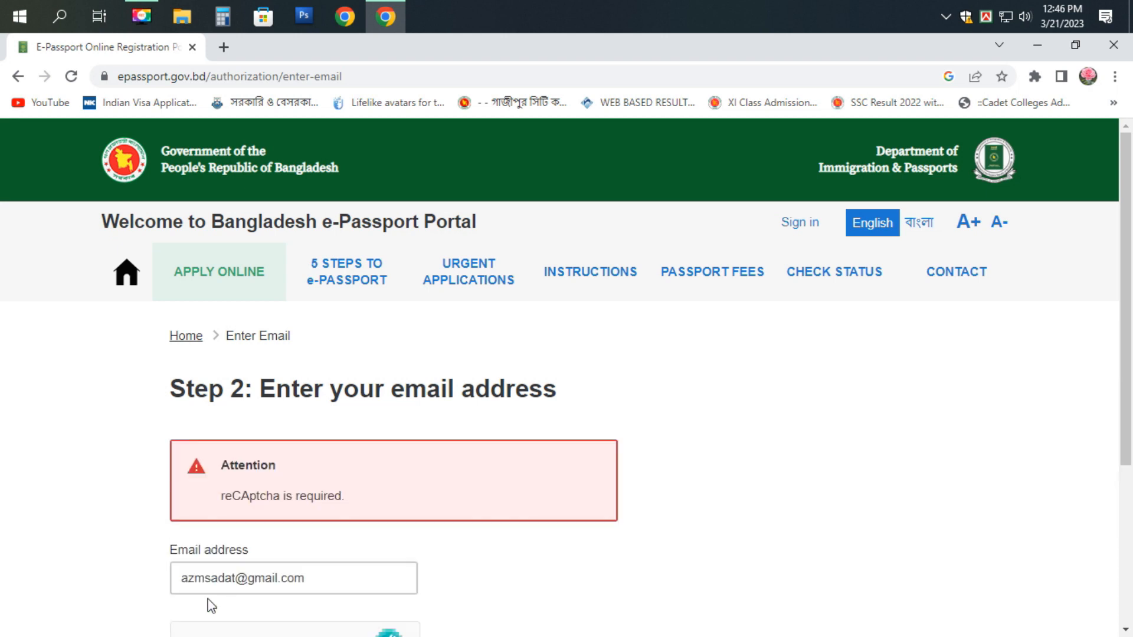
# - Submit the email step again and select the whole email address
pyautogui.scroll(-4, 211, 606)
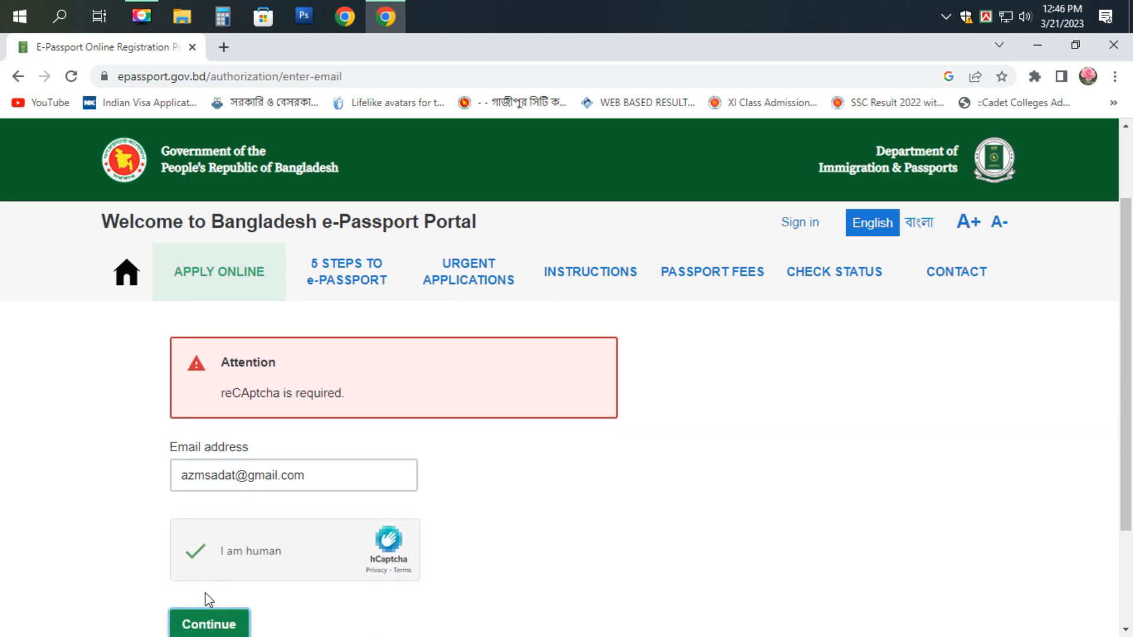
pyautogui.scroll(3, 205, 594)
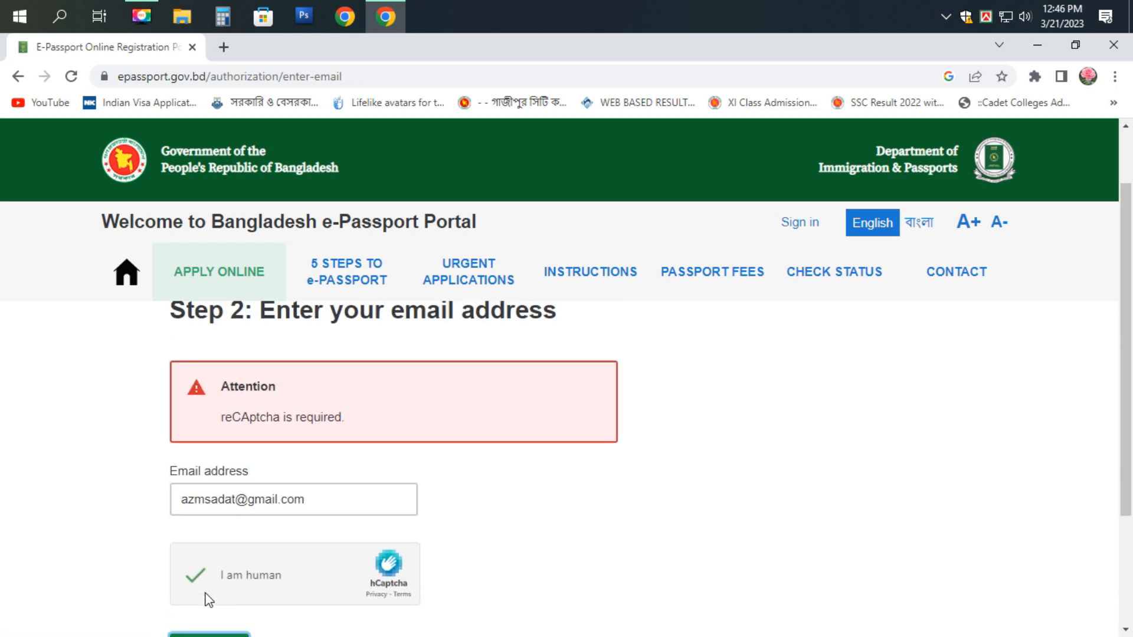
pyautogui.scroll(-1, 205, 594)
pyautogui.click(213, 578)
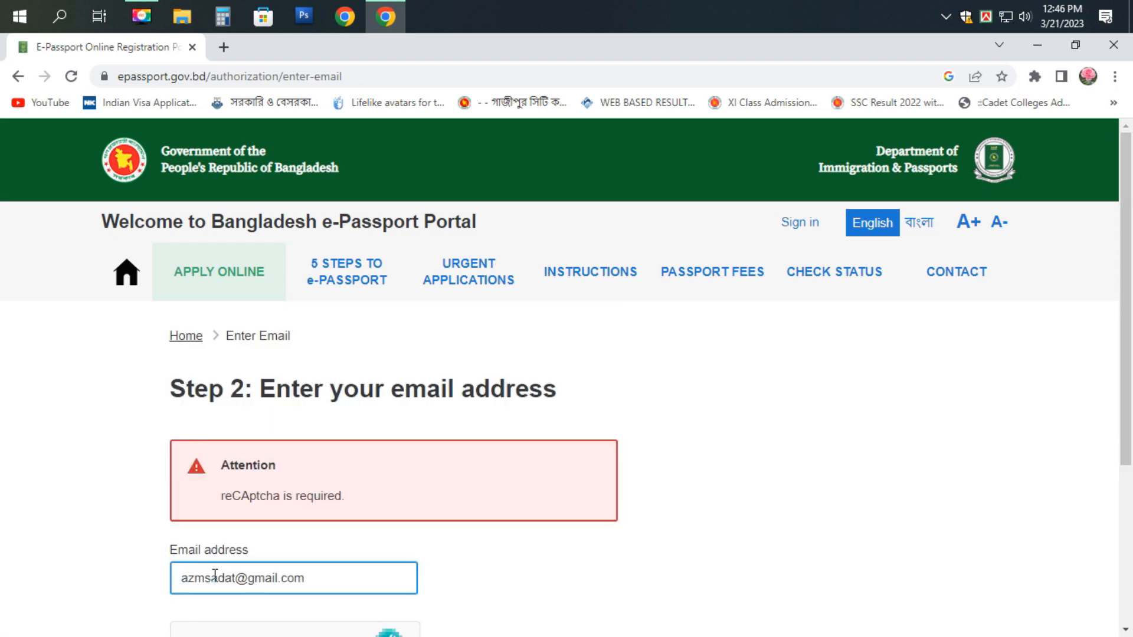
pyautogui.moveTo(322, 577); pyautogui.dragTo(175, 580)
pyautogui.hotkey('ctrl', 'c')
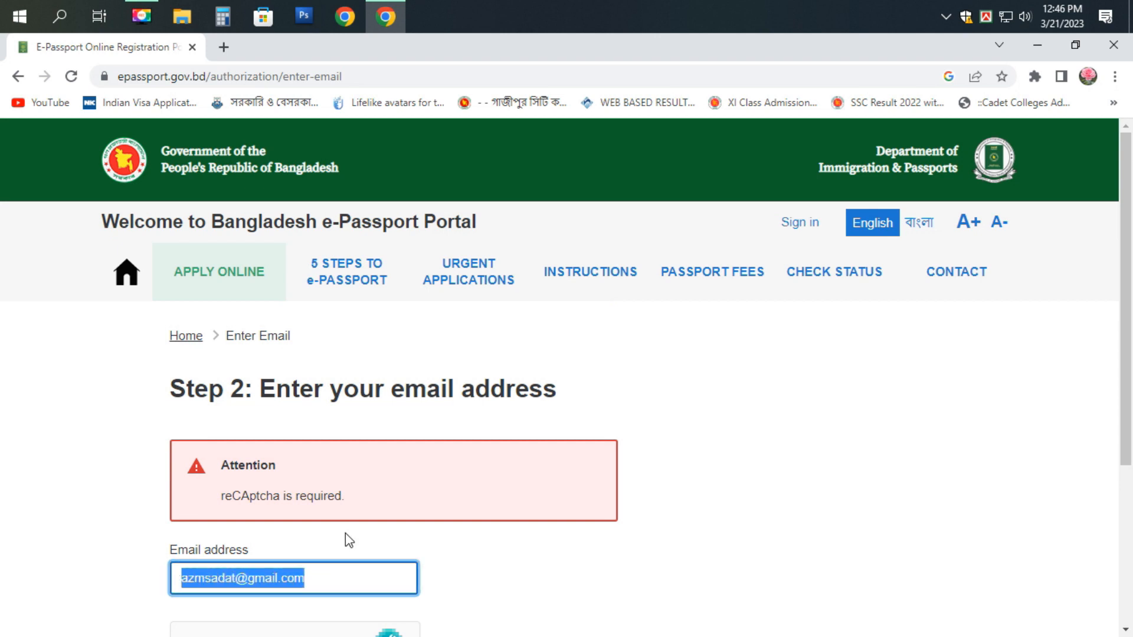
pyautogui.scroll(-3, 347, 539)
pyautogui.scroll(3, 345, 533)
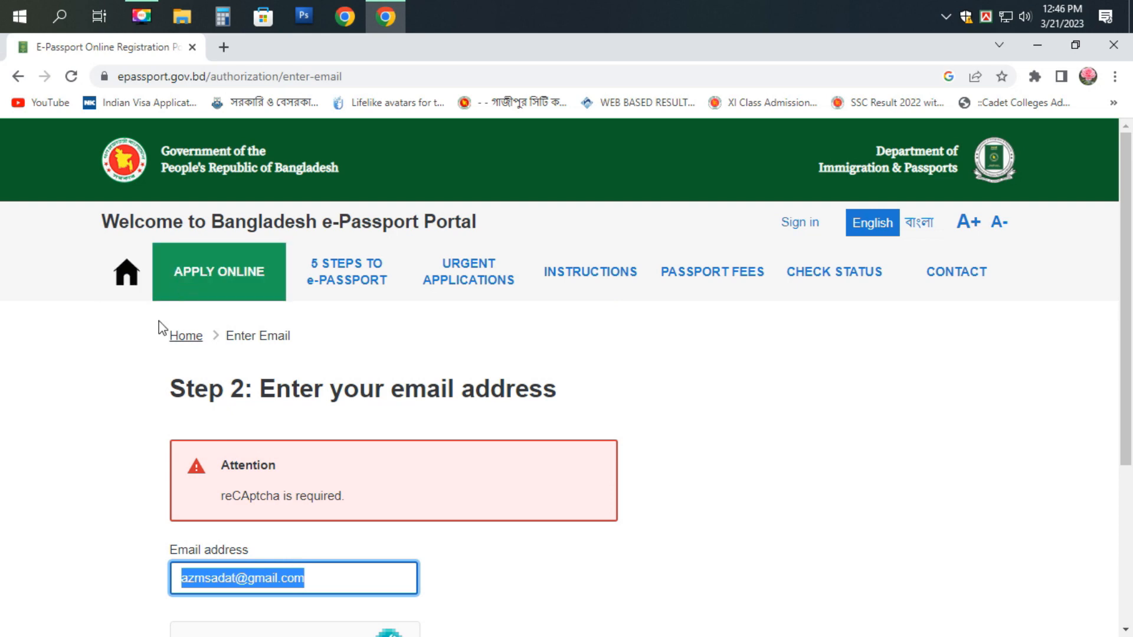
# - Return home and start a new online application, keeping the page at 100% zoom
pyautogui.click(186, 336)
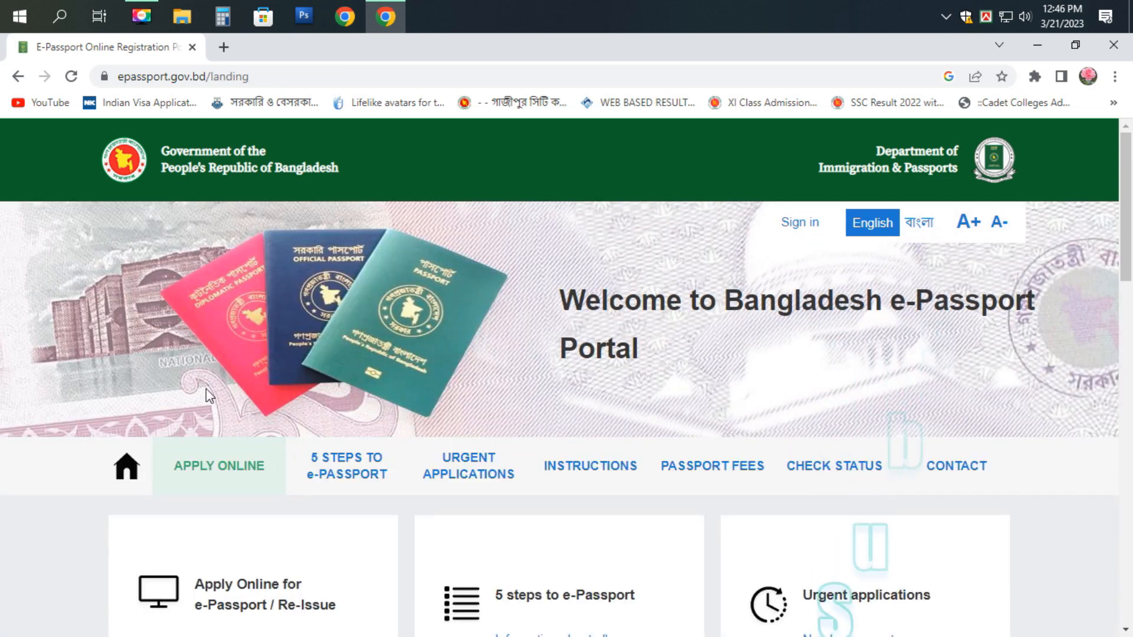
pyautogui.click(223, 476)
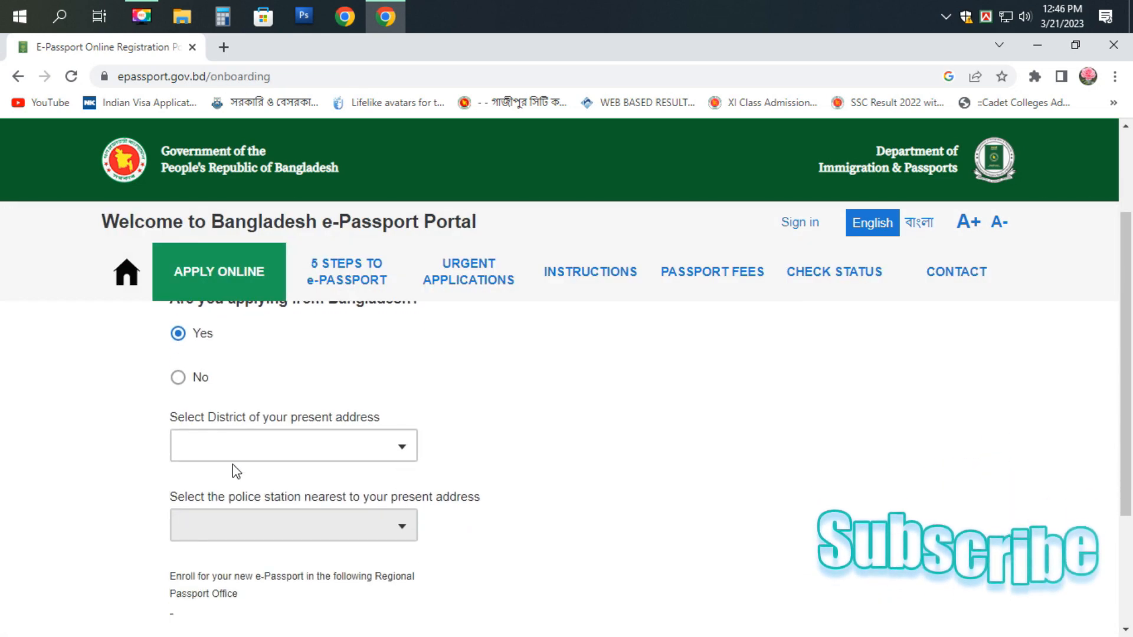
pyautogui.scroll(-3, 233, 465)
pyautogui.click(274, 417)
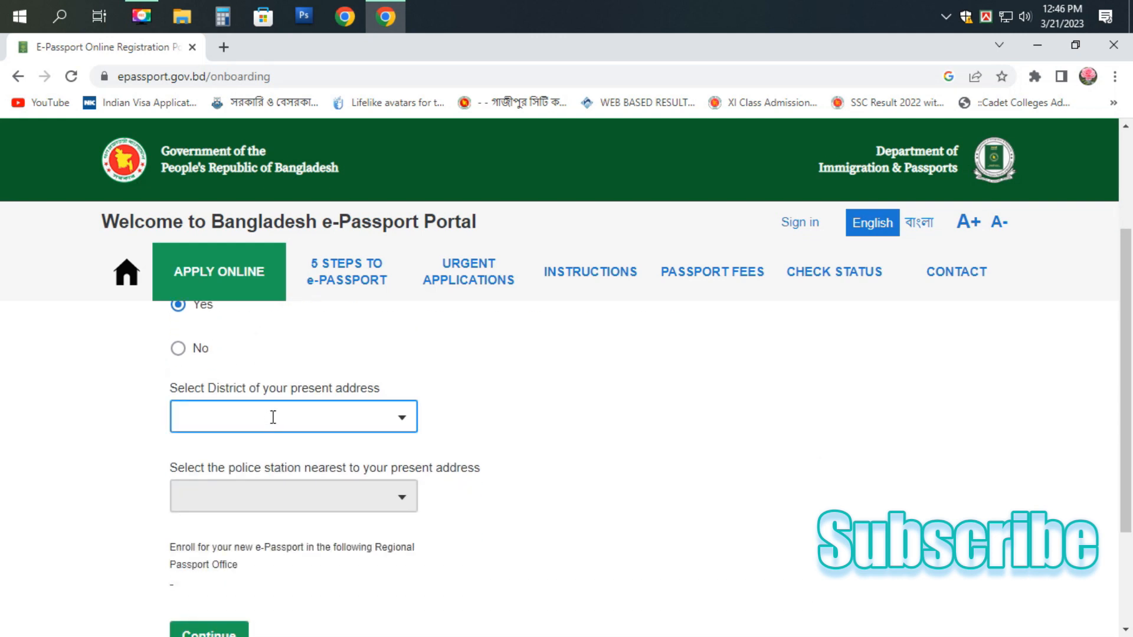
pyautogui.hotkey('ctrl', '-')
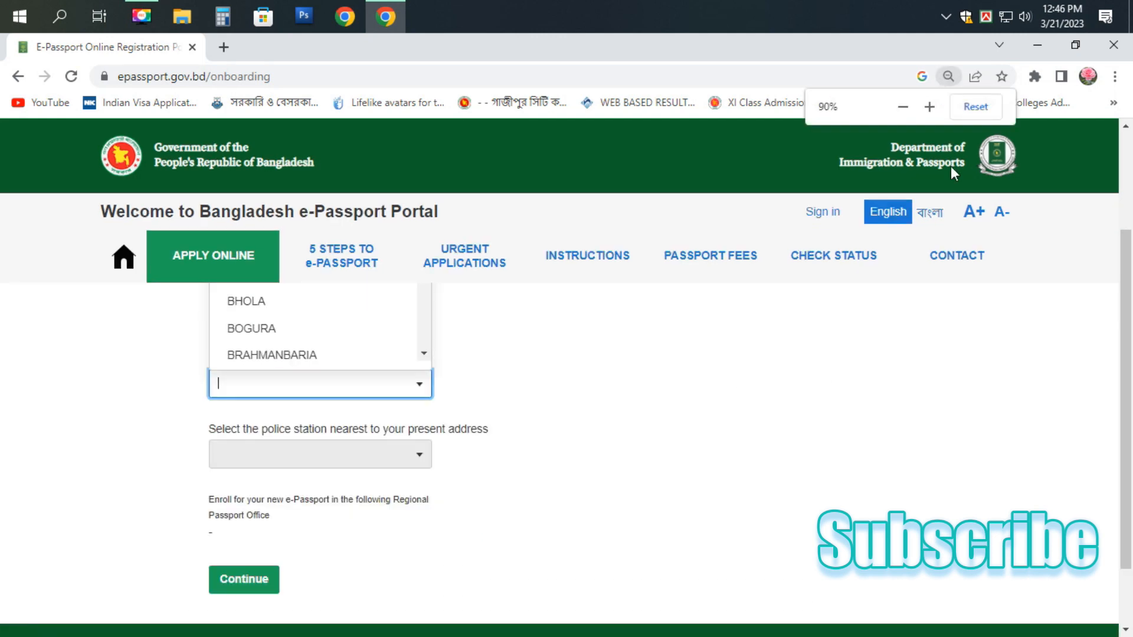
pyautogui.click(976, 107)
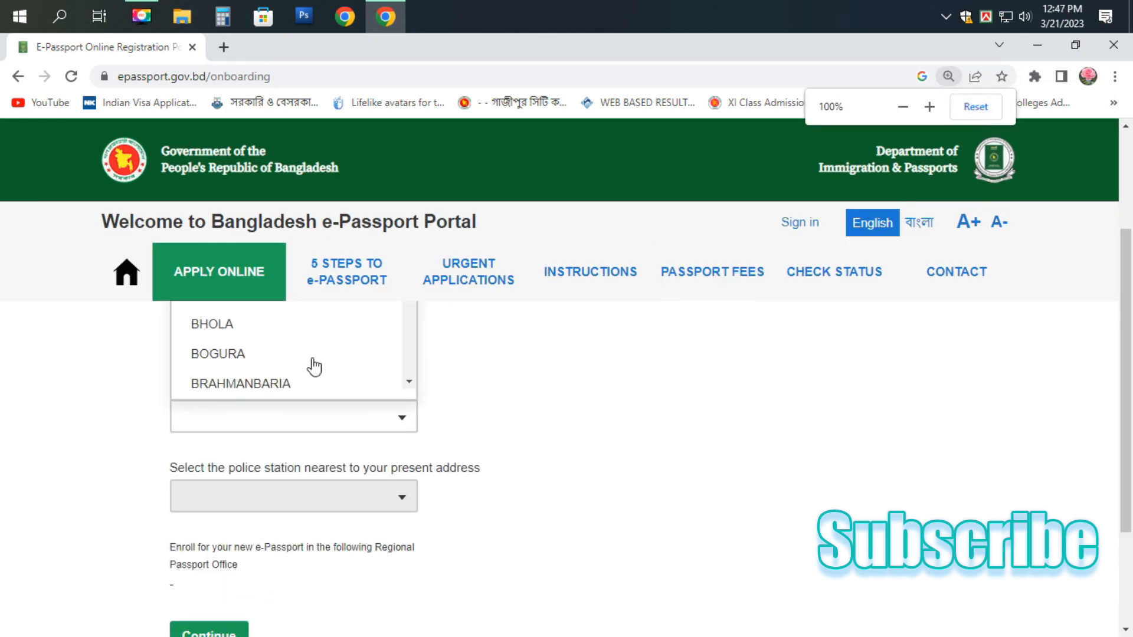
# - Pick SHERPUR as both the district and the nearest police station
pyautogui.click(286, 419)
pyautogui.write('S')
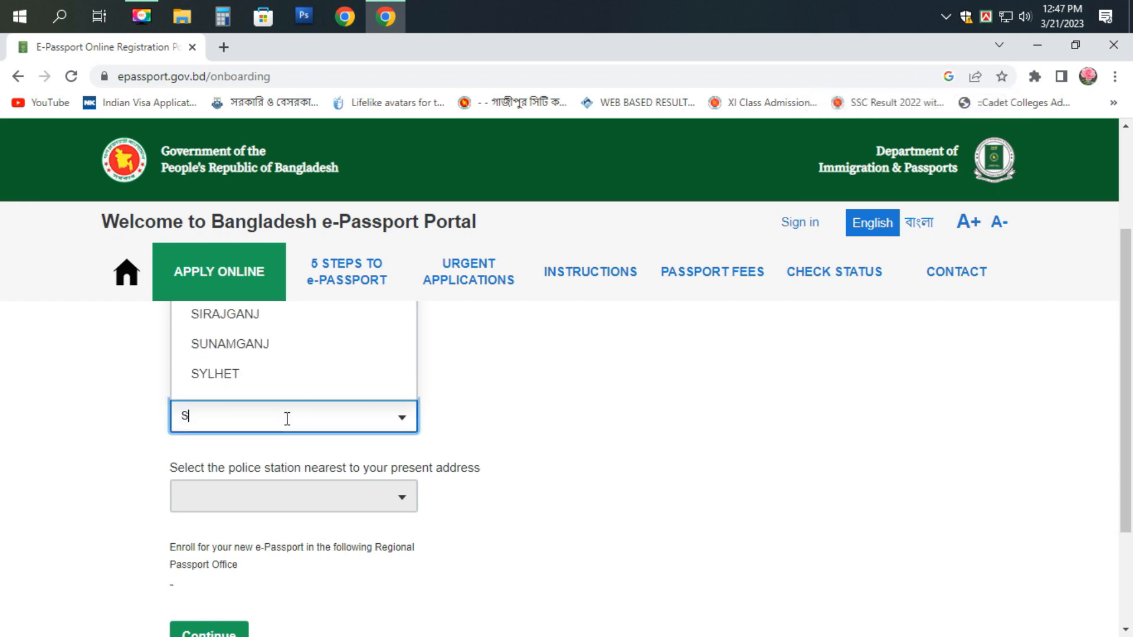
pyautogui.write('S')
pyautogui.press('BackSpace')
pyautogui.write('H')
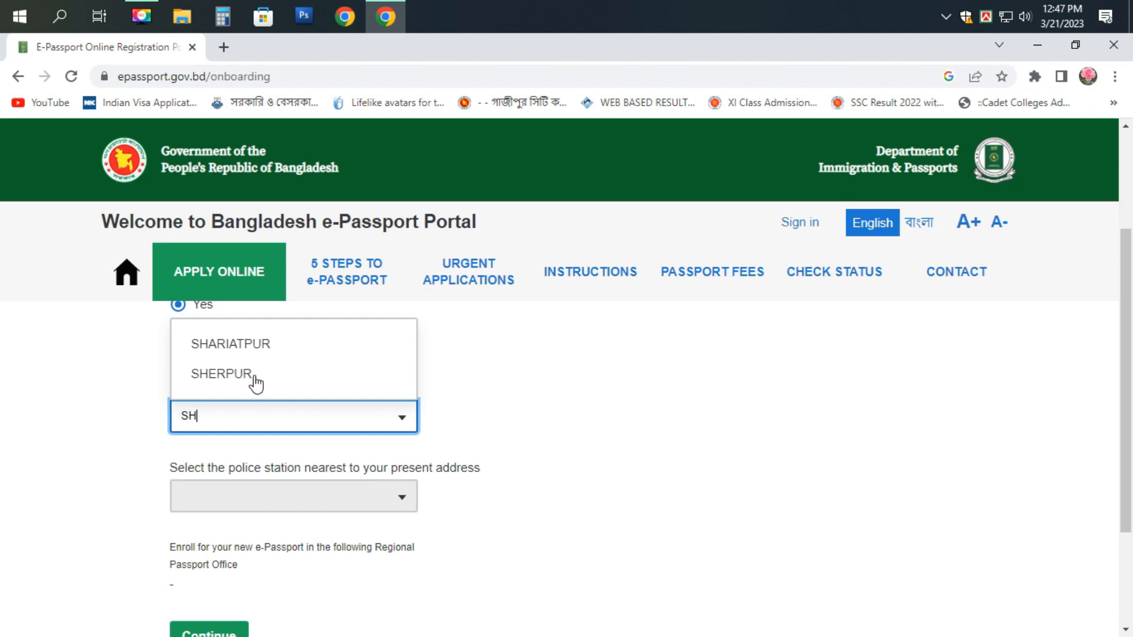
pyautogui.click(253, 378)
pyautogui.click(255, 483)
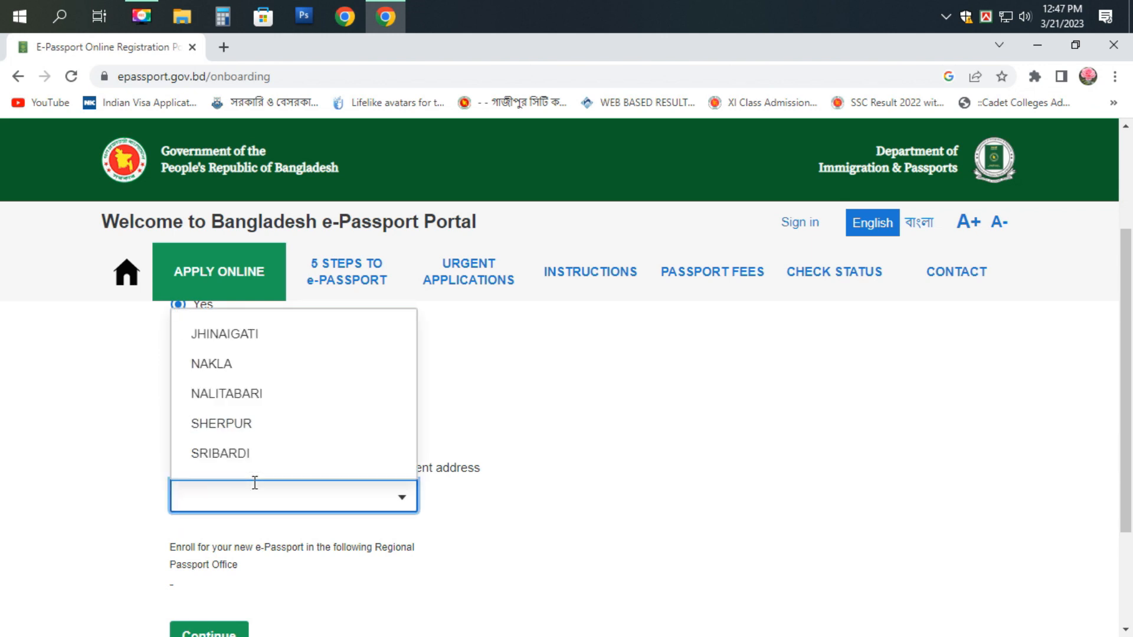
pyautogui.click(239, 426)
# - Paste the applicant's email, pass the human check and proceed to account creation
pyautogui.scroll(-3, 248, 460)
pyautogui.click(226, 491)
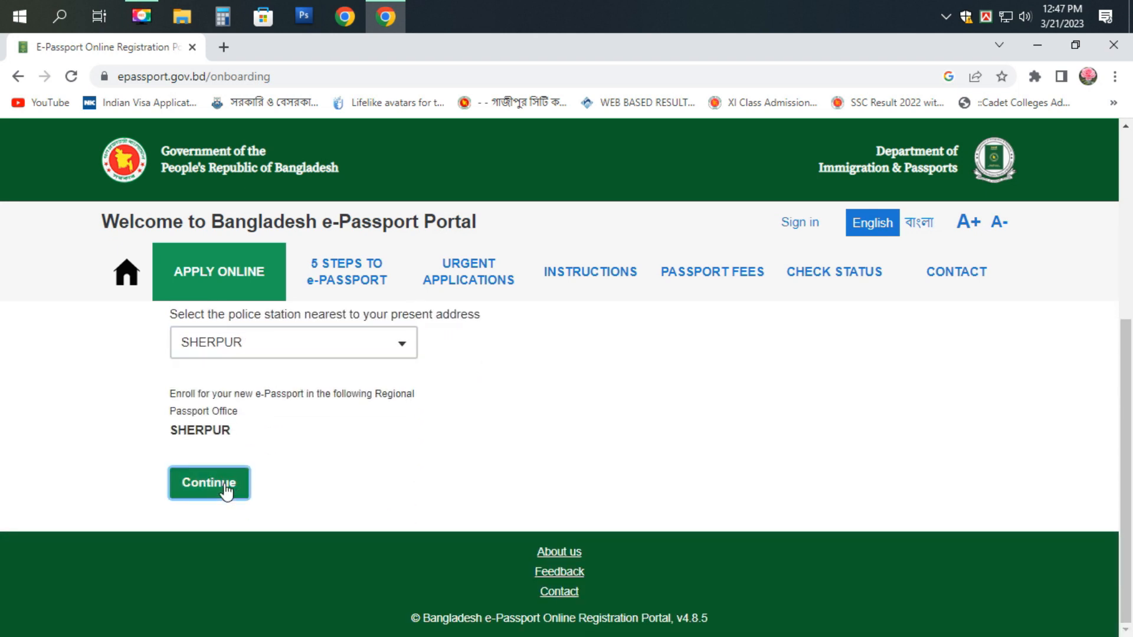
pyautogui.hotkey('ctrl', 'v')
pyautogui.click(204, 533)
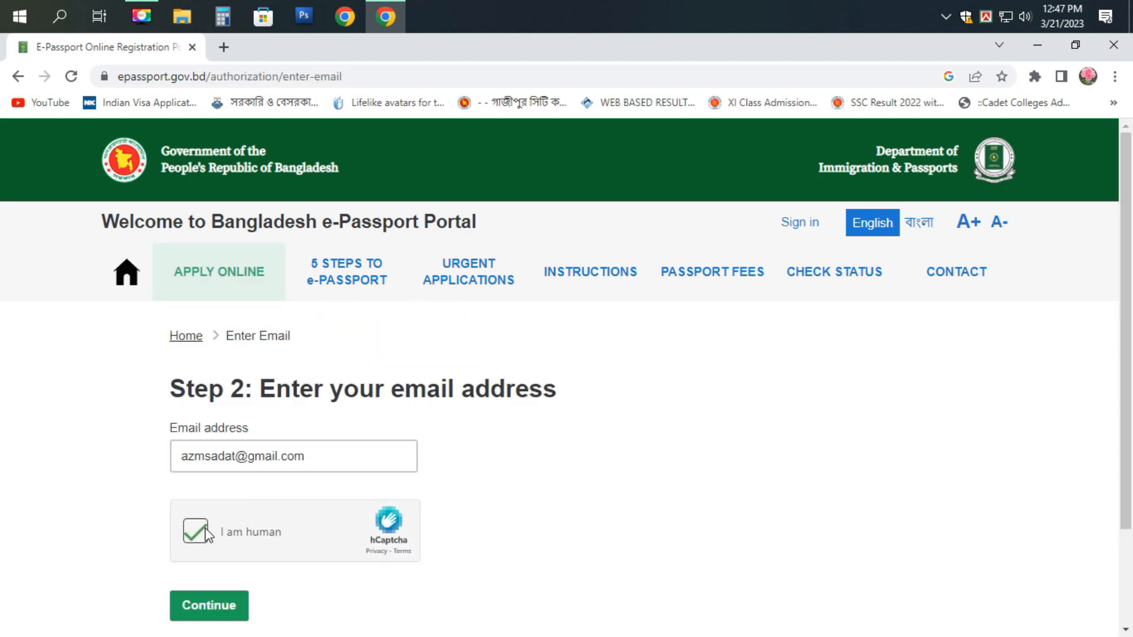
pyautogui.click(242, 606)
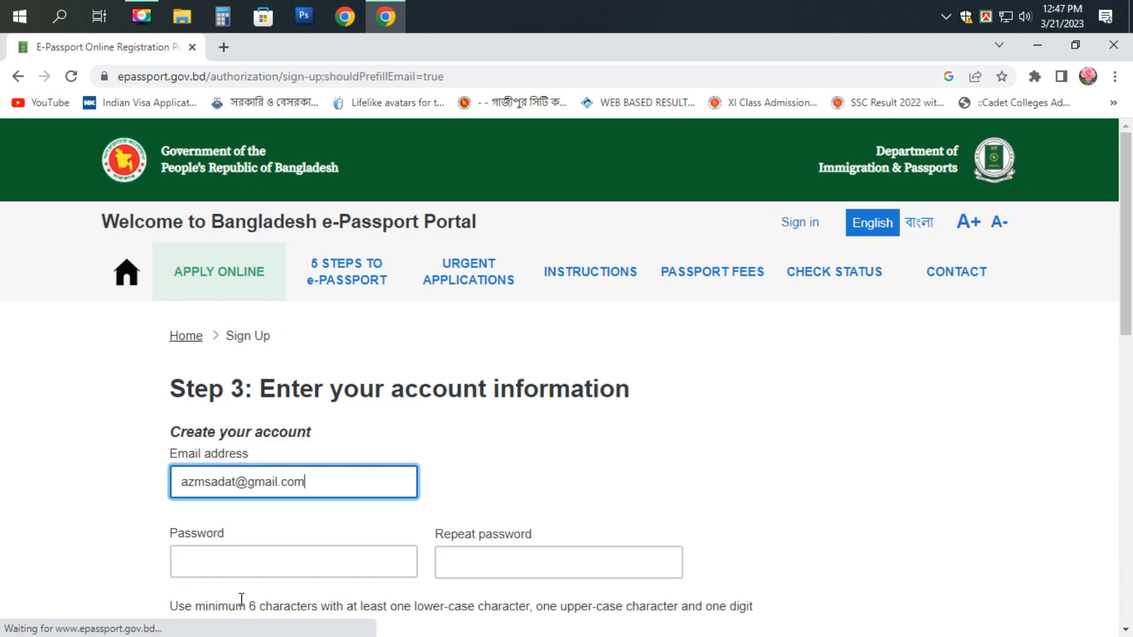
# - Enter and repeat the new account password
pyautogui.scroll(-10, 283, 572)
pyautogui.scroll(2, 305, 526)
pyautogui.scroll(10, 306, 528)
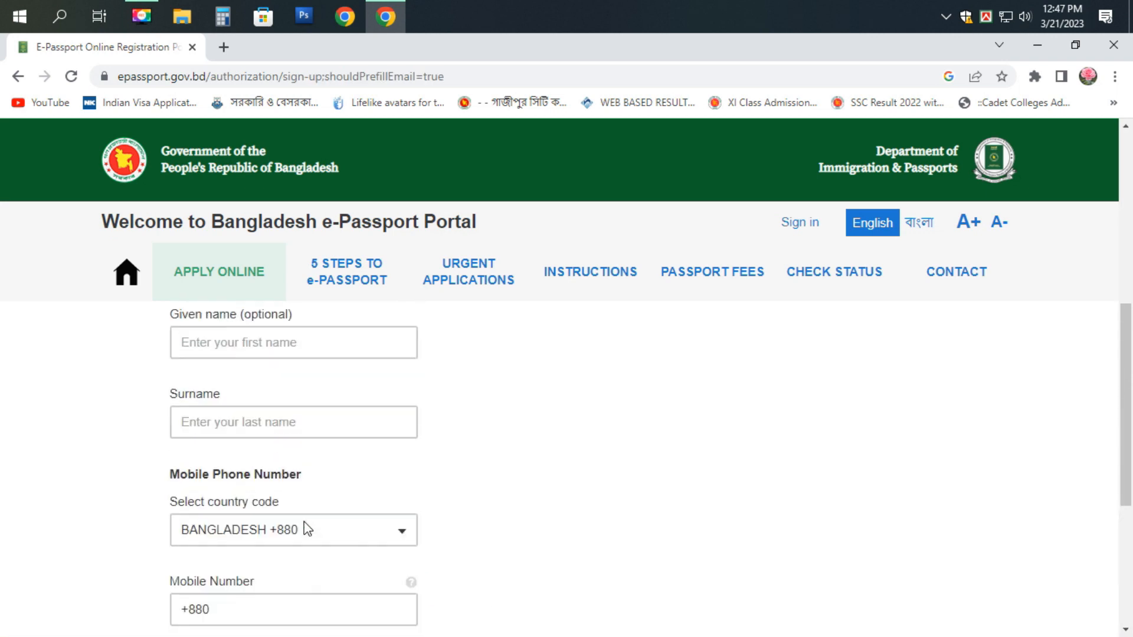
pyautogui.click(273, 483)
pyautogui.click(260, 554)
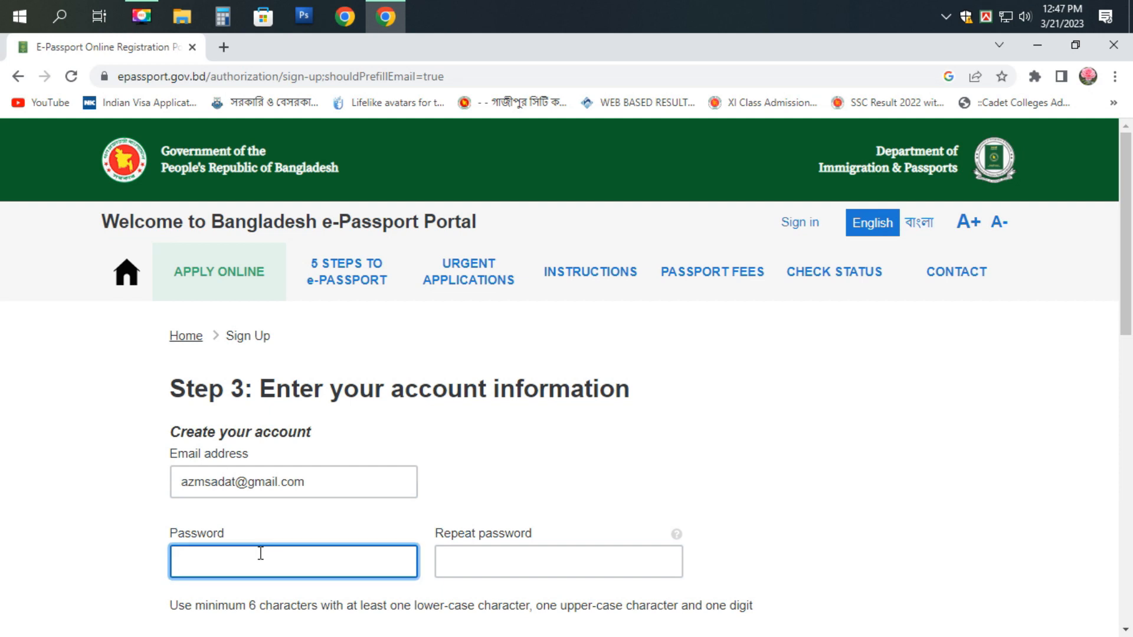
pyautogui.write('••••••••')
pyautogui.click(479, 567)
pyautogui.write('••••••••')
# - Enter the applicant's given name and surname
pyautogui.scroll(-3, 436, 511)
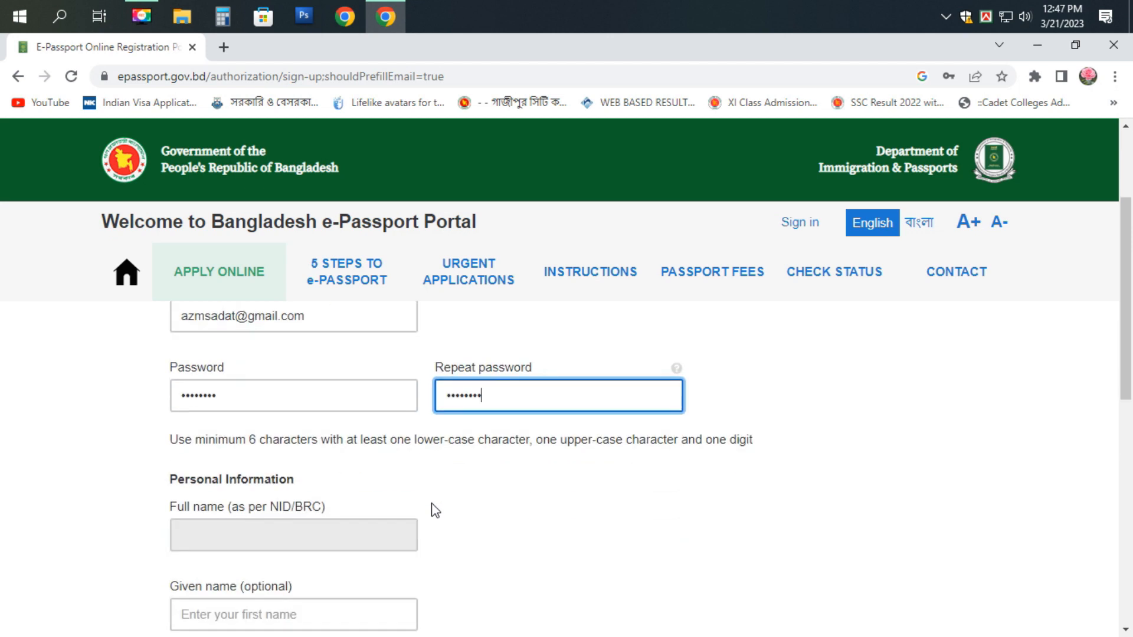
pyautogui.scroll(-1, 254, 534)
pyautogui.click(231, 542)
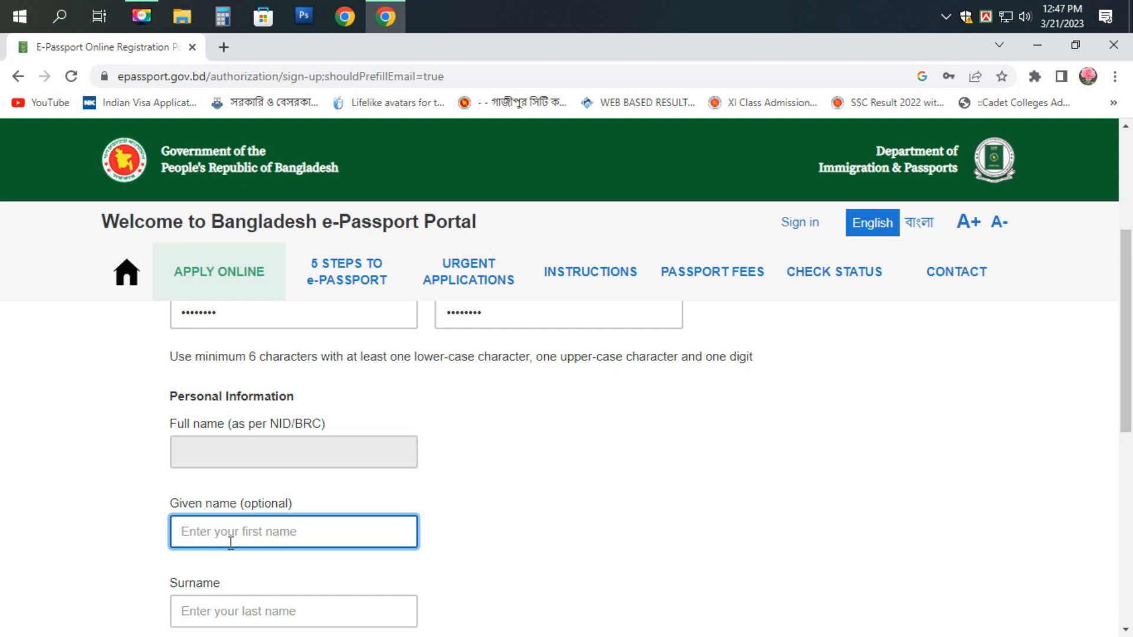
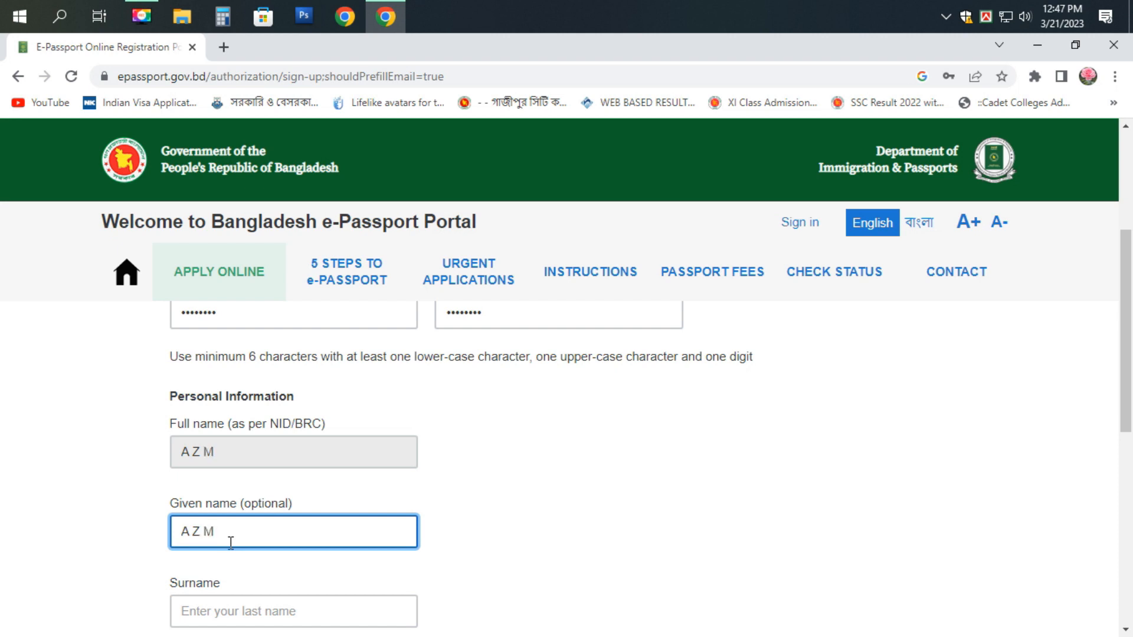
pyautogui.click(224, 613)
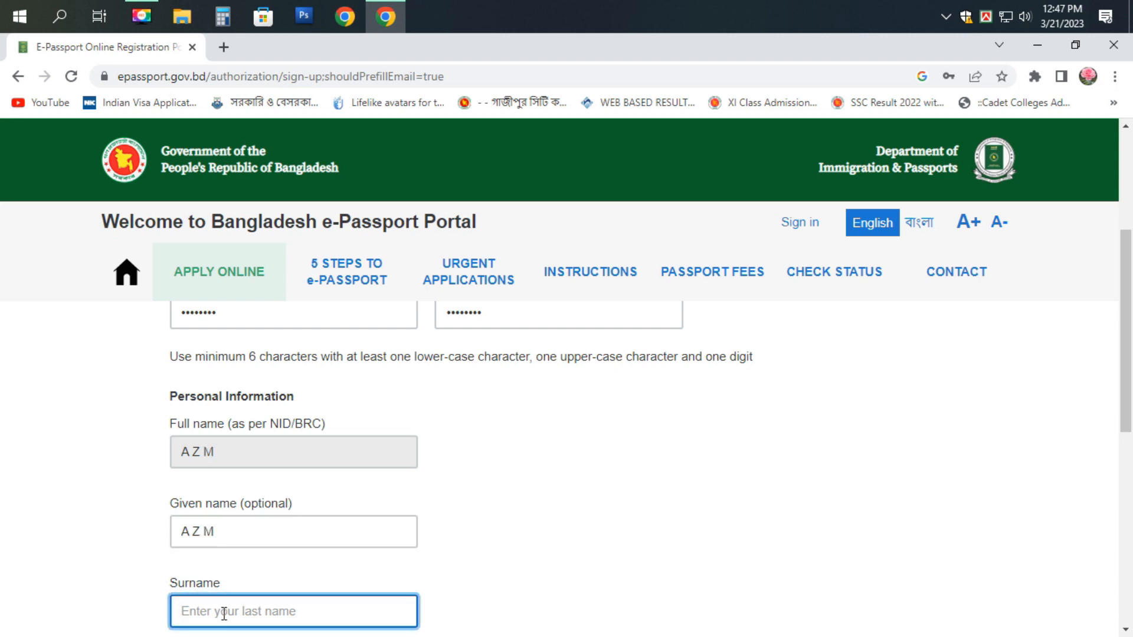
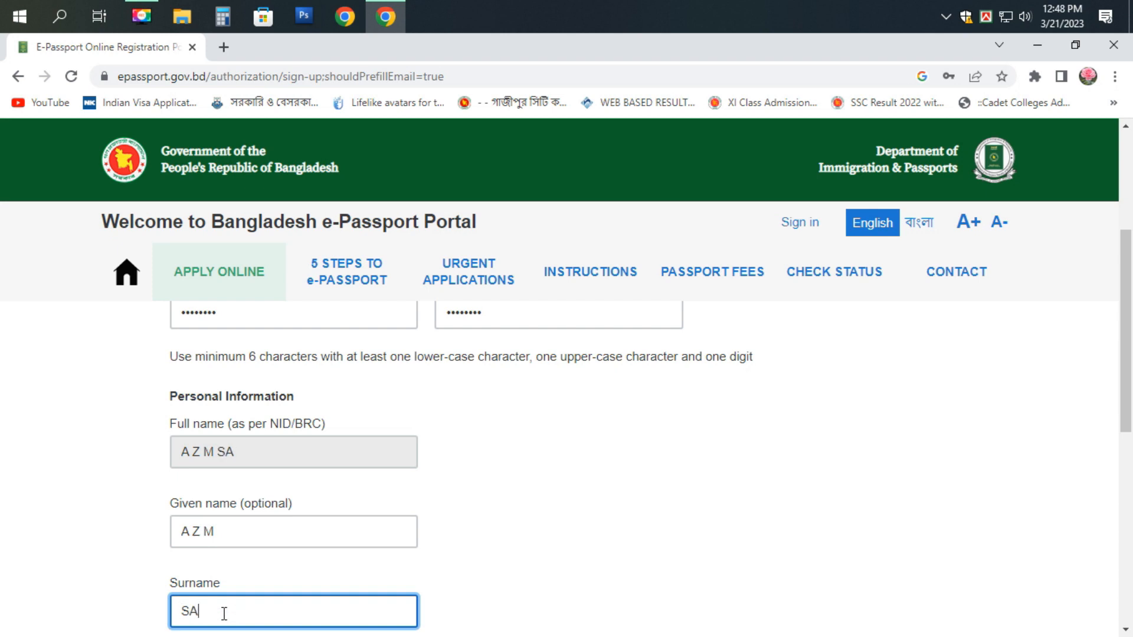
# - Enter the mobile number, pass the human check and create the account
pyautogui.scroll(-1, 345, 499)
pyautogui.scroll(1, 347, 520)
pyautogui.scroll(-2, 382, 583)
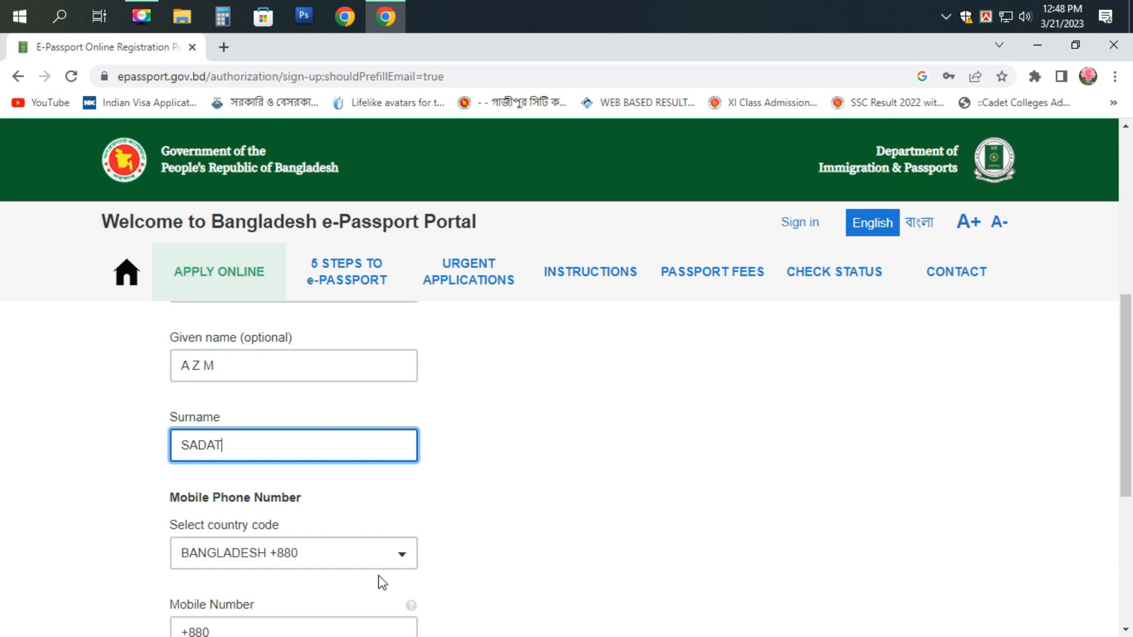
pyautogui.scroll(-1, 308, 579)
pyautogui.click(253, 549)
pyautogui.write('1')
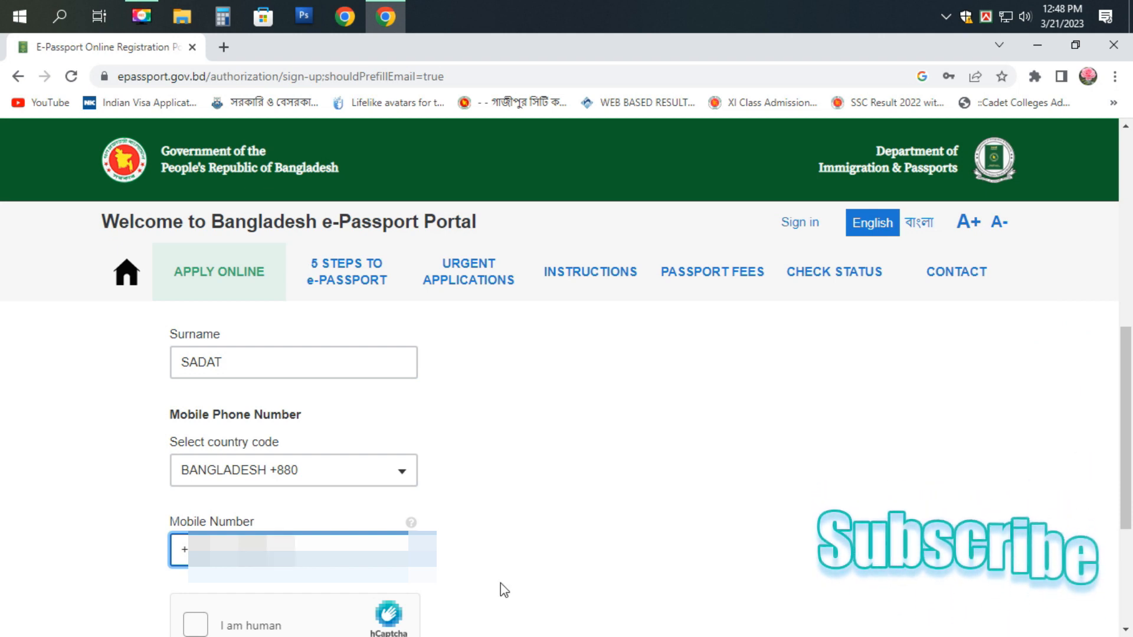
pyautogui.scroll(-1, 488, 584)
pyautogui.click(197, 550)
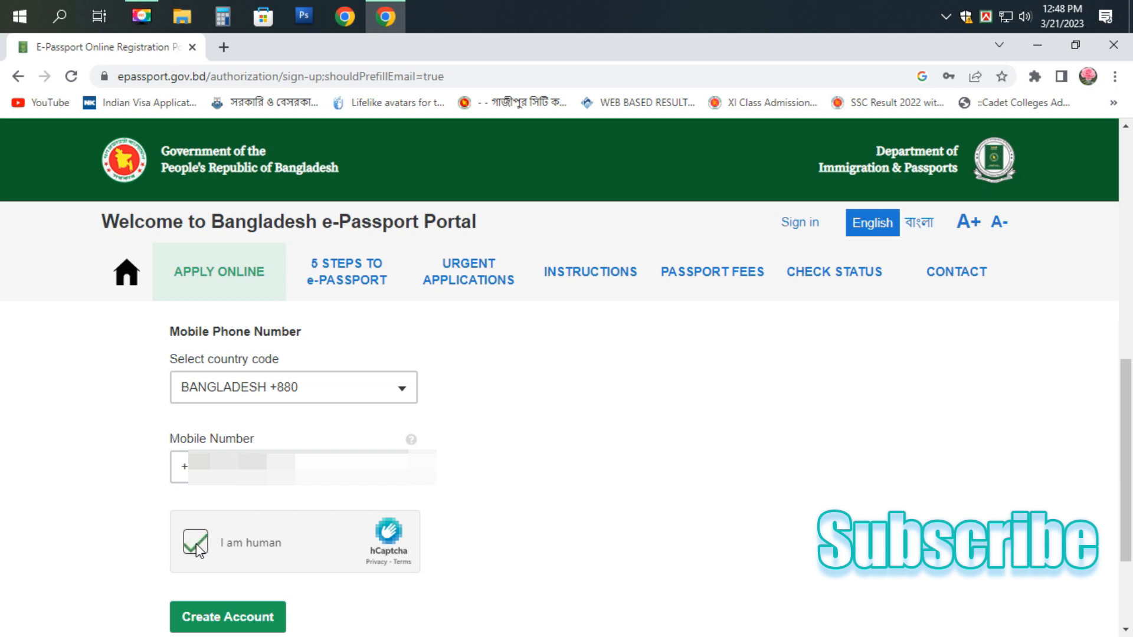
pyautogui.click(215, 619)
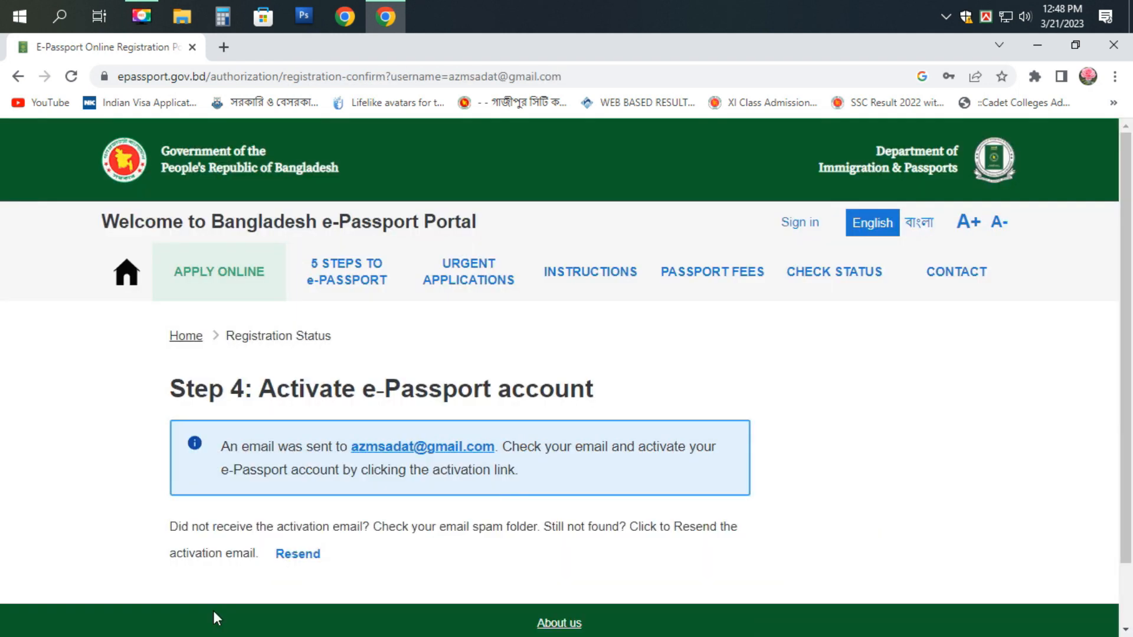
# - Resend the account activation email from the Step 4 page
pyautogui.click(301, 556)
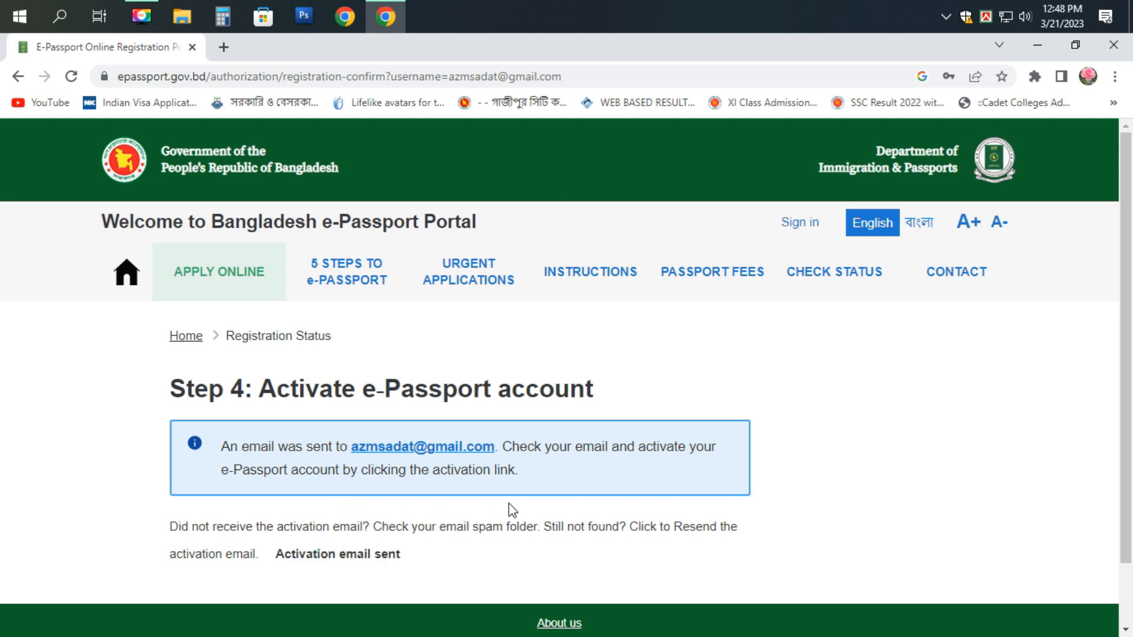
pyautogui.scroll(-2, 509, 504)
pyautogui.scroll(2, 508, 504)
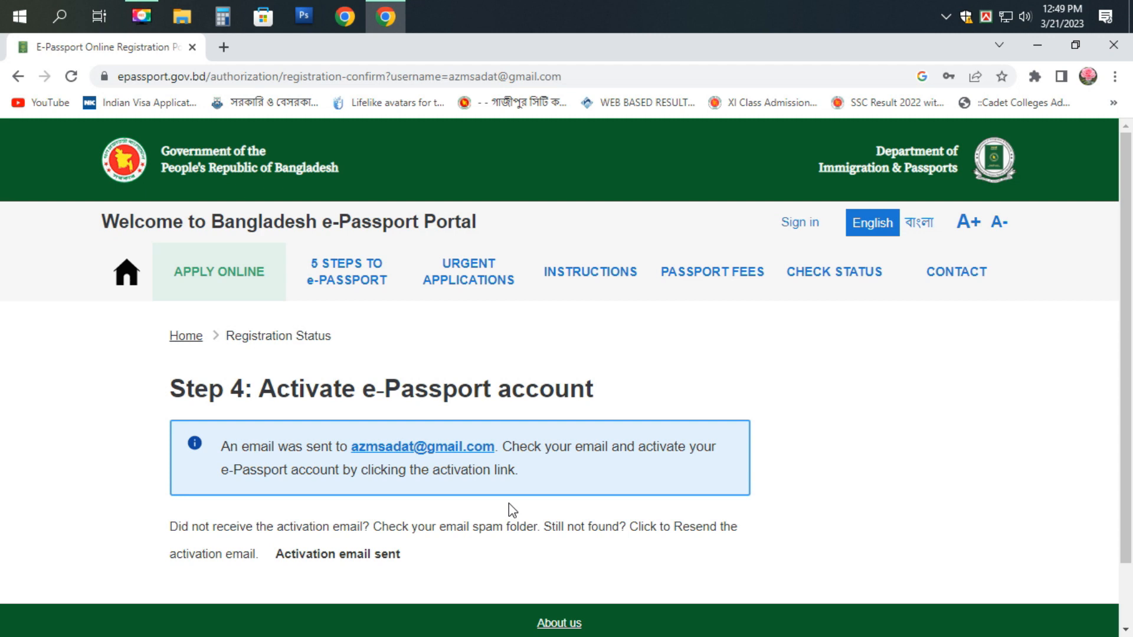
# - Open the sign-in form and enter the account email address
pyautogui.click(807, 225)
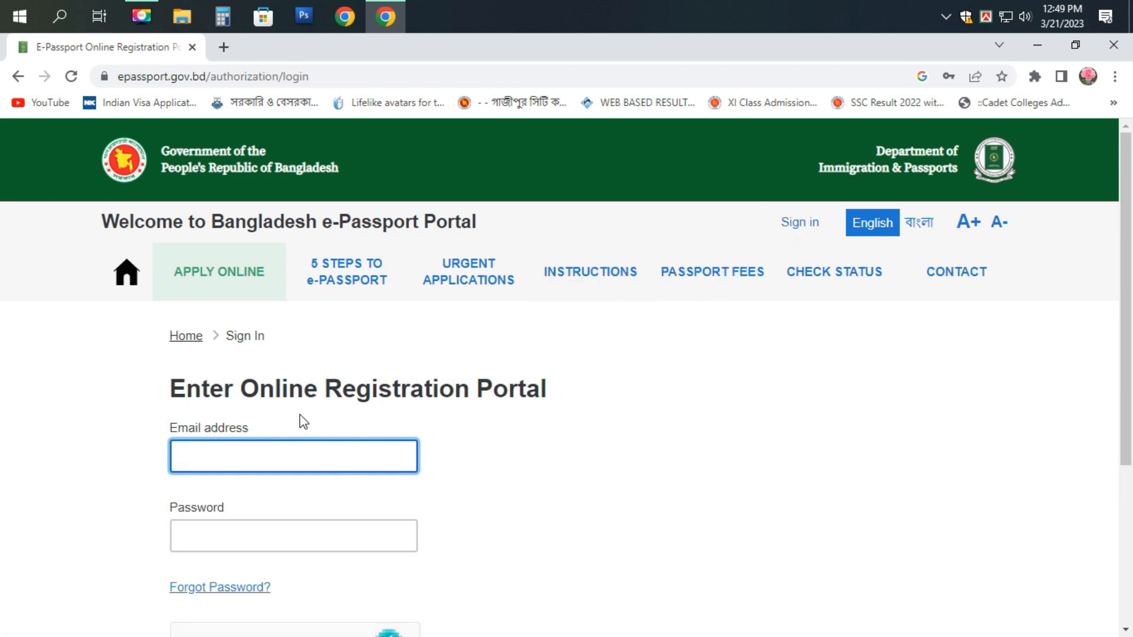
pyautogui.write('sa')
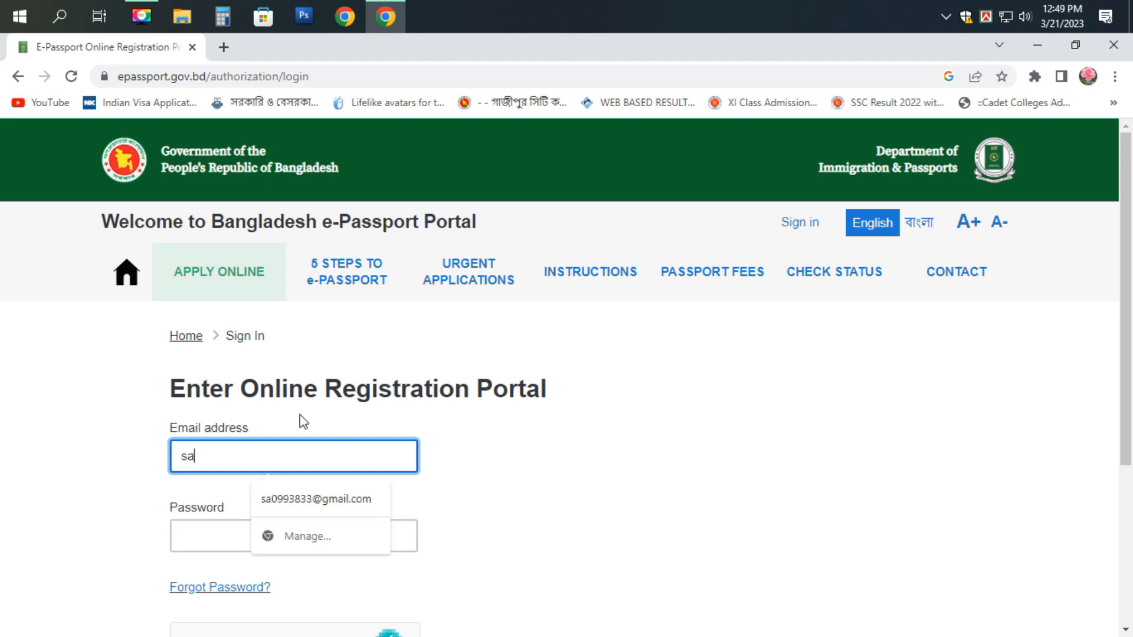
pyautogui.press('BackSpace')
pyautogui.press('BackSpace')
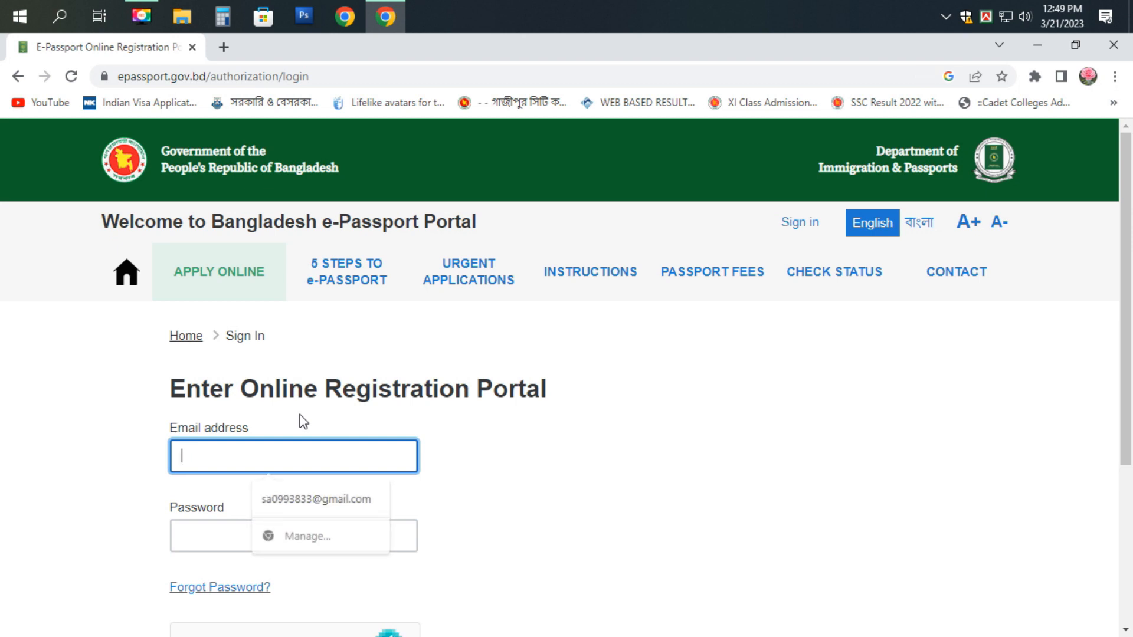
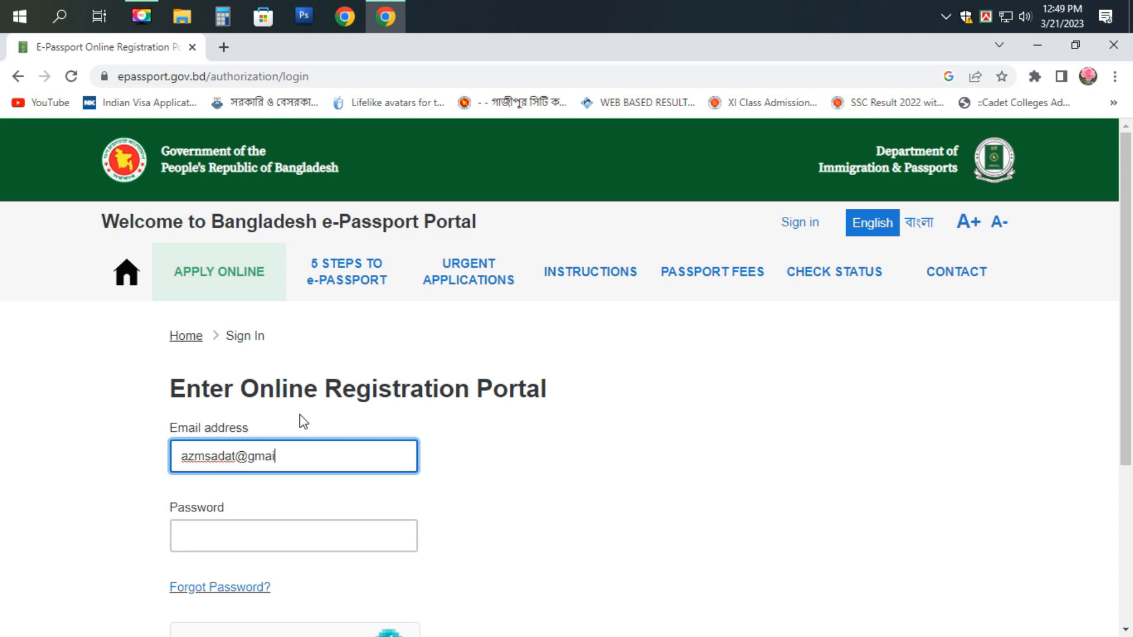
# - Enter the password, pass the human check and sign in
pyautogui.click(292, 541)
pyautogui.write('********')
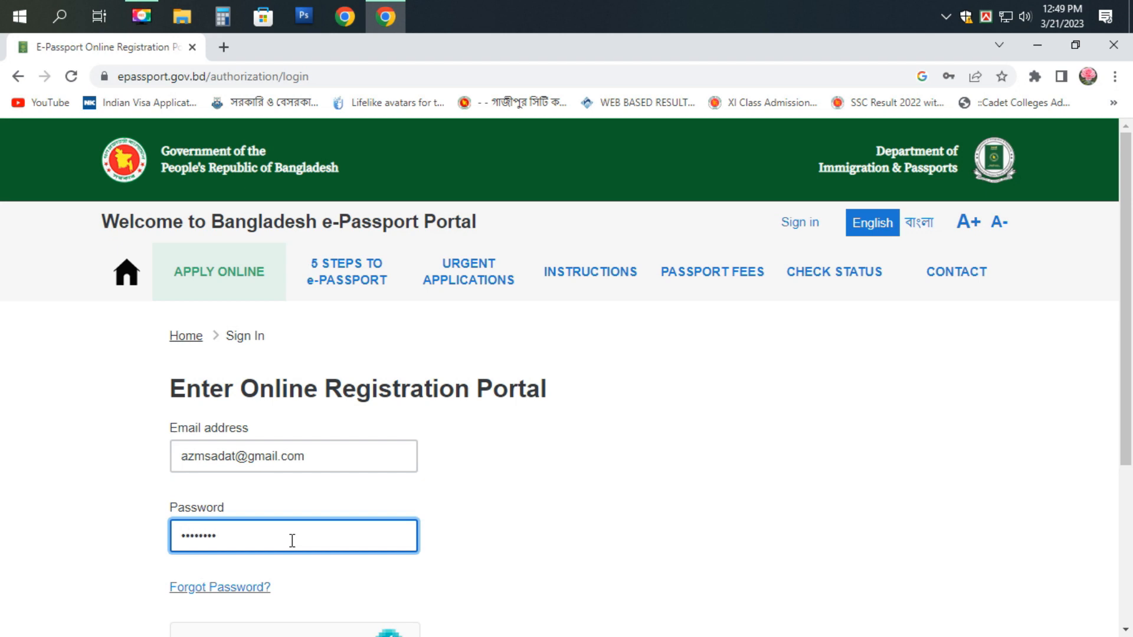
pyautogui.scroll(-1, 292, 540)
pyautogui.click(194, 572)
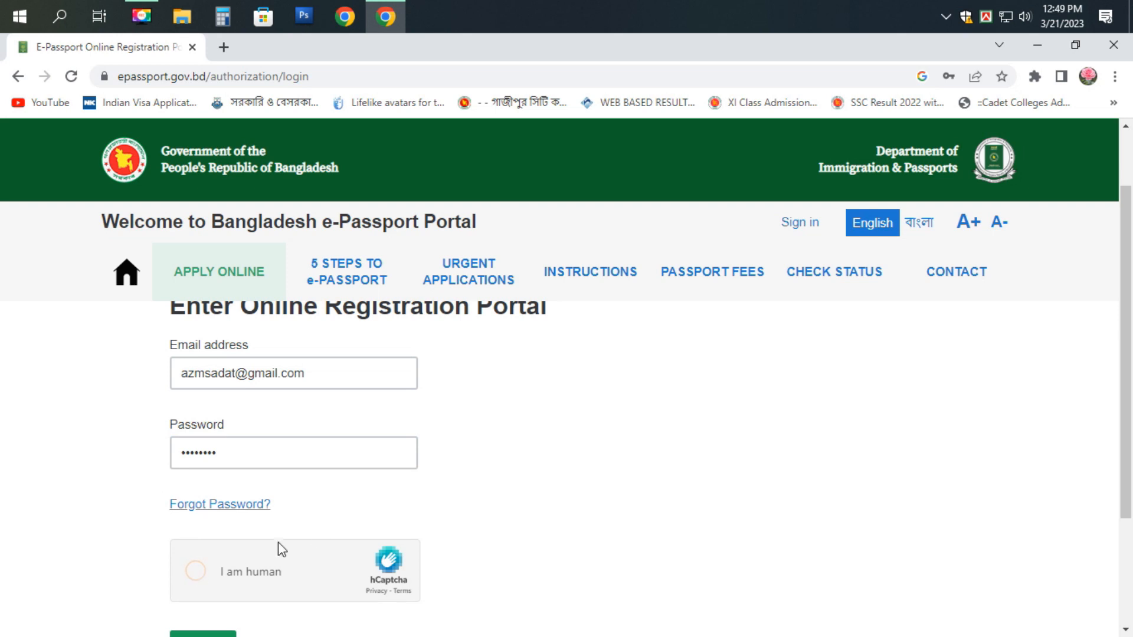
pyautogui.scroll(-1, 345, 520)
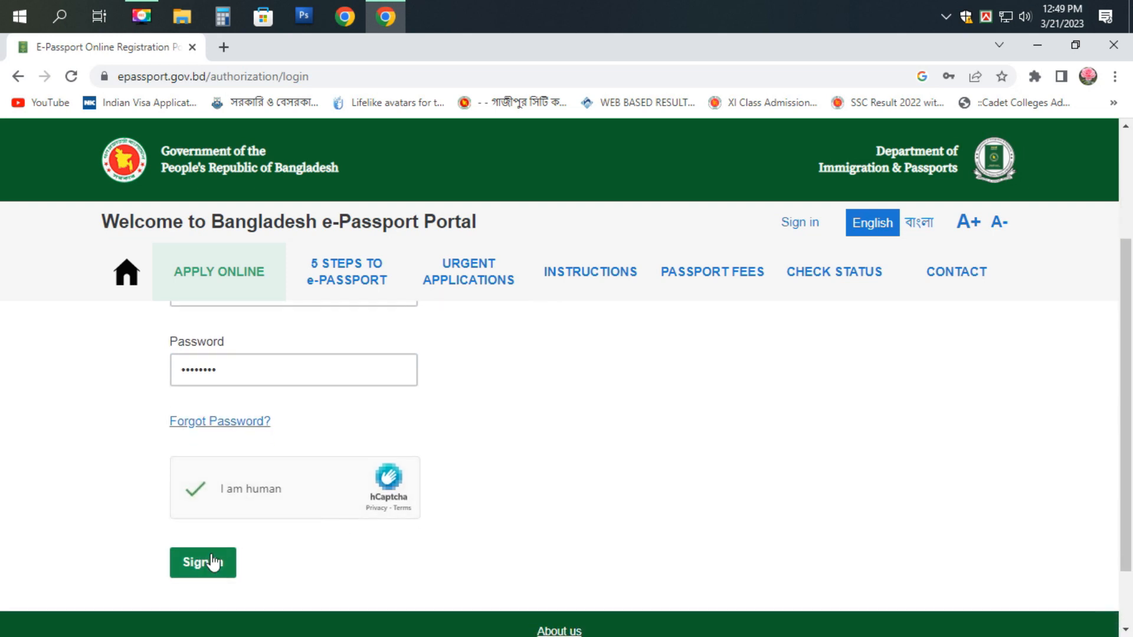
pyautogui.click(210, 560)
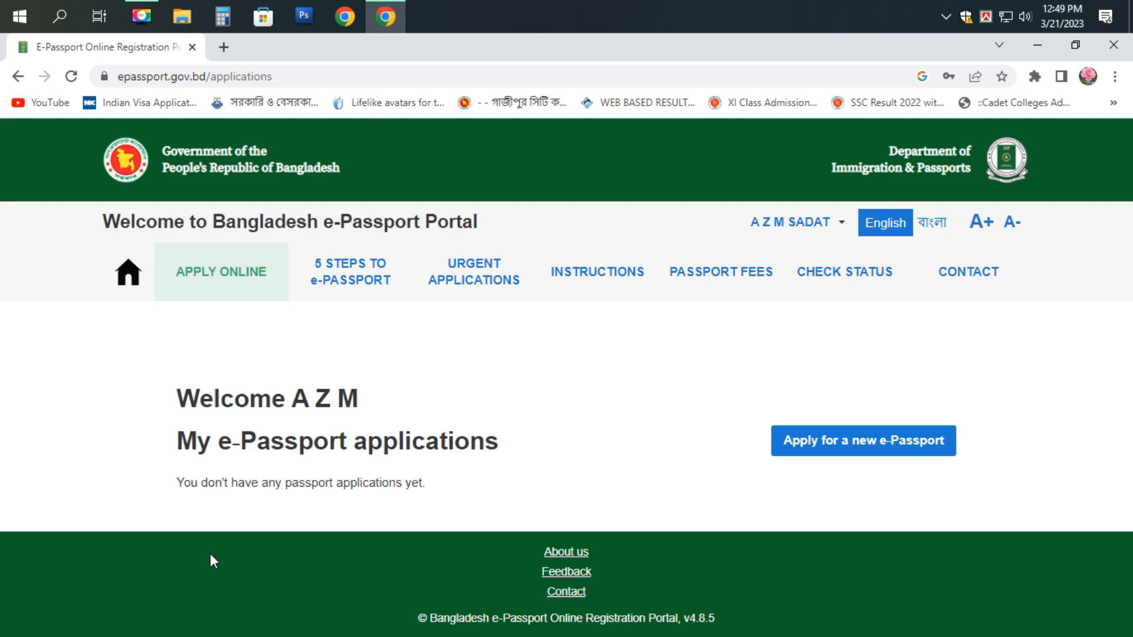
# - Start a new e-Passport application as an Ordinary Passport and save it
pyautogui.click(829, 449)
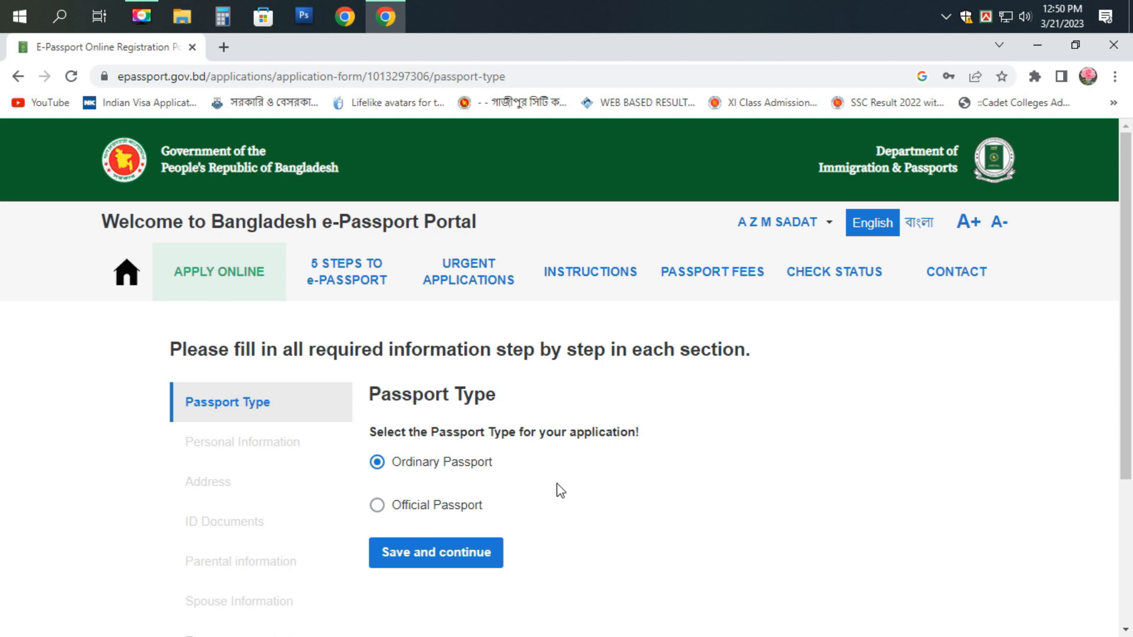
pyautogui.scroll(-1, 531, 501)
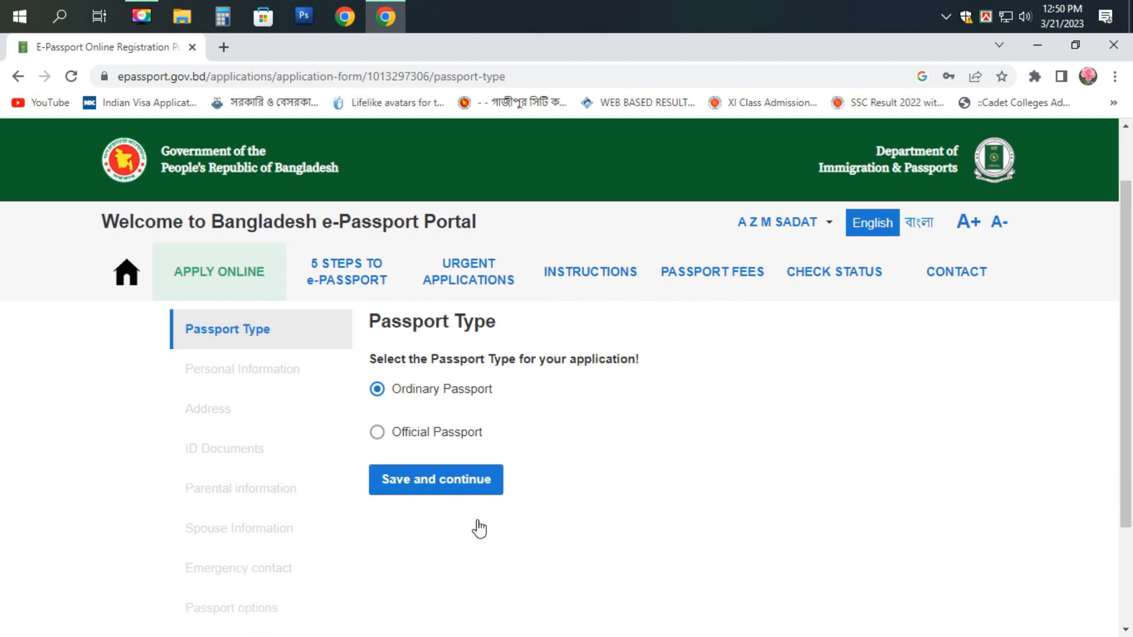
pyautogui.click(419, 486)
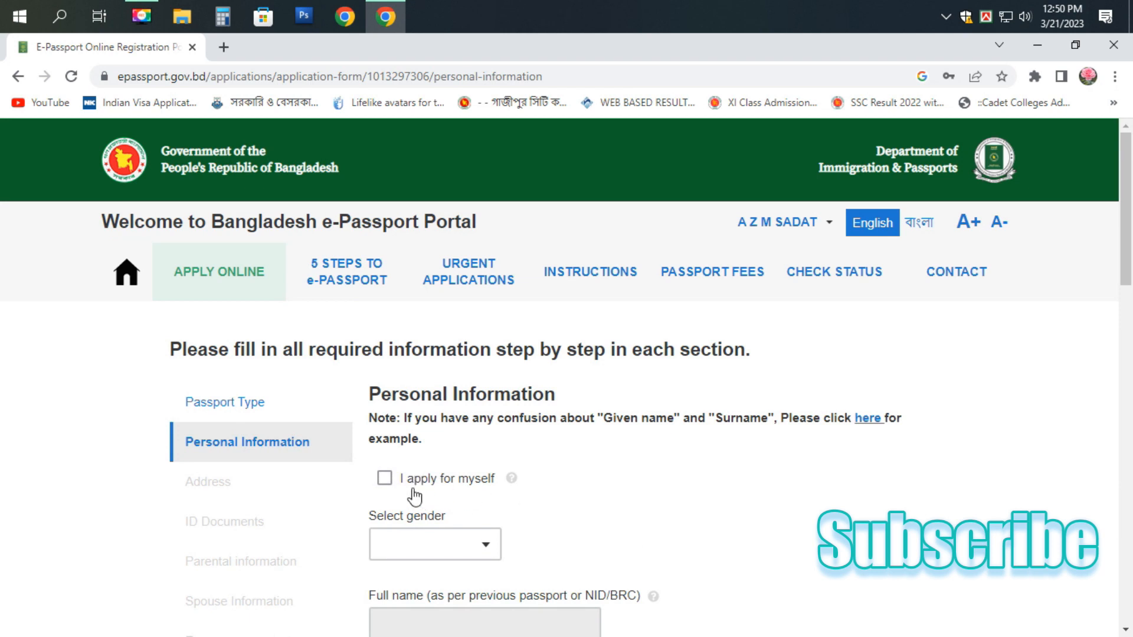
# - Mark the application as for yourself and set gender to MALE
pyautogui.click(385, 479)
pyautogui.scroll(-1, 475, 486)
pyautogui.click(469, 469)
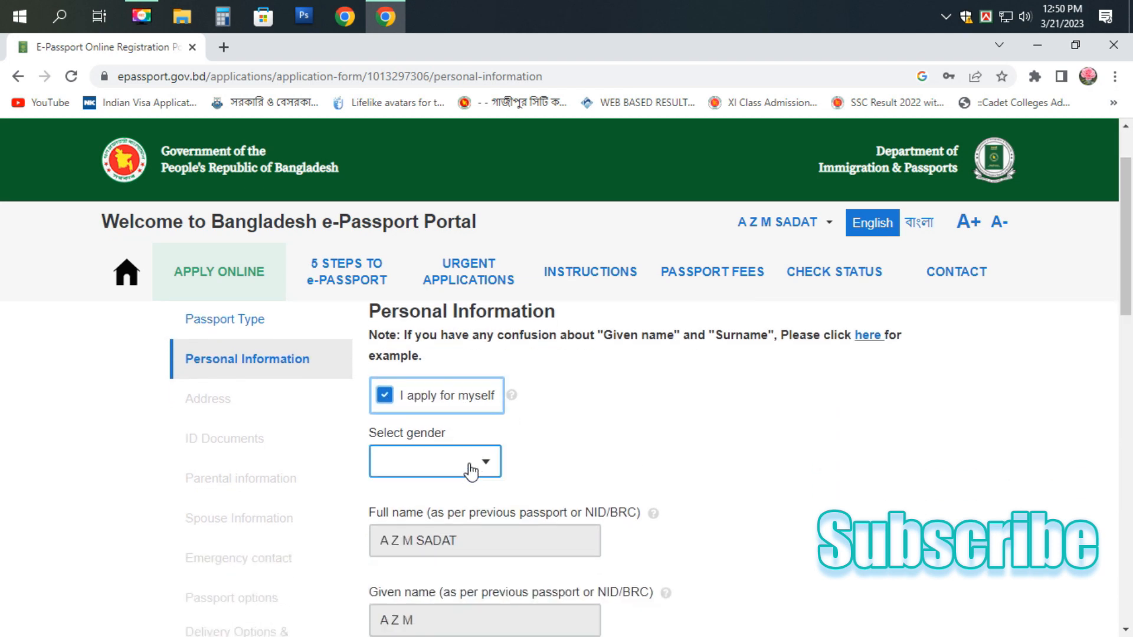
pyautogui.click(435, 506)
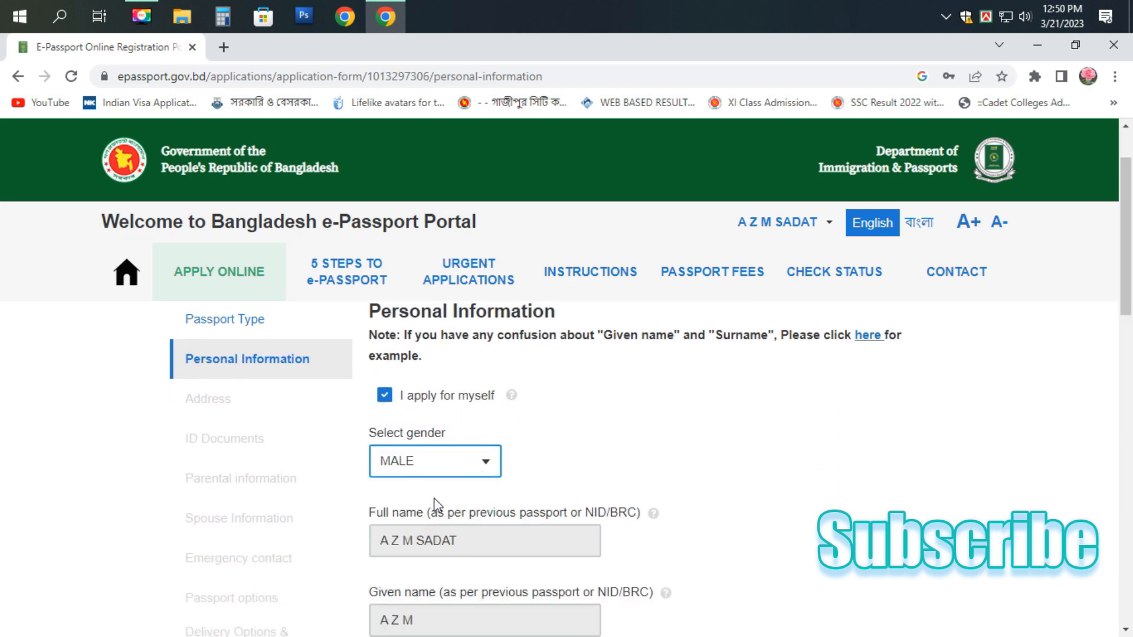
pyautogui.scroll(-1, 576, 469)
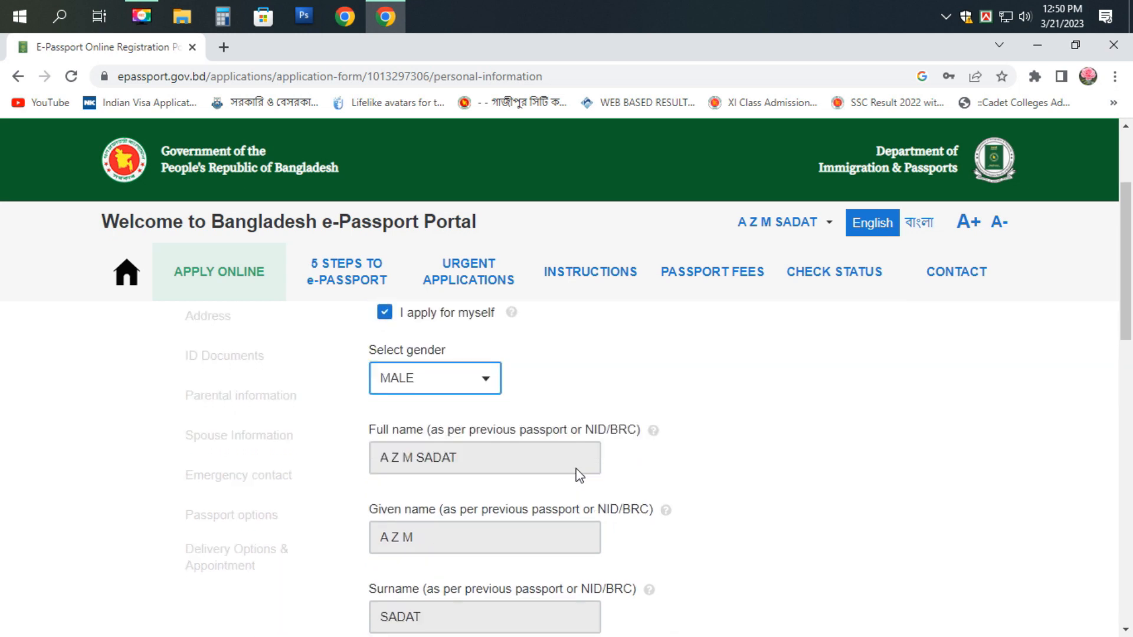
pyautogui.scroll(-2, 540, 478)
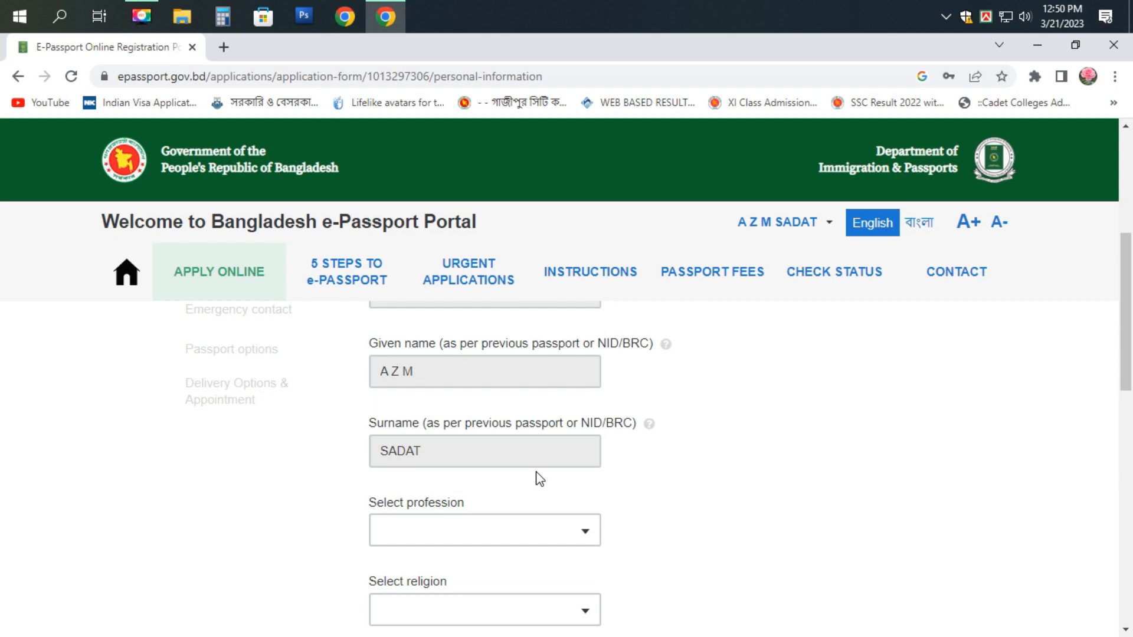
# - Set profession to PRIVATE SERVICE and religion to ISLAM
pyautogui.click(538, 534)
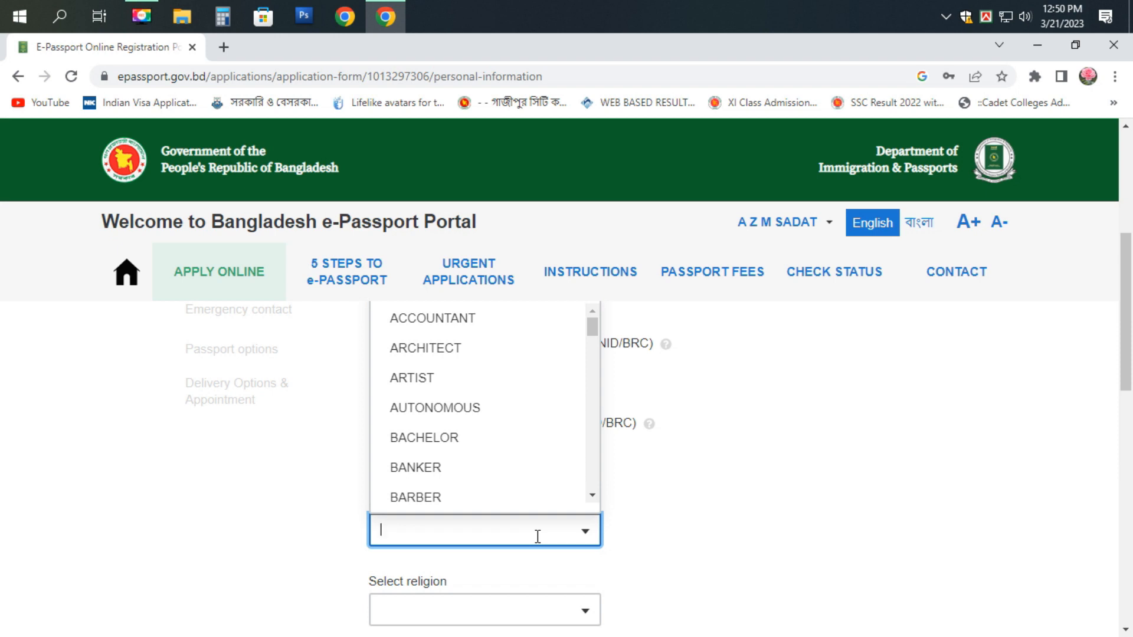
pyautogui.write('PR')
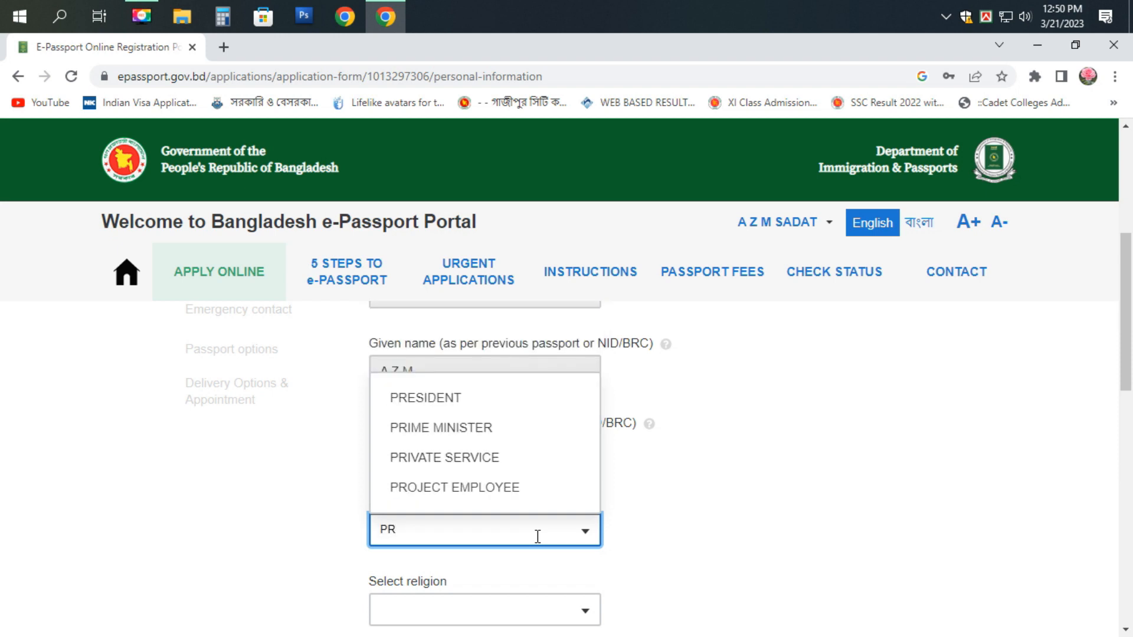
pyautogui.click(456, 458)
pyautogui.scroll(-1, 457, 508)
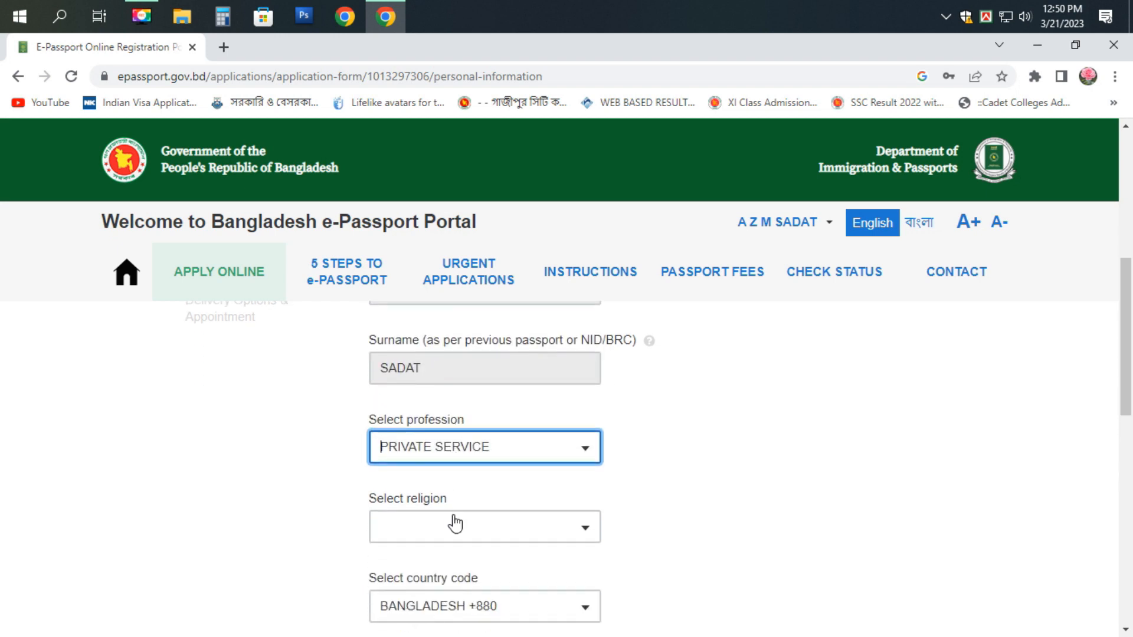
pyautogui.click(452, 530)
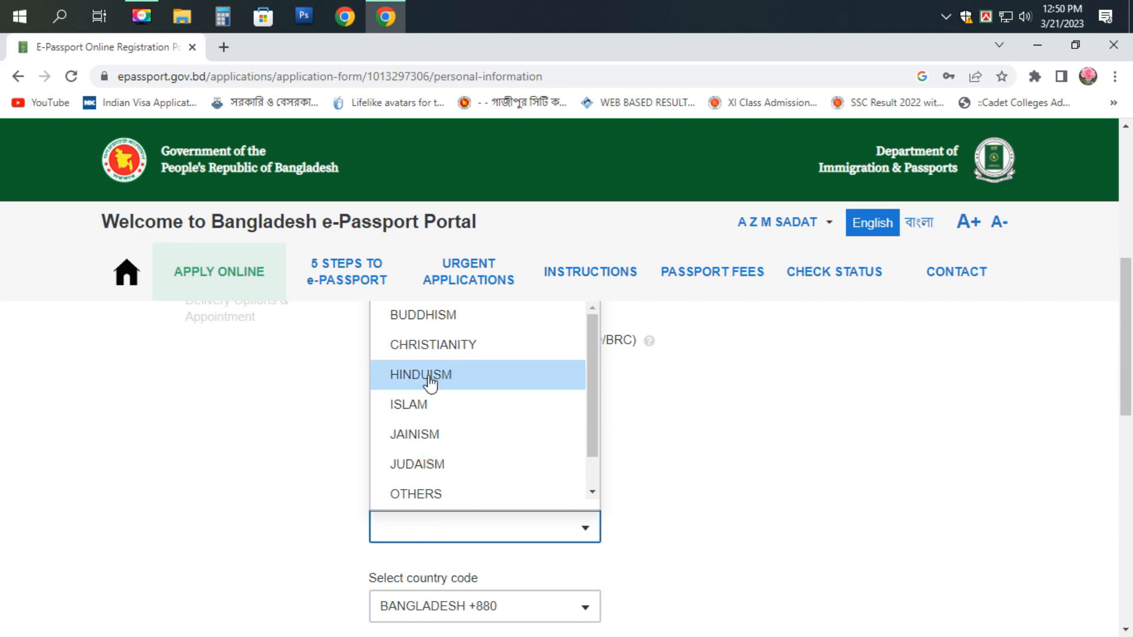
pyautogui.click(434, 406)
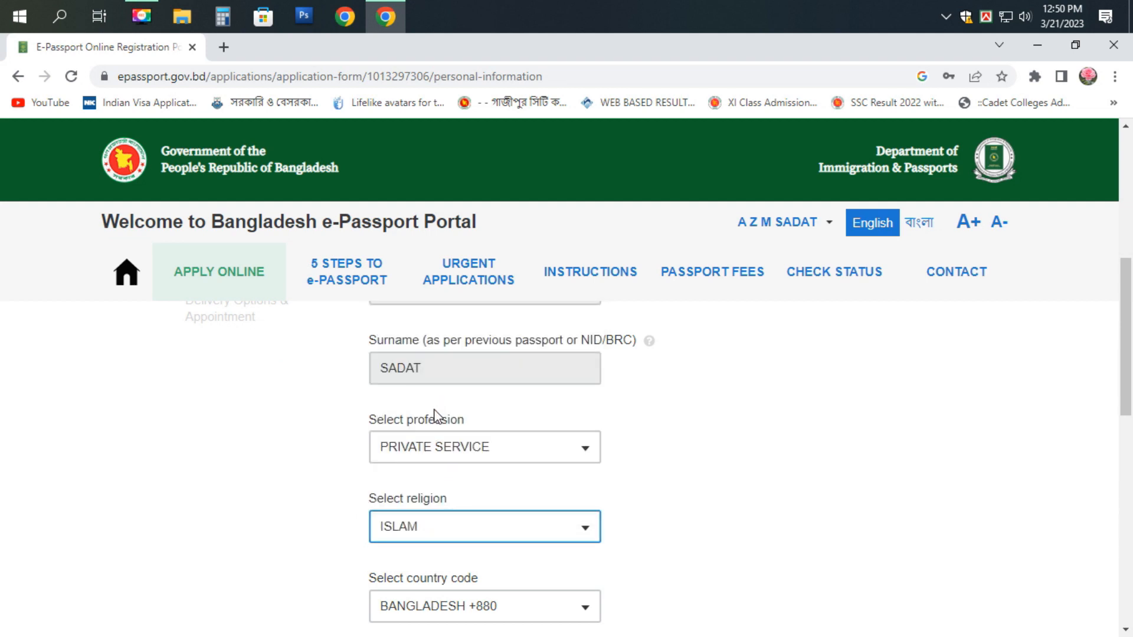
pyautogui.scroll(-2, 440, 458)
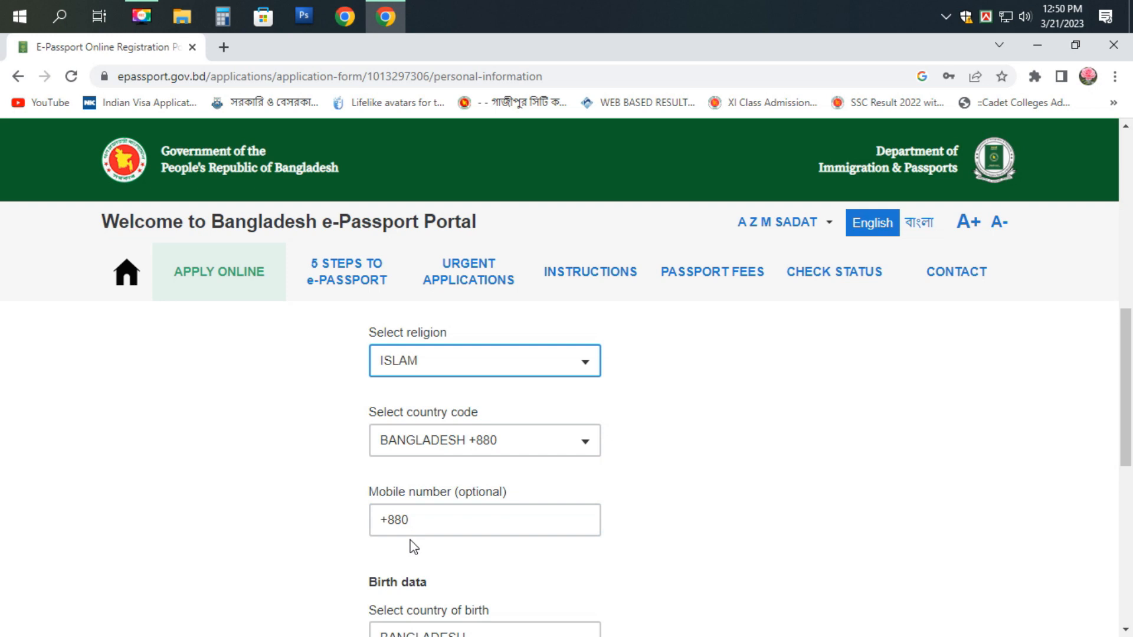
pyautogui.scroll(-1, 413, 547)
# - Select SHERPUR as the district of birth
pyautogui.scroll(-1, 419, 554)
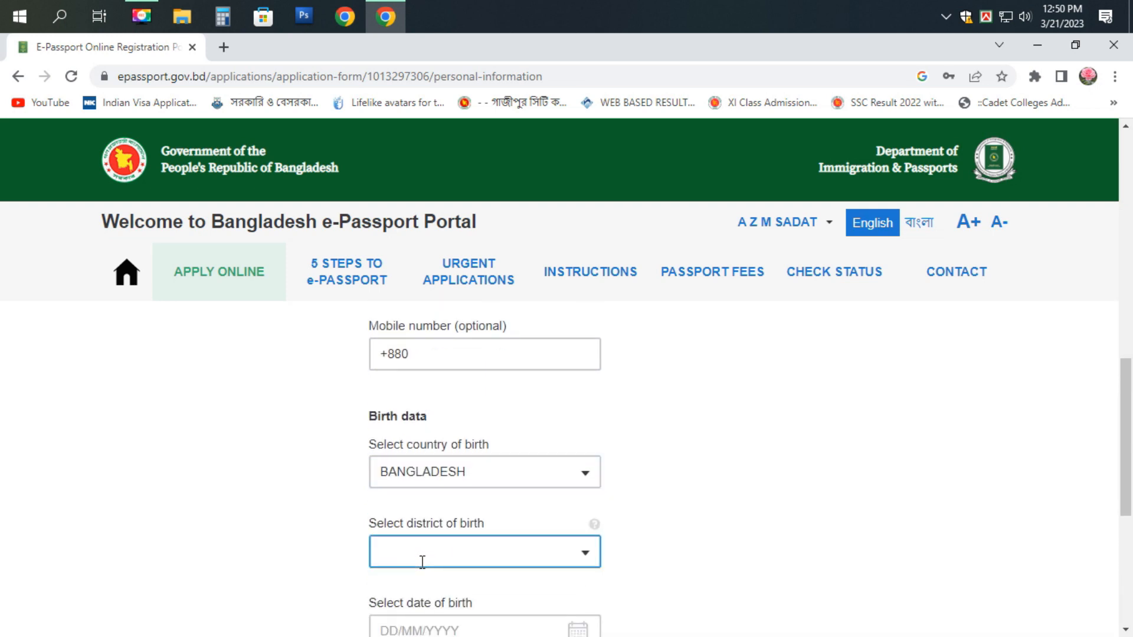
pyautogui.click(452, 481)
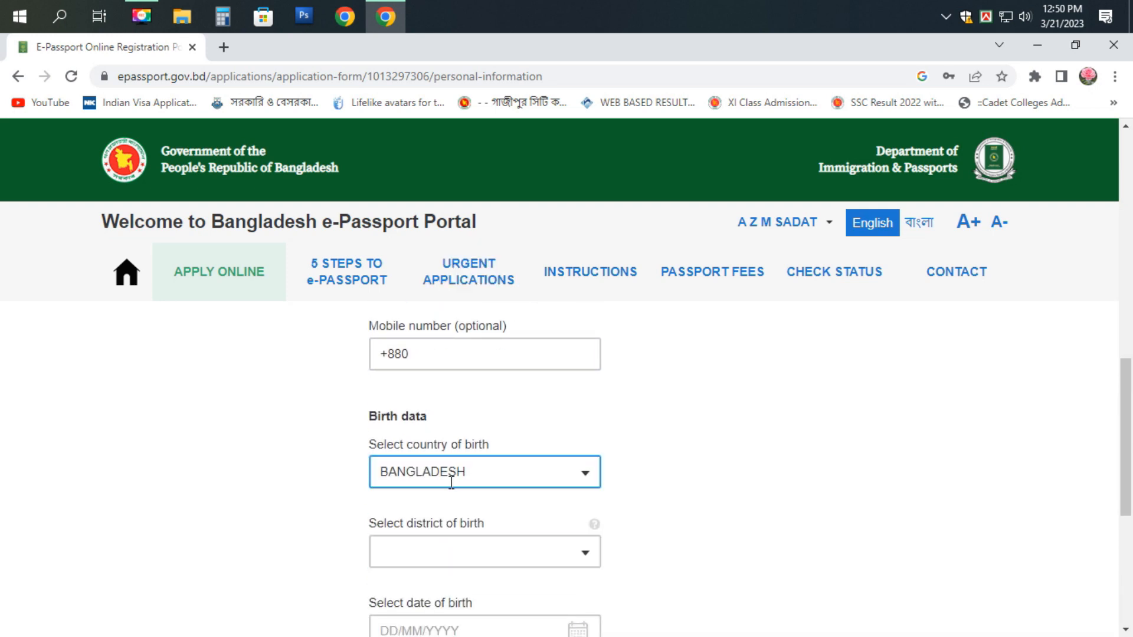
pyautogui.scroll(2, 451, 483)
pyautogui.scroll(-3, 450, 483)
pyautogui.click(417, 495)
pyautogui.click(415, 470)
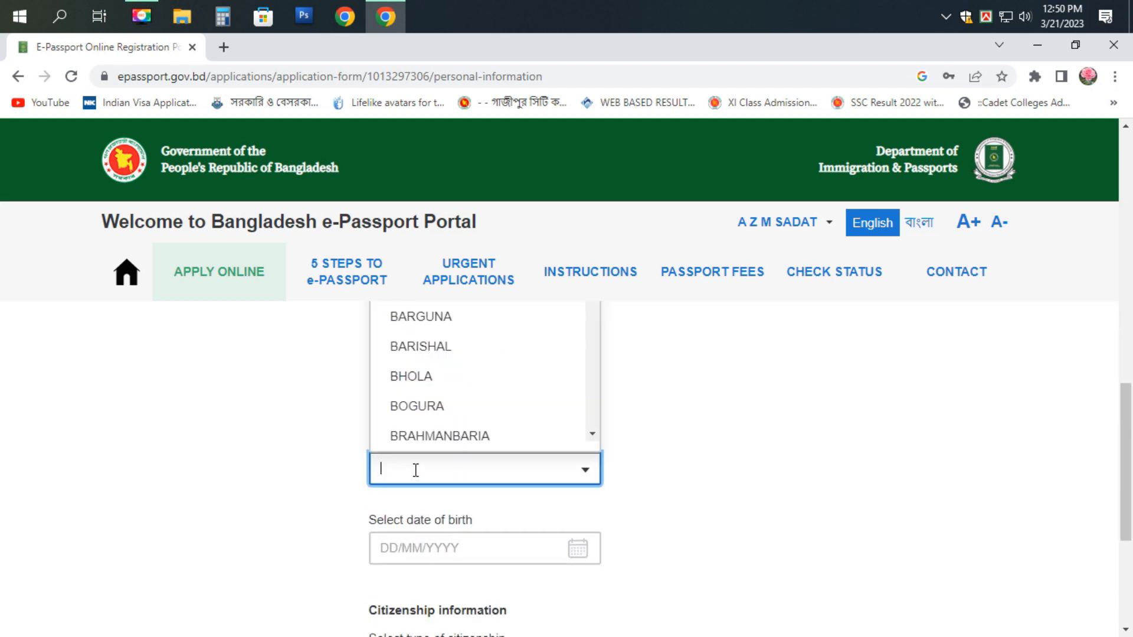
pyautogui.click(696, 480)
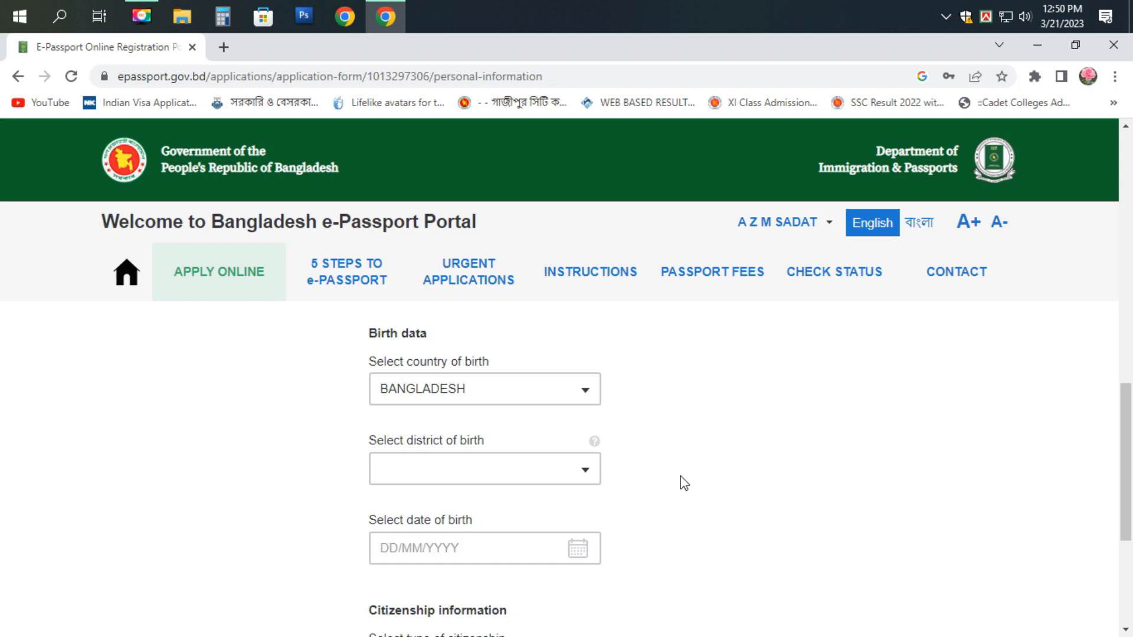
pyautogui.click(479, 475)
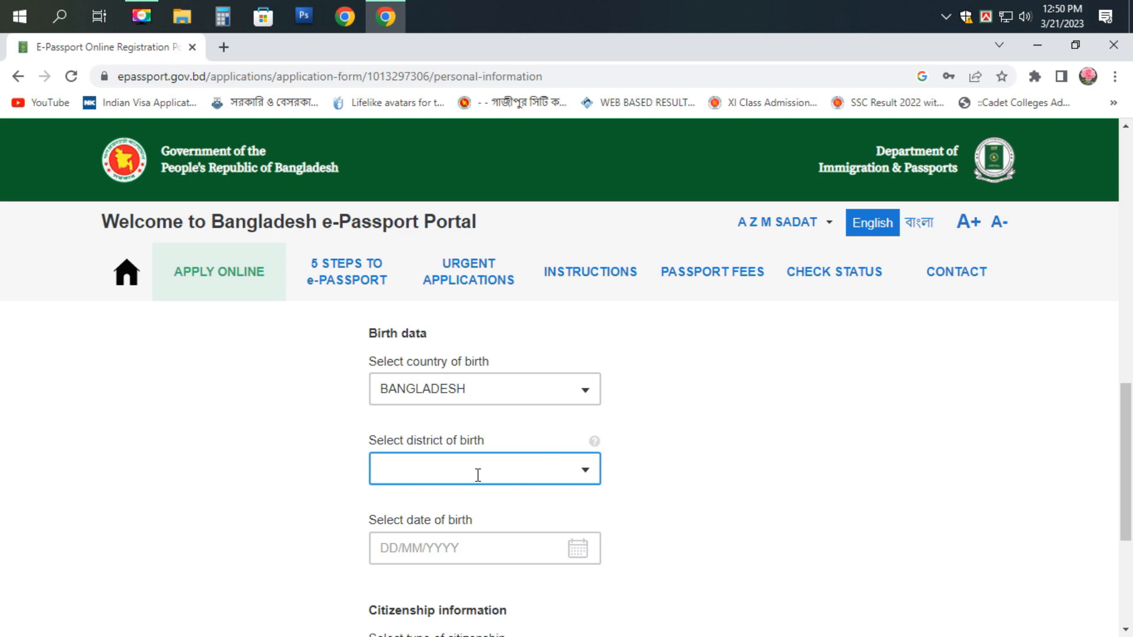
pyautogui.click(478, 476)
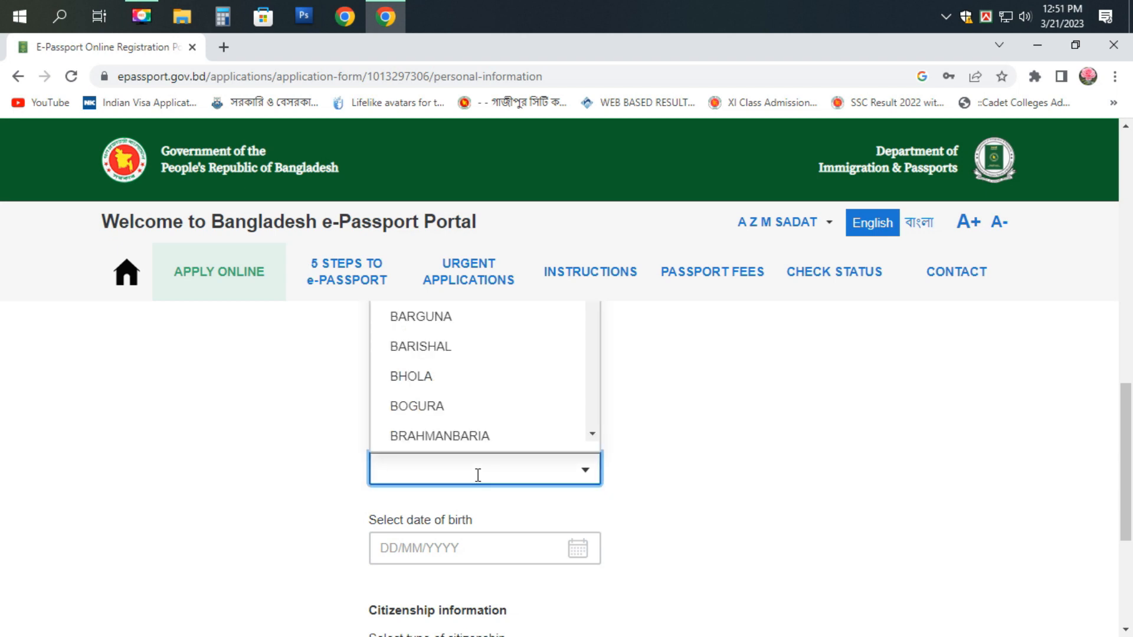
pyautogui.write('S')
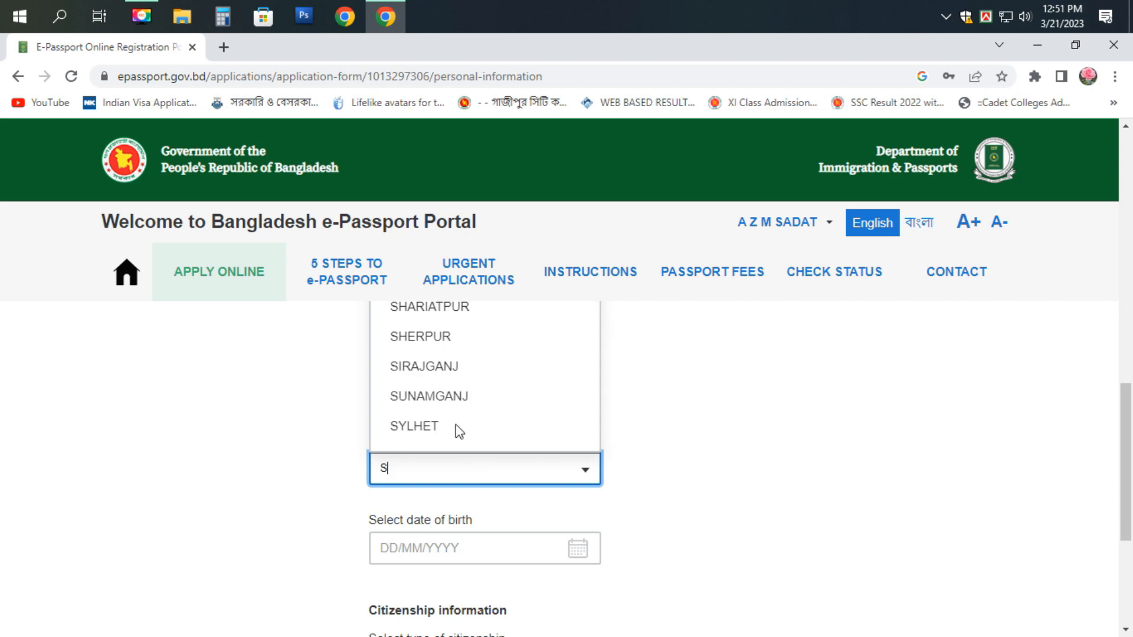
pyautogui.click(423, 342)
pyautogui.scroll(-1, 501, 468)
pyautogui.click(494, 475)
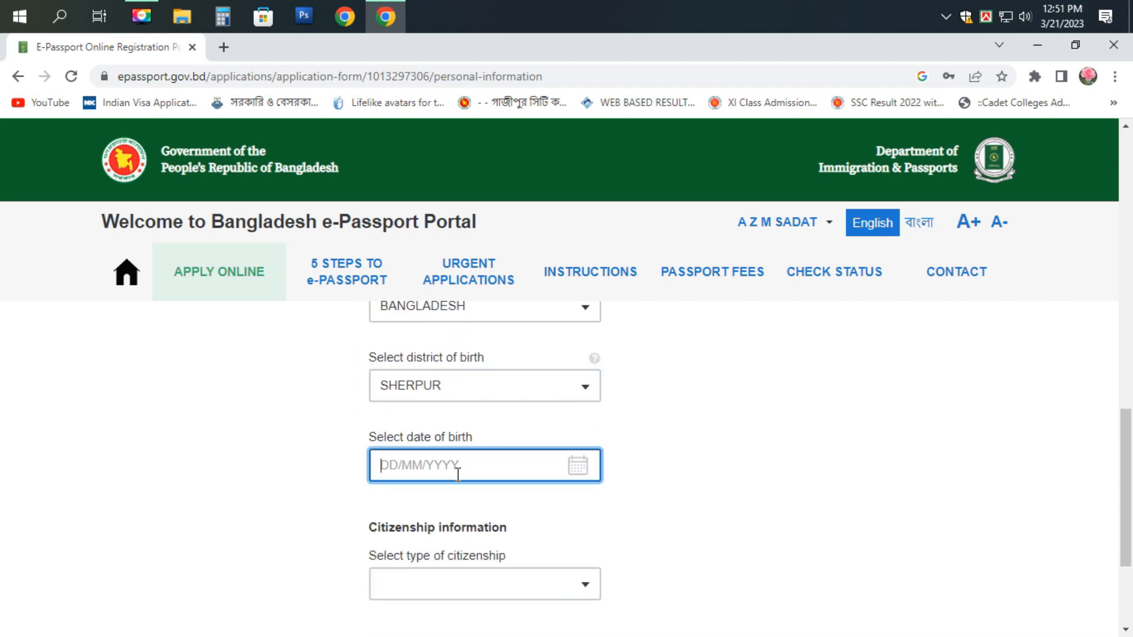
pyautogui.click(520, 249)
pyautogui.scroll(8, 494, 417)
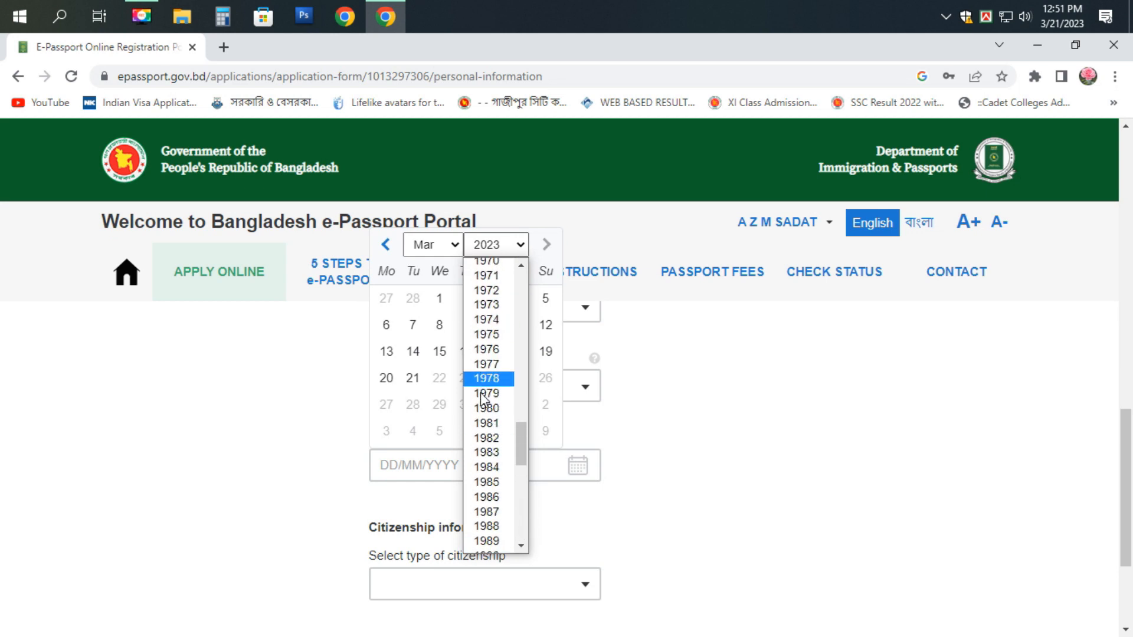
pyautogui.click(488, 422)
pyautogui.click(445, 255)
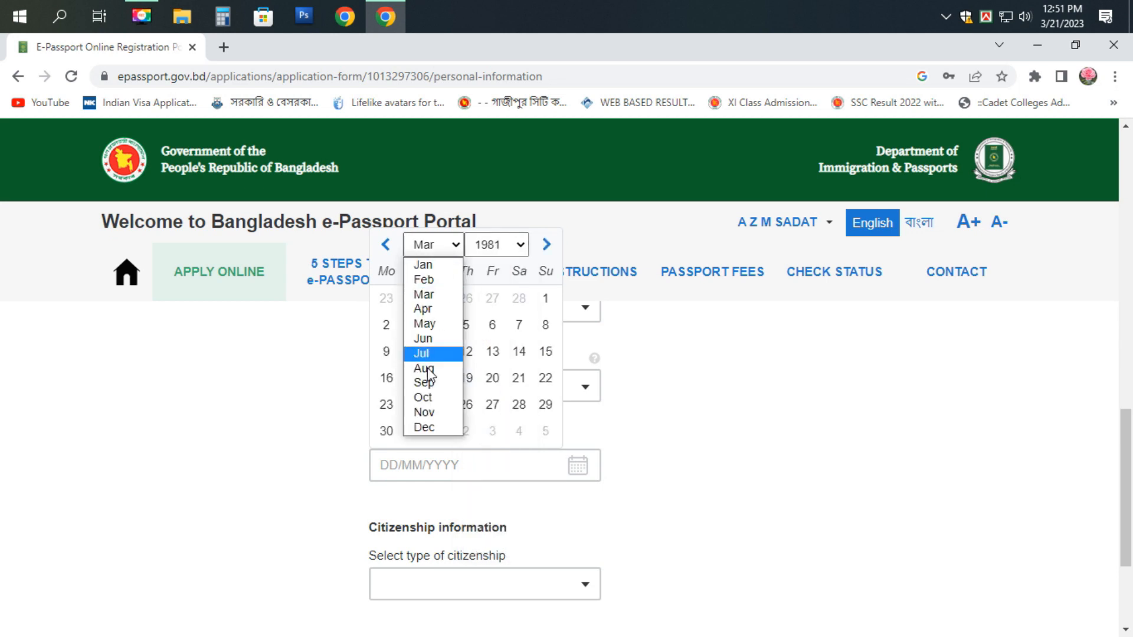
pyautogui.click(420, 422)
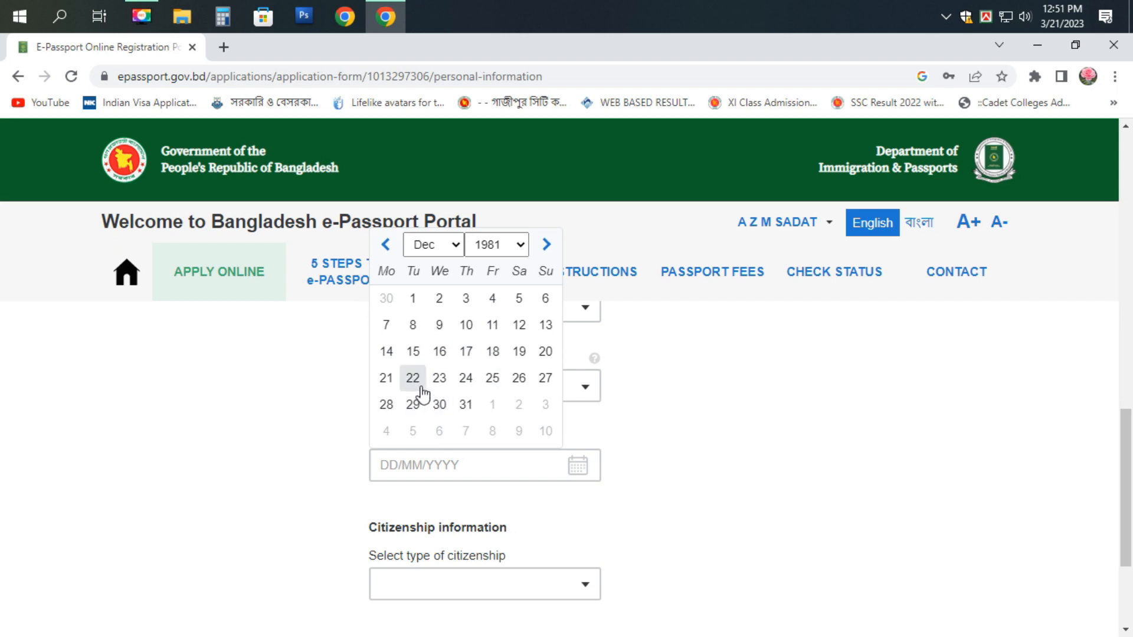
pyautogui.click(388, 405)
pyautogui.scroll(-2, 443, 444)
pyautogui.click(433, 502)
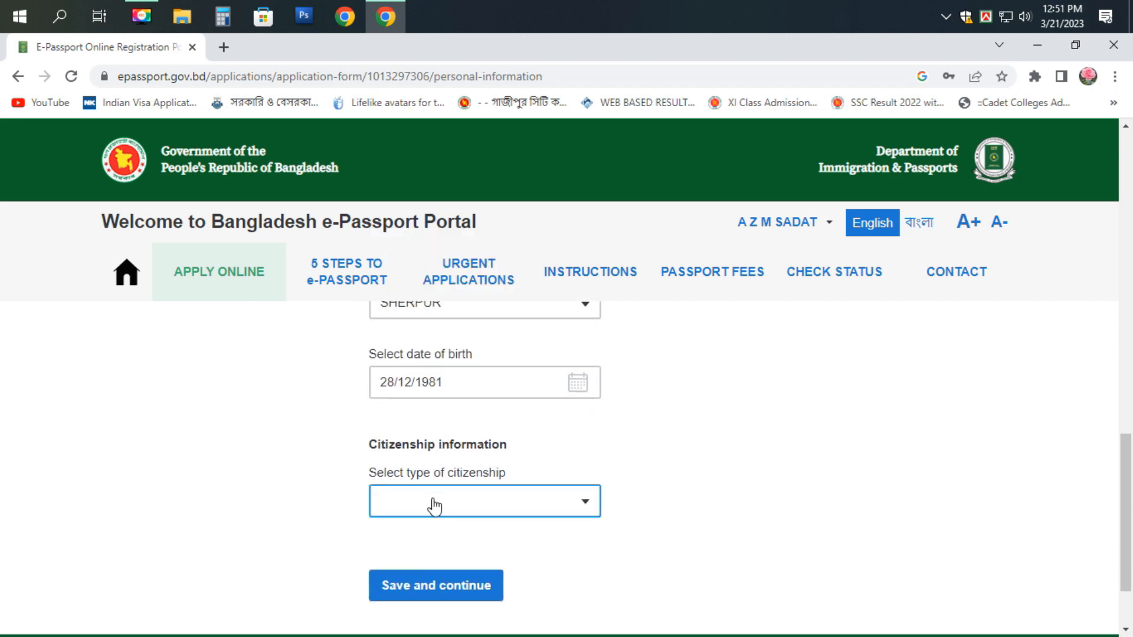
pyautogui.click(468, 319)
# - Save personal information and choose SHERPUR as the permanent address district
pyautogui.click(430, 589)
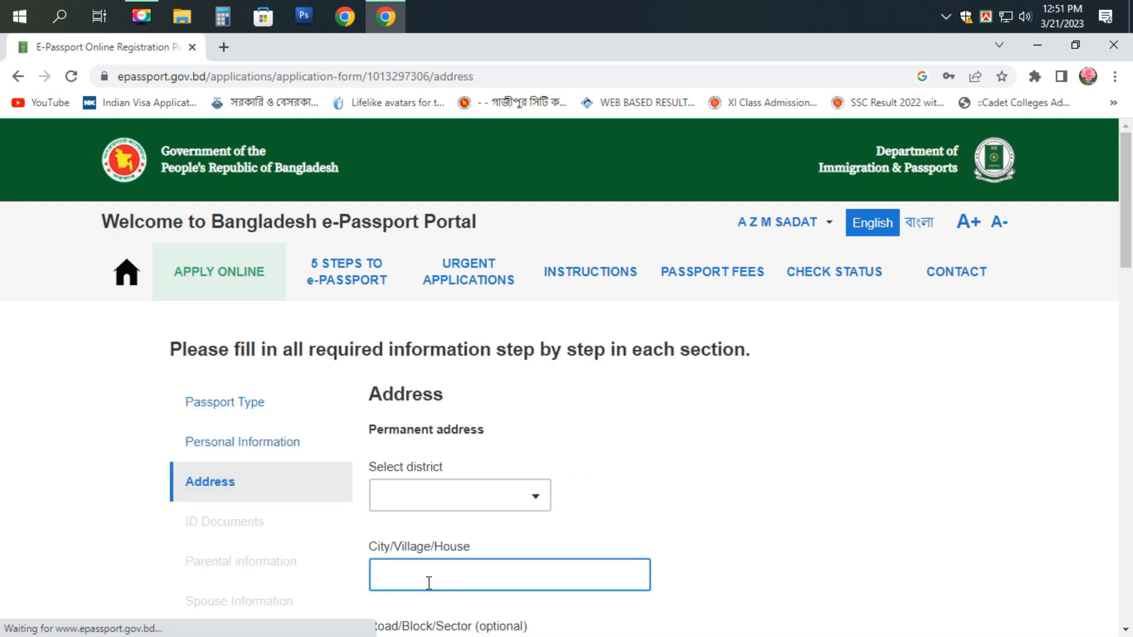
pyautogui.scroll(-11, 282, 455)
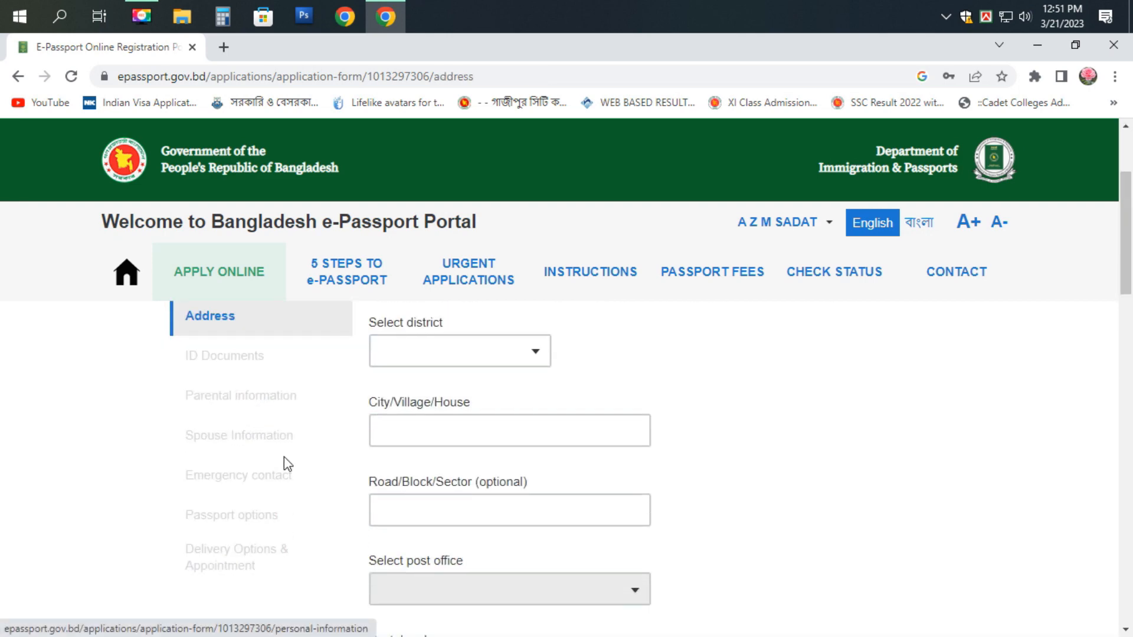
pyautogui.scroll(-5, 288, 472)
pyautogui.scroll(20, 288, 472)
pyautogui.scroll(-1, 472, 431)
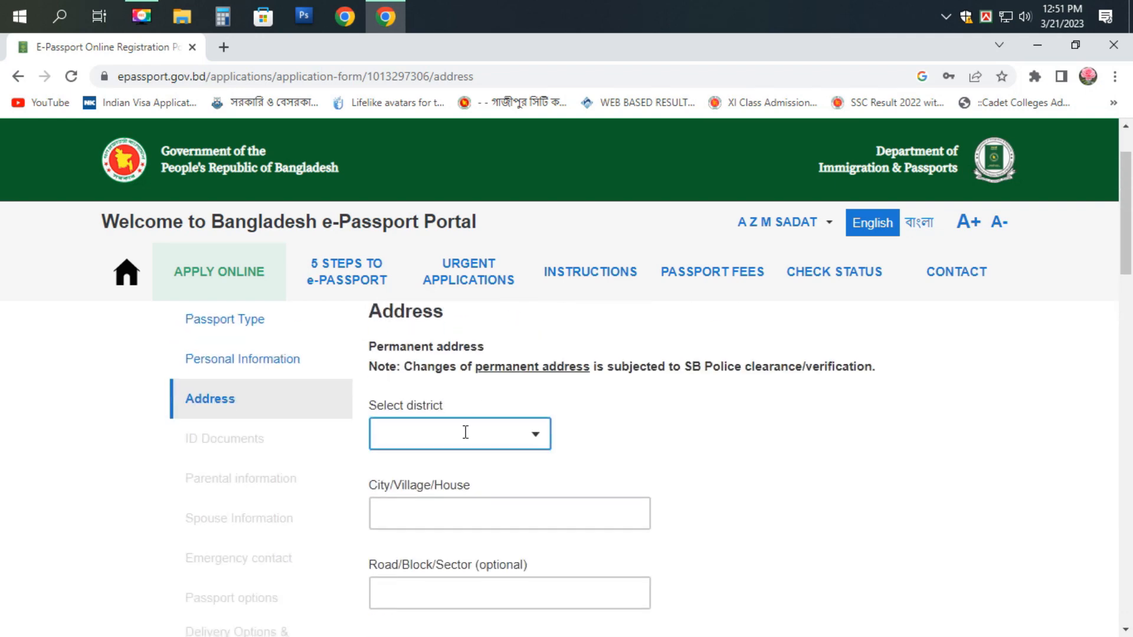
pyautogui.click(466, 433)
pyautogui.click(675, 455)
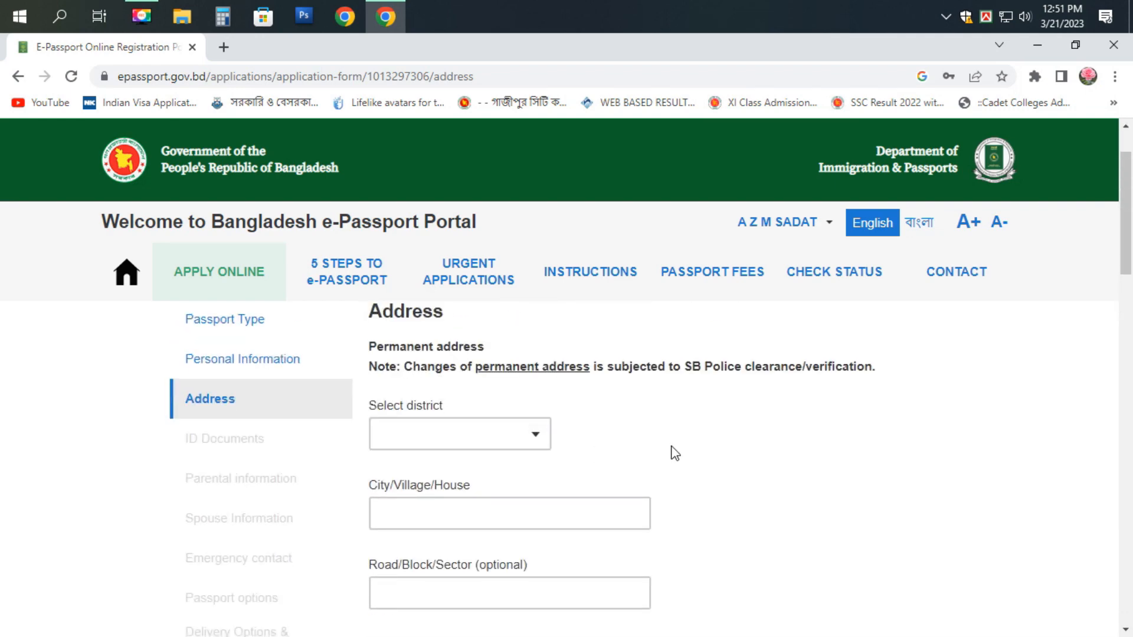
pyautogui.click(496, 433)
pyautogui.write('S')
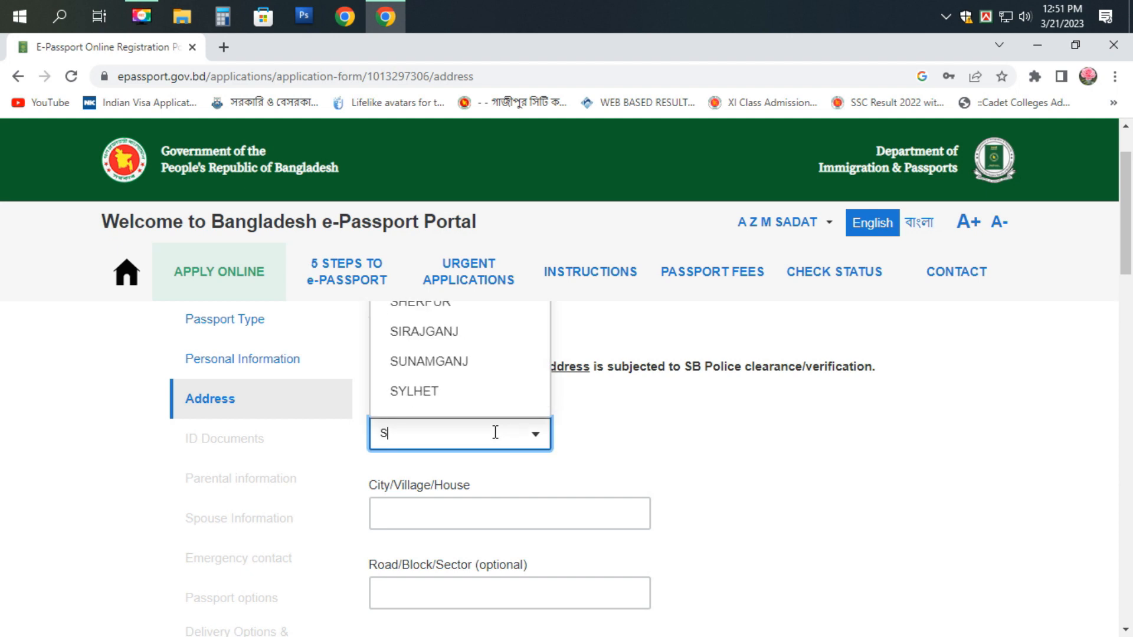
pyautogui.write('H')
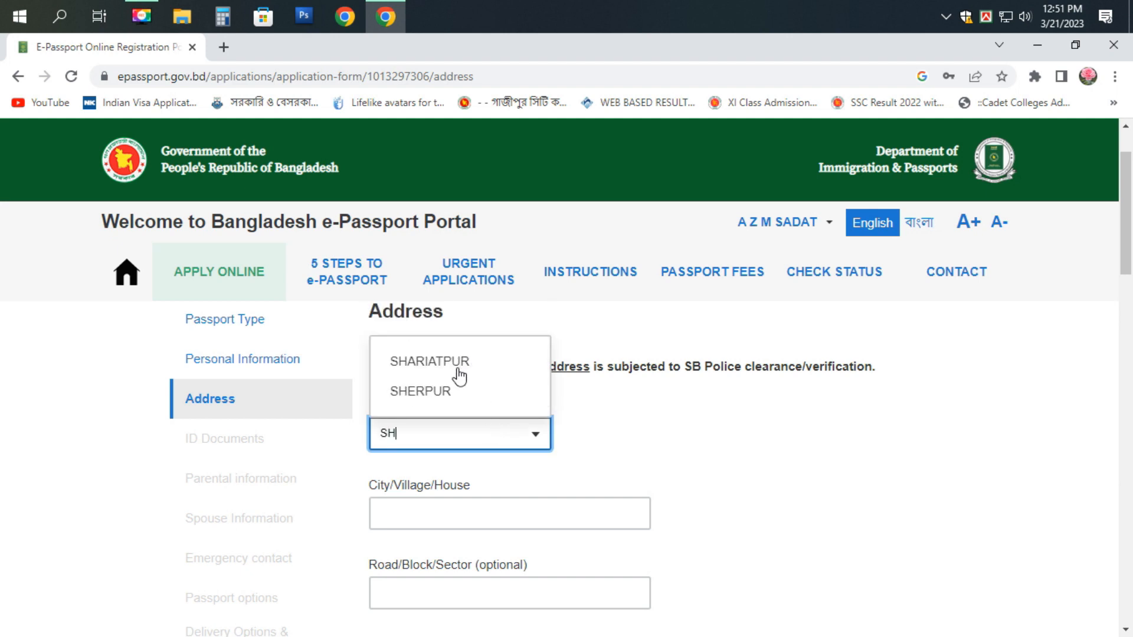
pyautogui.click(434, 392)
pyautogui.scroll(-1, 472, 449)
pyautogui.click(462, 437)
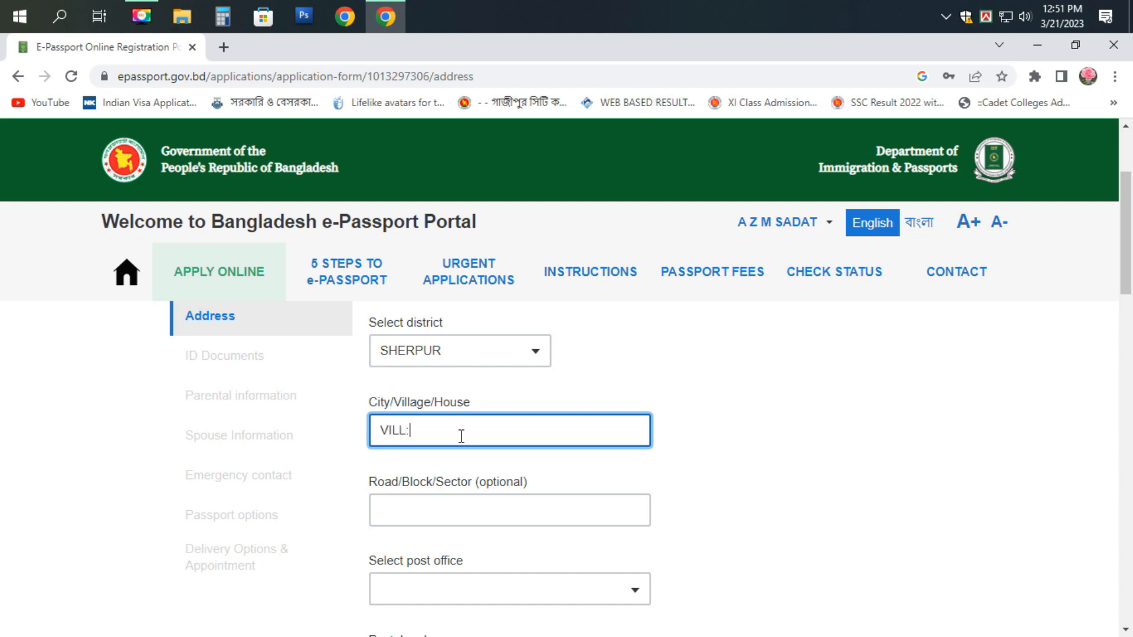
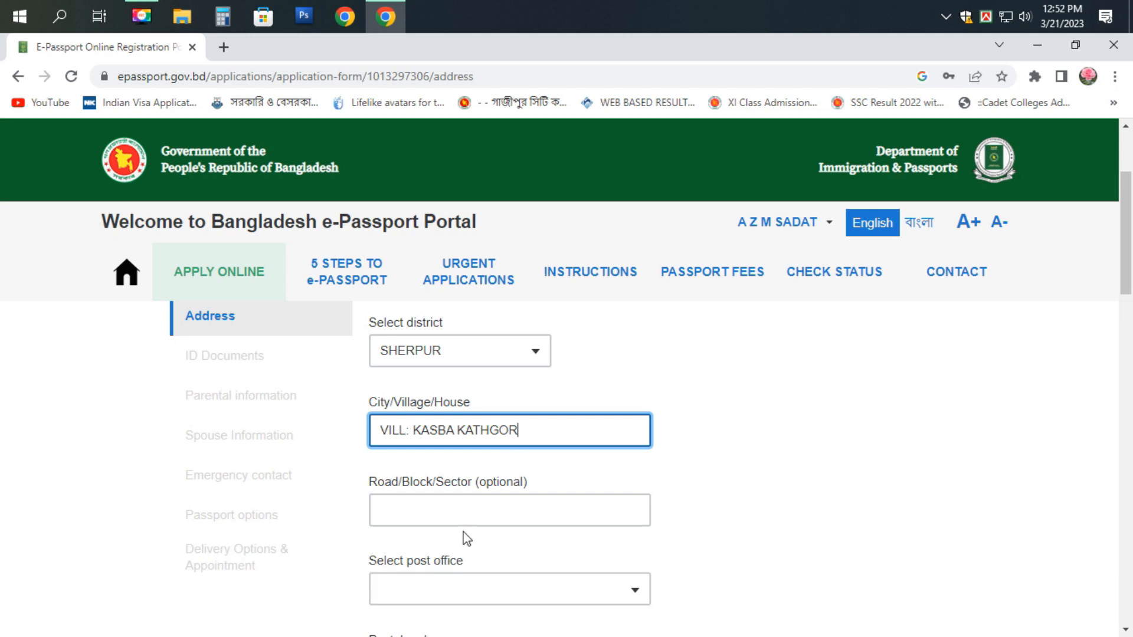
pyautogui.scroll(-1, 463, 537)
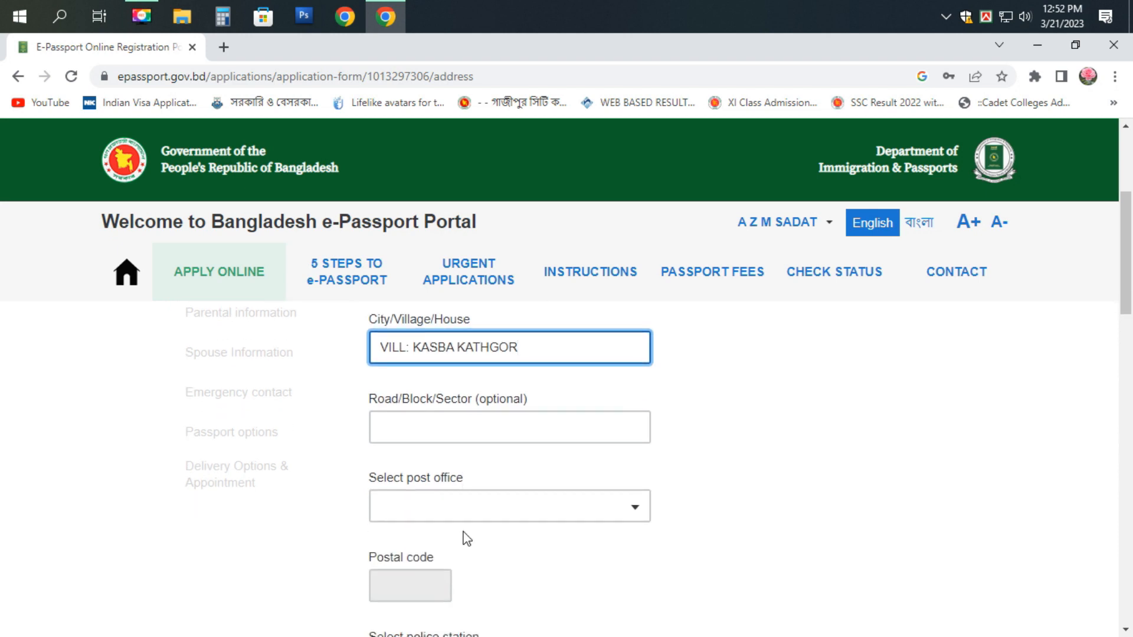
# - Choose SHERPUR SADAR - 2100 as the post office and SHERPUR as the police station
pyautogui.click(411, 514)
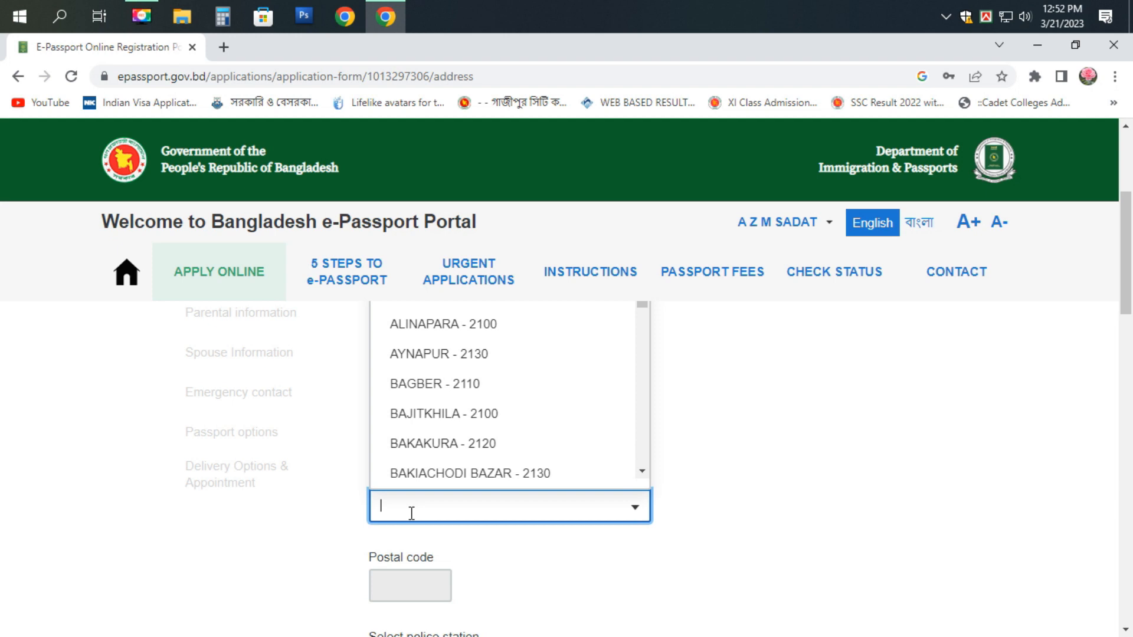
pyautogui.write('SH')
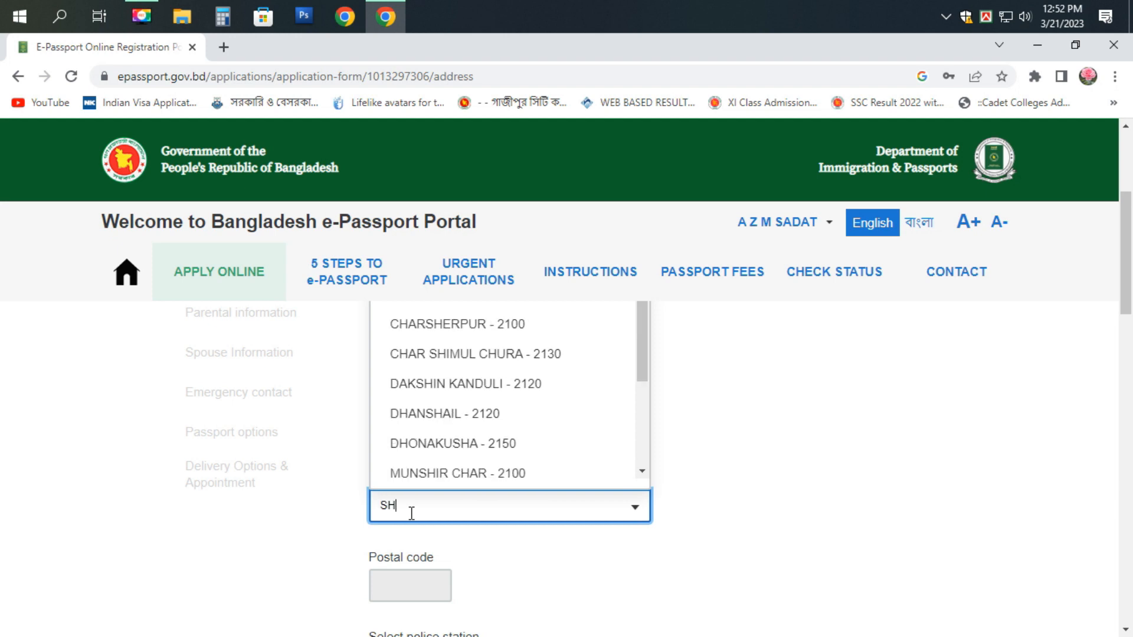
pyautogui.write('E')
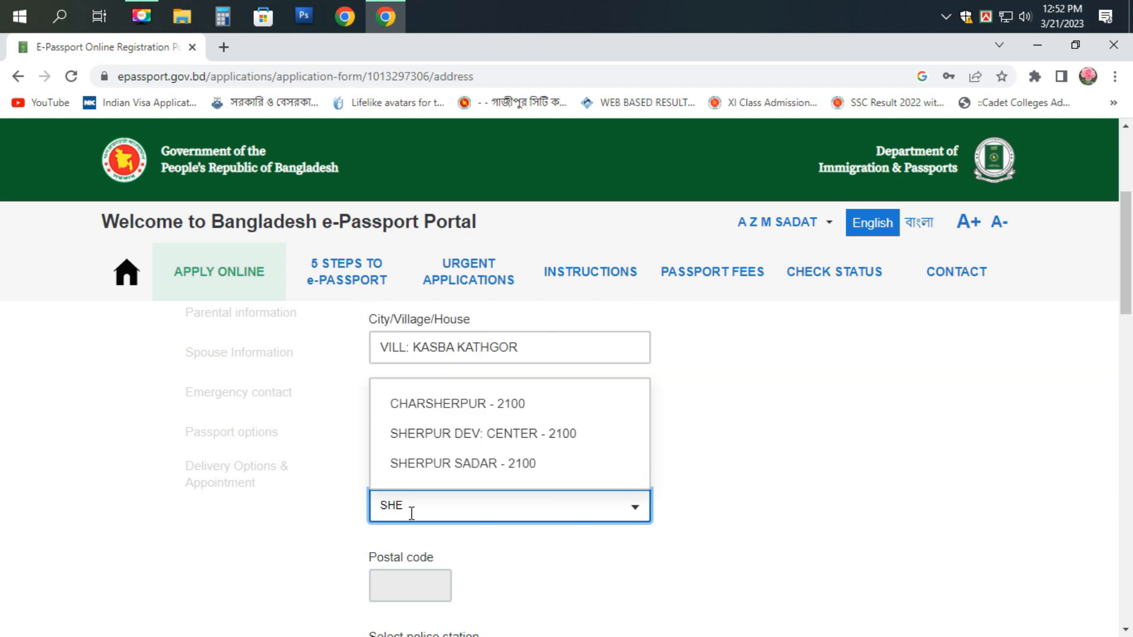
pyautogui.click(473, 467)
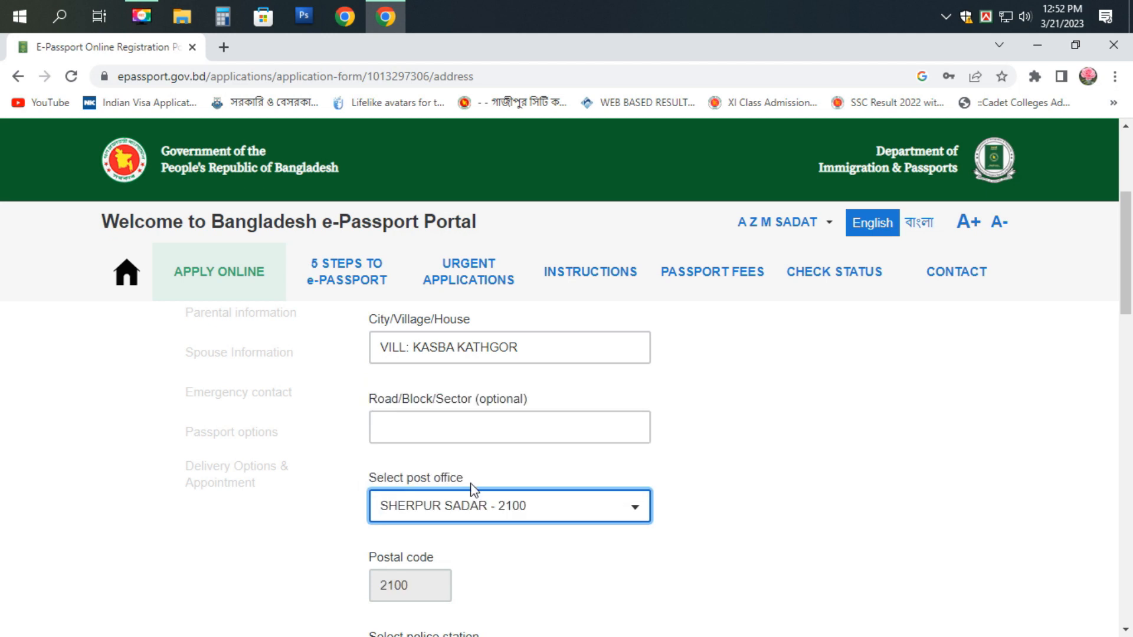
pyautogui.scroll(-3, 440, 506)
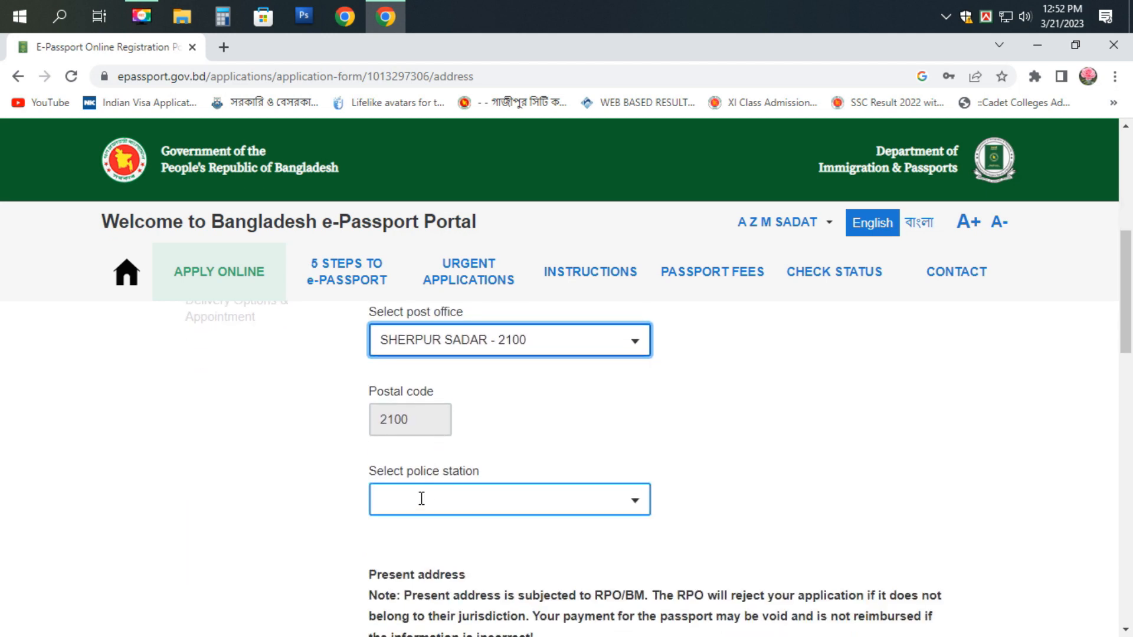
pyautogui.click(418, 502)
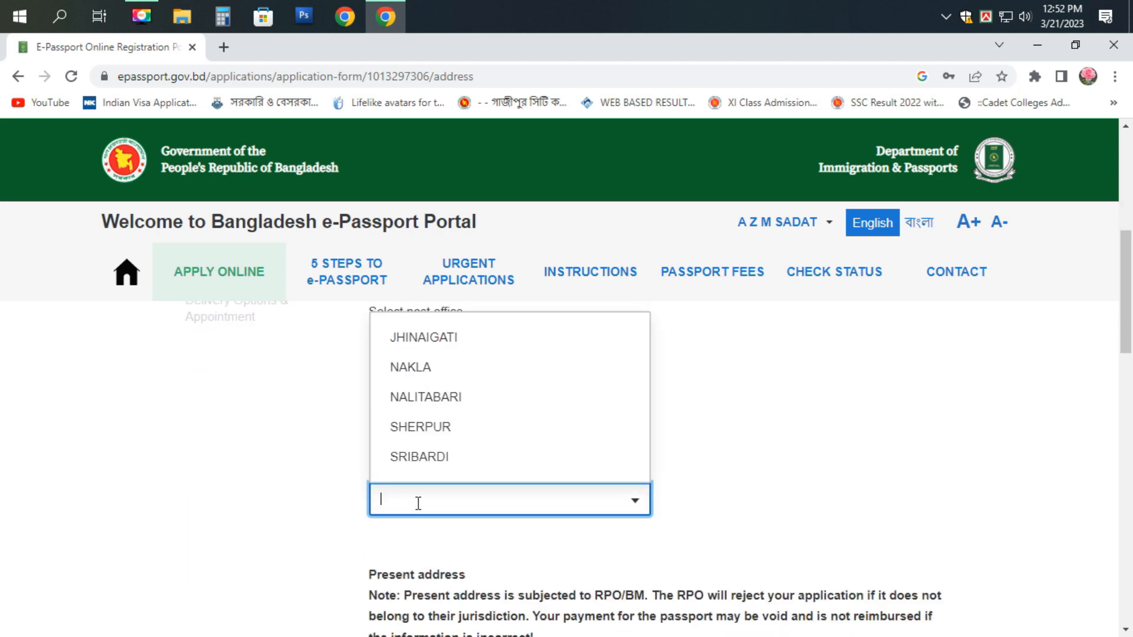
pyautogui.write('S')
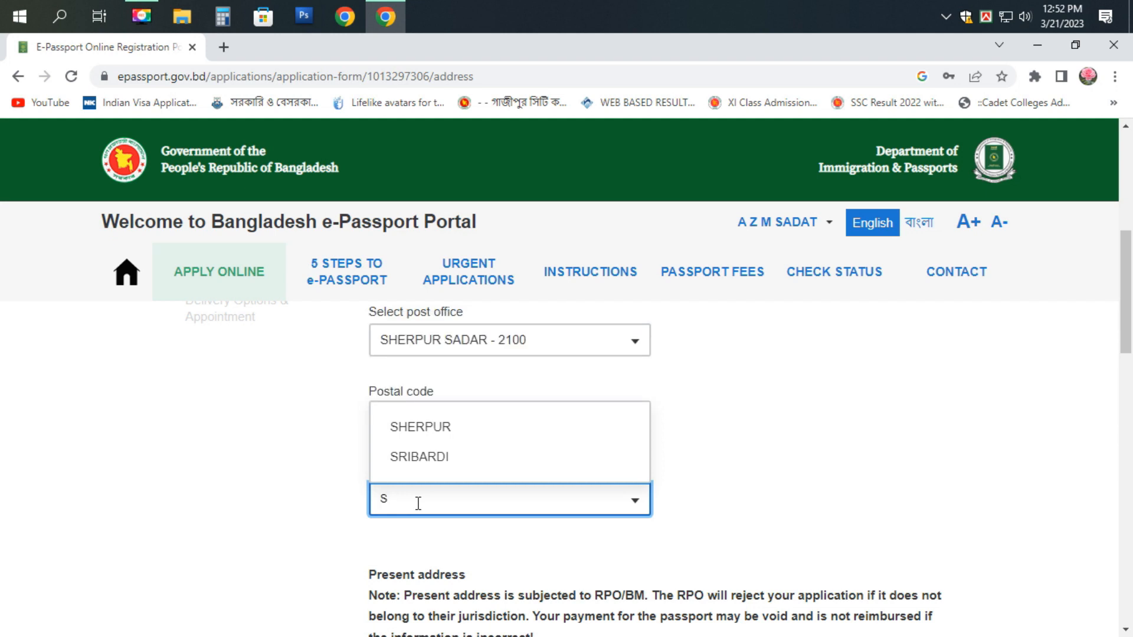
pyautogui.write('HER')
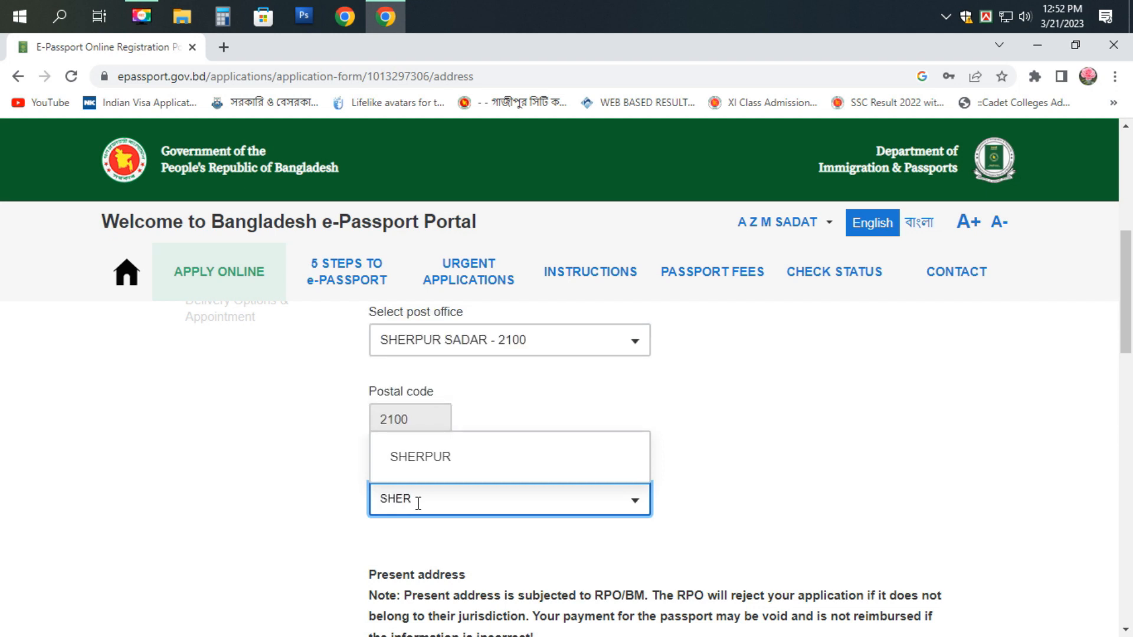
pyautogui.click(414, 460)
pyautogui.scroll(-1, 484, 498)
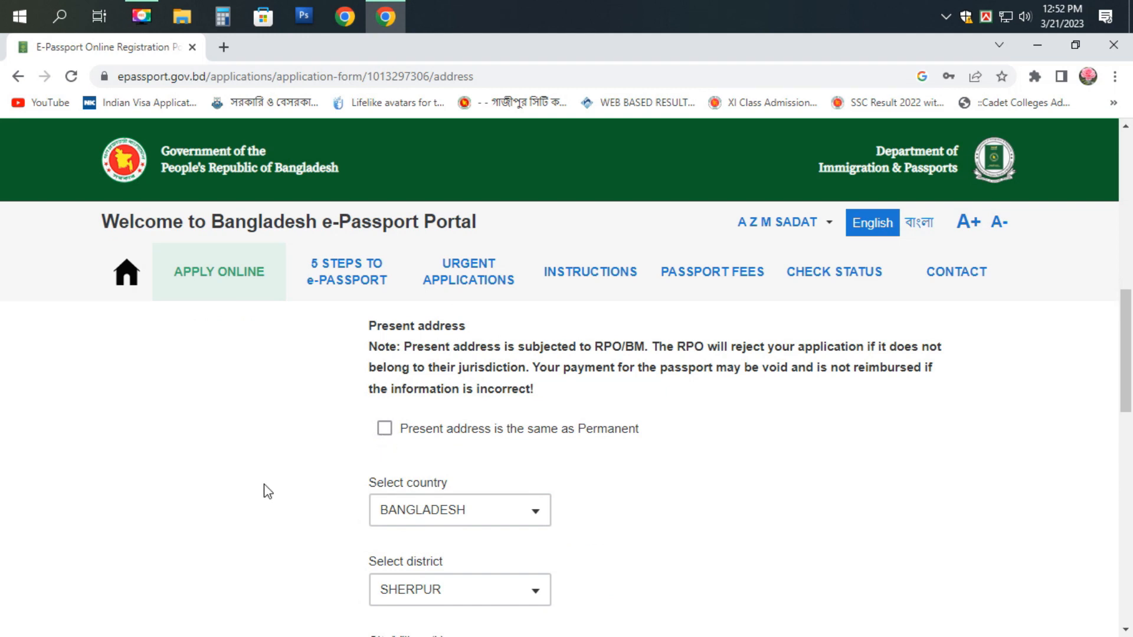
# - Tick 'Present address is the same as Permanent' and check the rest of the form
pyautogui.click(385, 434)
pyautogui.scroll(-10, 468, 448)
pyautogui.scroll(-5, 471, 447)
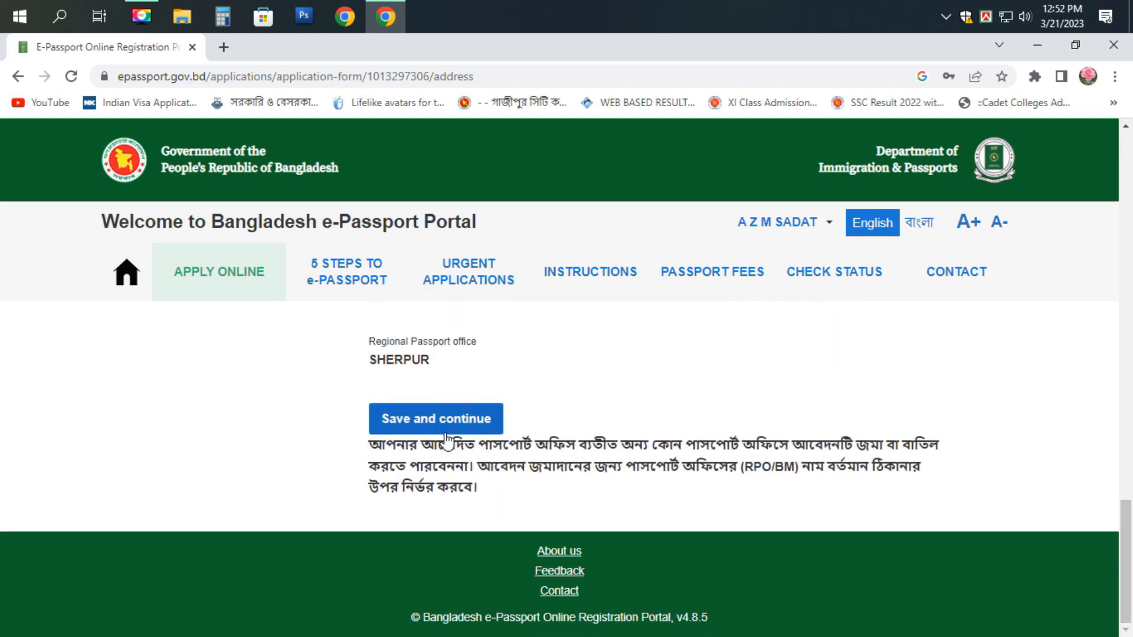
pyautogui.scroll(1, 445, 439)
pyautogui.scroll(1, 446, 438)
pyautogui.scroll(-1, 440, 460)
# - Save the address and declare 'No, I don't have any previous passport'
pyautogui.click(431, 503)
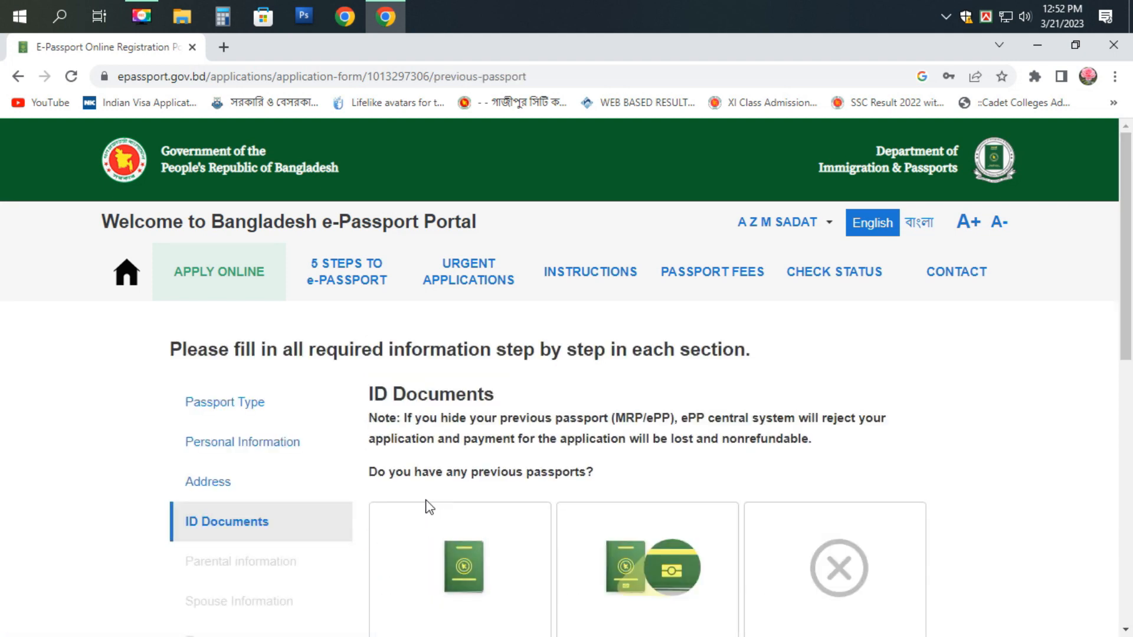
pyautogui.scroll(-2, 718, 412)
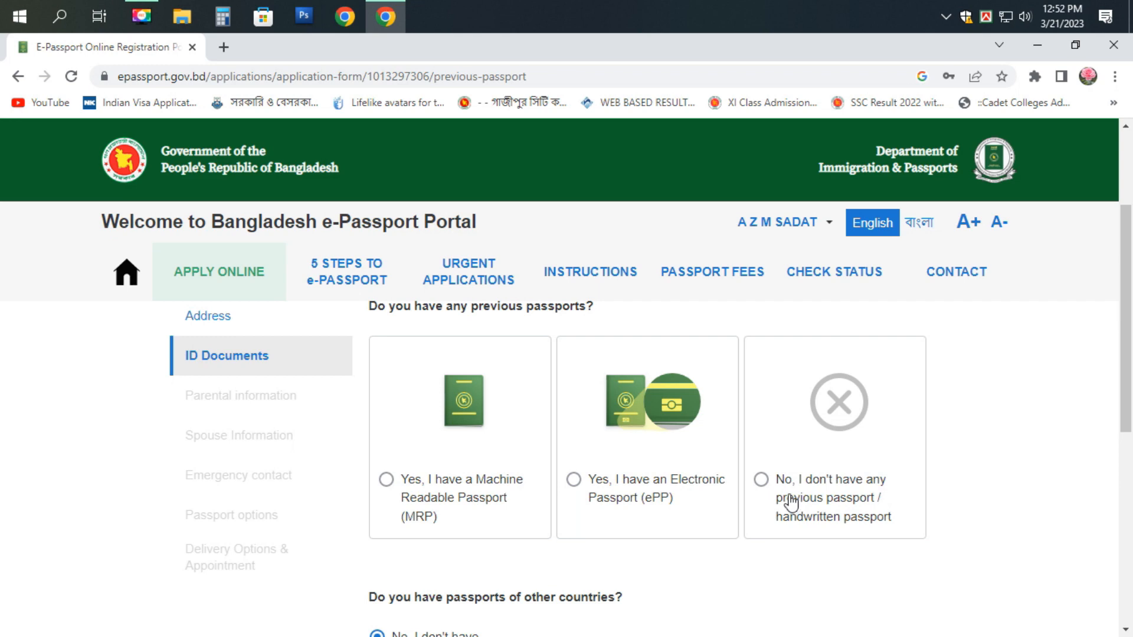
pyautogui.click(763, 482)
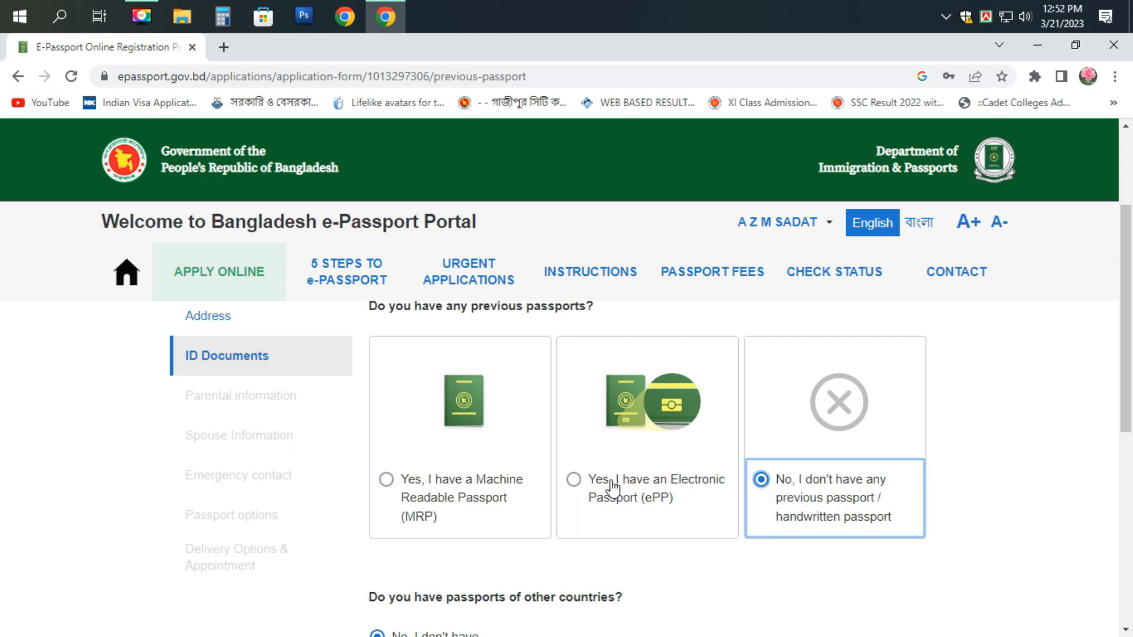
pyautogui.scroll(2, 551, 471)
pyautogui.scroll(-4, 551, 478)
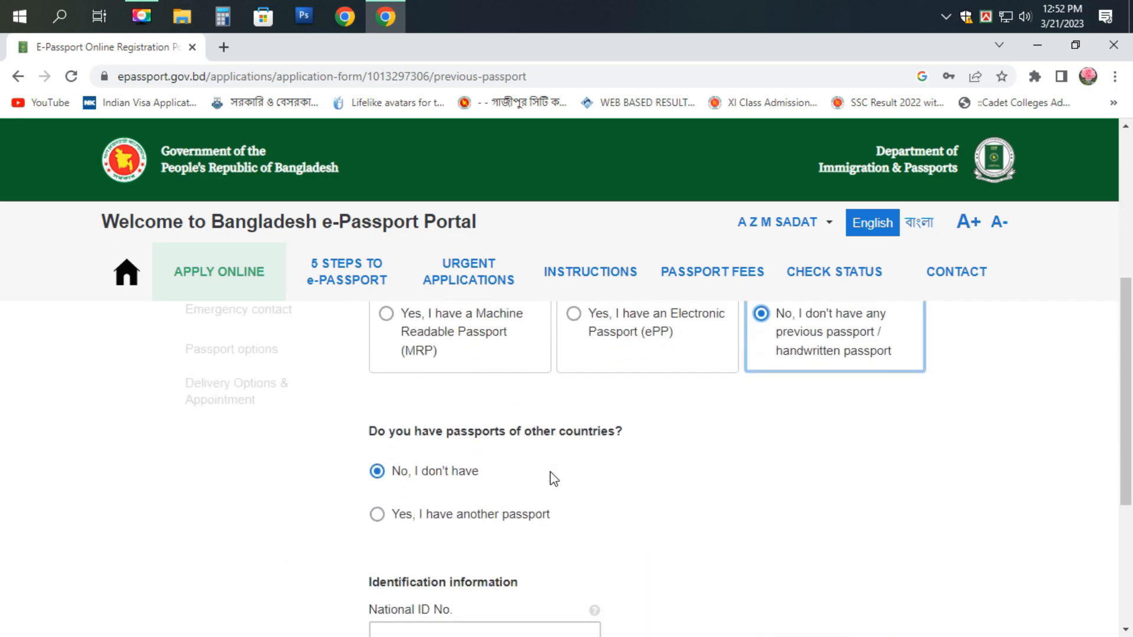
pyautogui.scroll(-1, 551, 479)
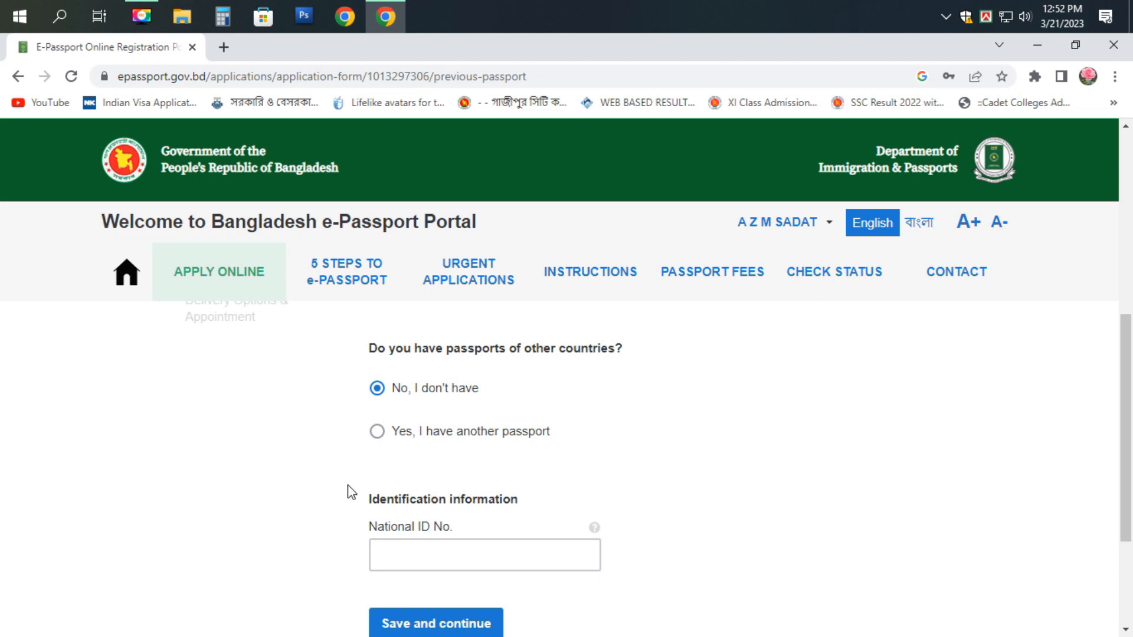
pyautogui.scroll(-1, 348, 489)
# - Enter the applicant's National ID number and save the ID documents
pyautogui.click(452, 469)
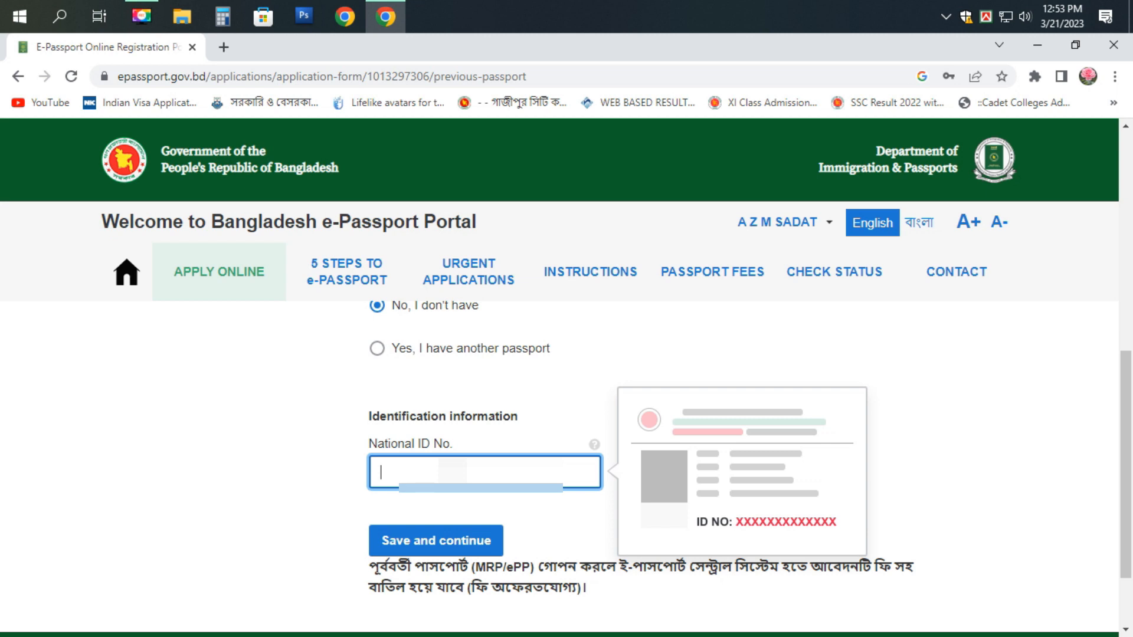
pyautogui.write('892•••')
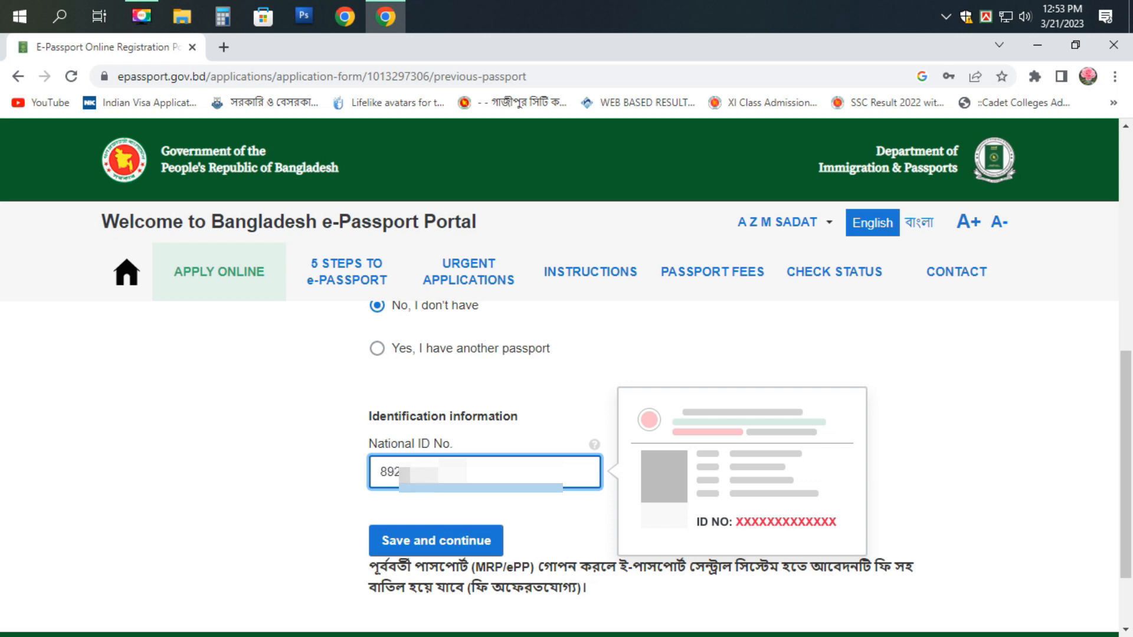
pyautogui.write('•••')
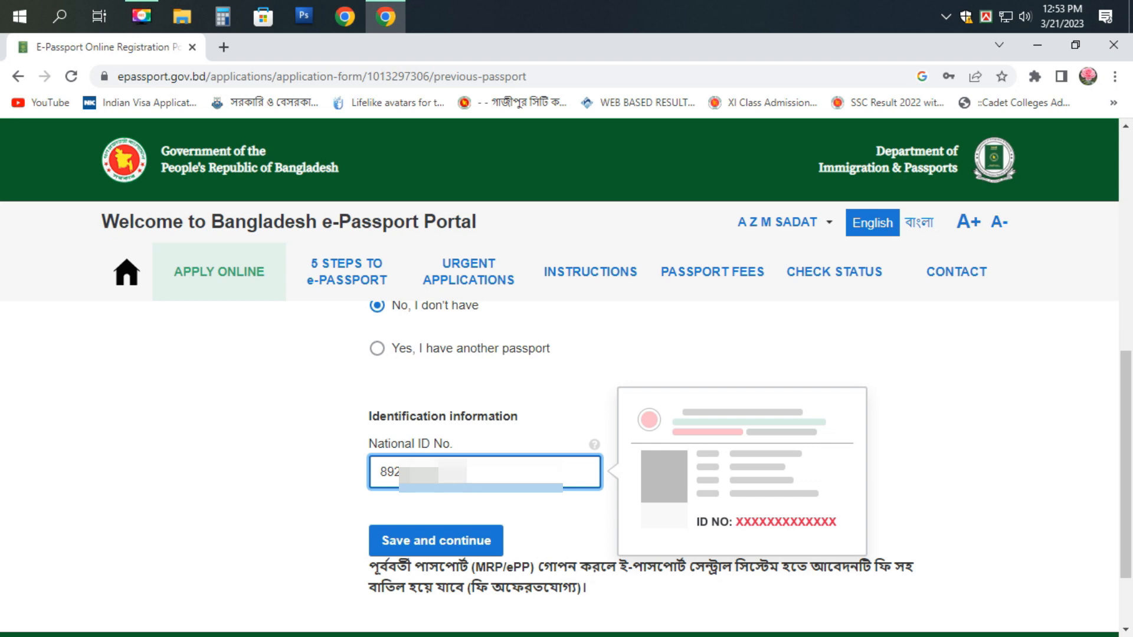
pyautogui.write('•')
pyautogui.scroll(-2, 465, 558)
pyautogui.click(446, 449)
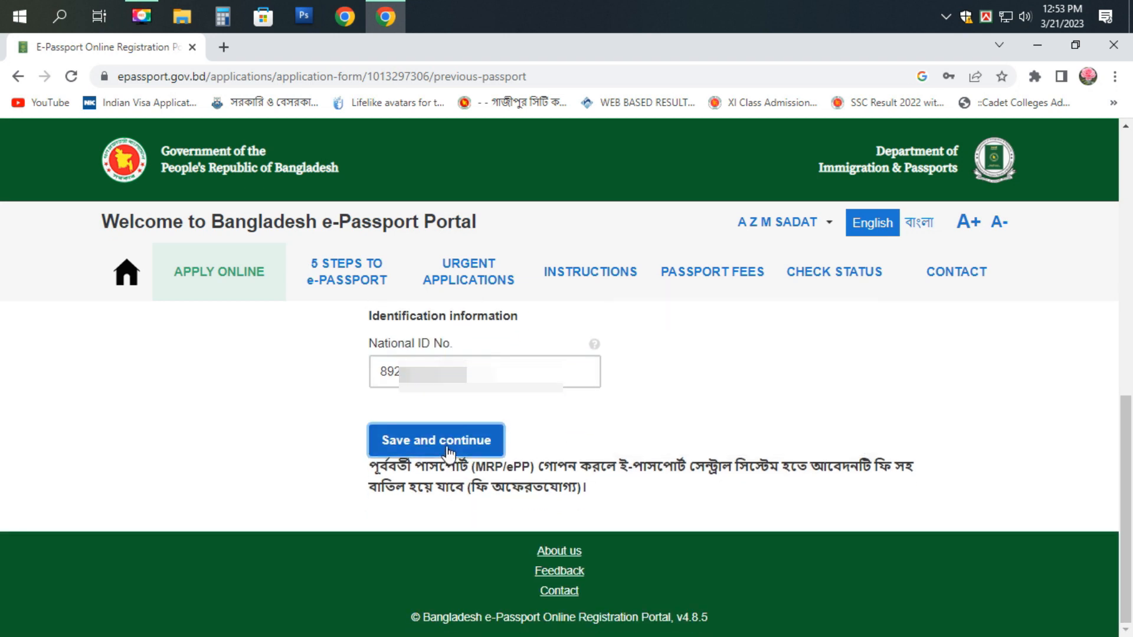
# - Enter the father's full name, with profession OTHERS and nationality BANGLADESHI
pyautogui.click(449, 500)
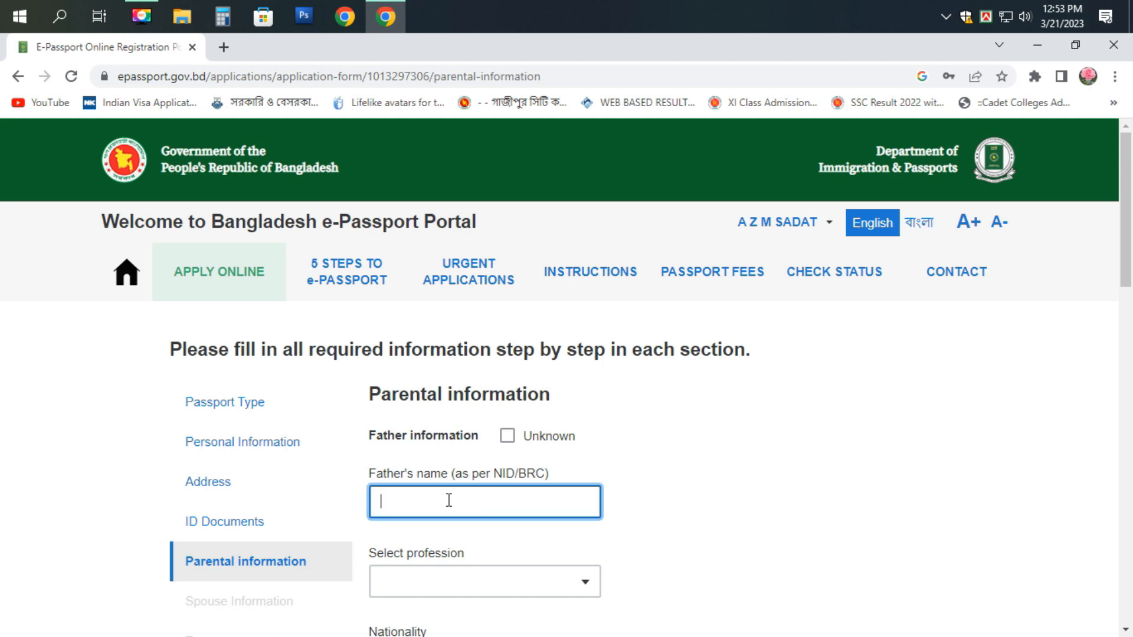
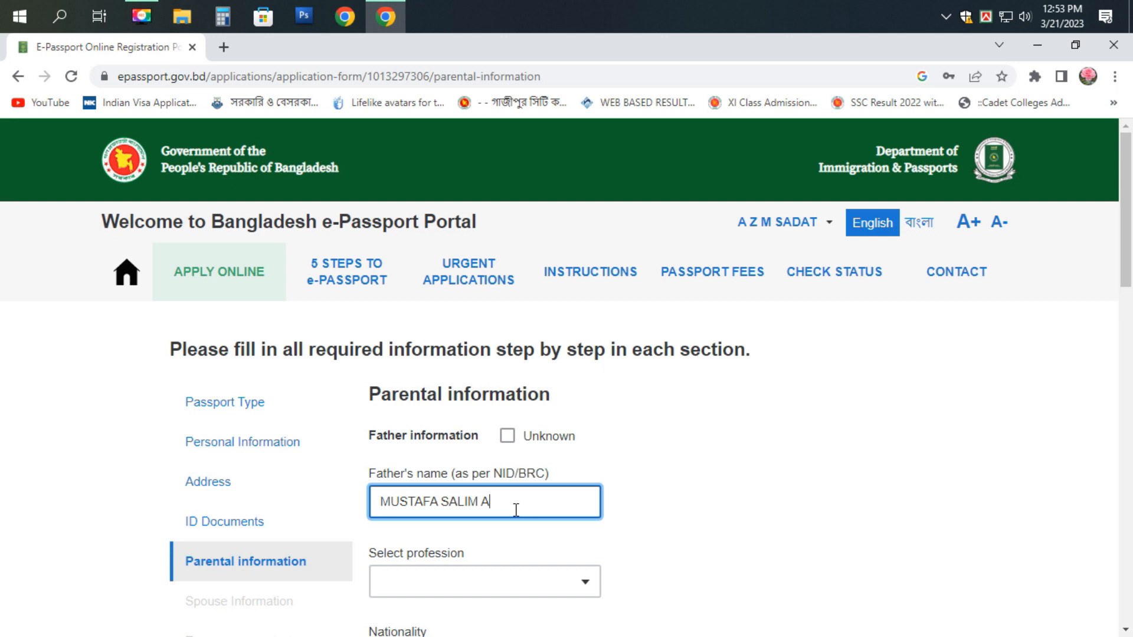
pyautogui.click(407, 583)
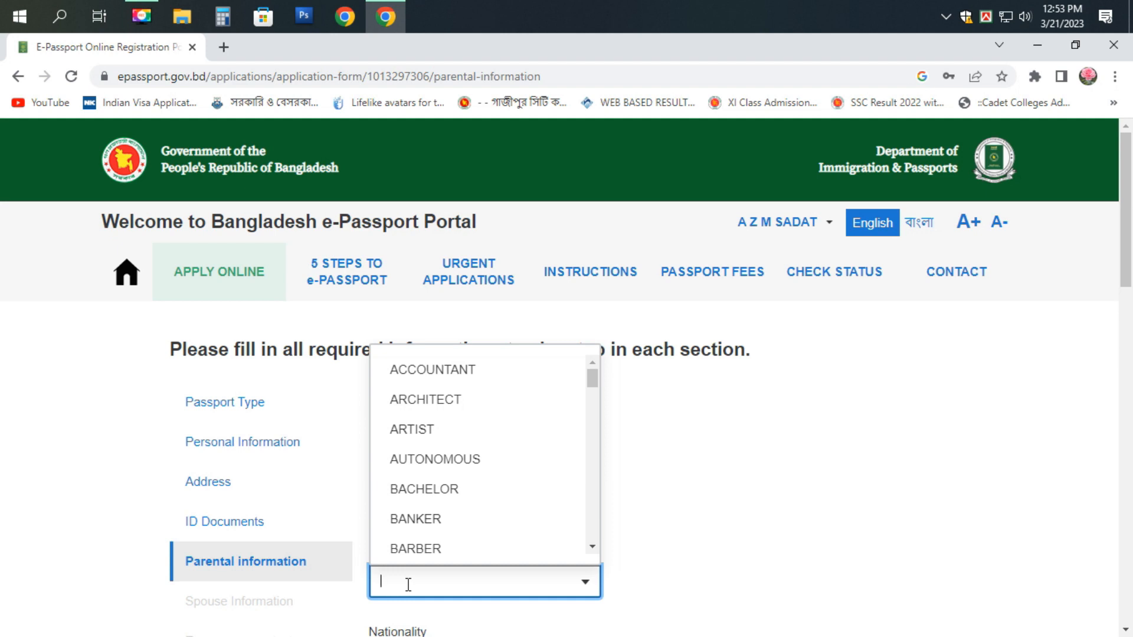
pyautogui.write('O')
pyautogui.click(409, 539)
pyautogui.scroll(-3, 409, 538)
pyautogui.click(415, 503)
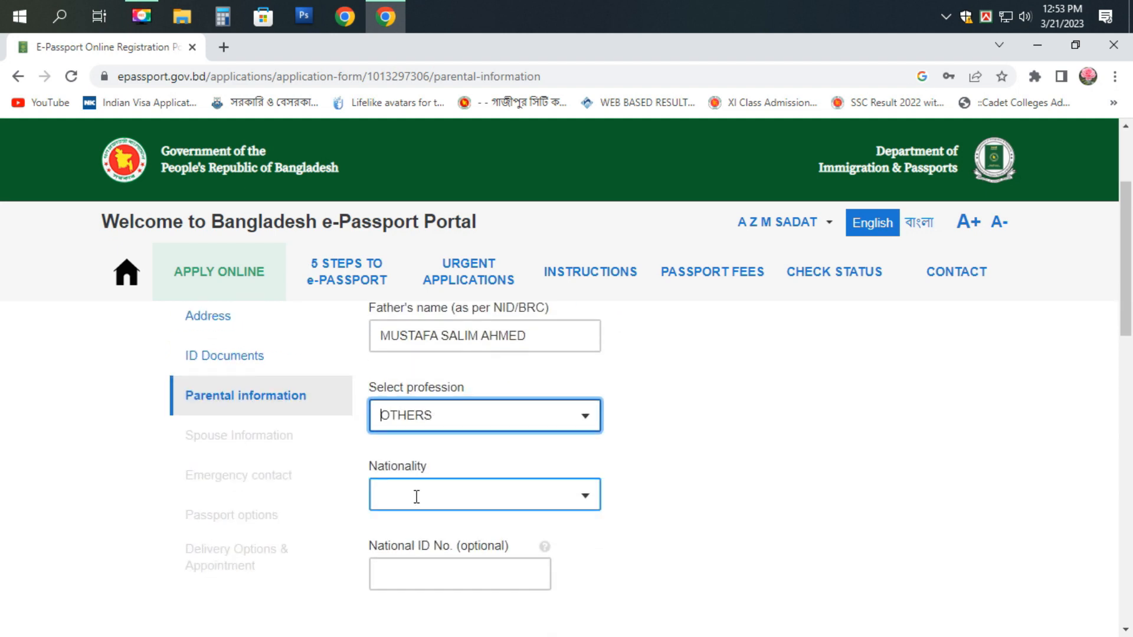
pyautogui.write('B')
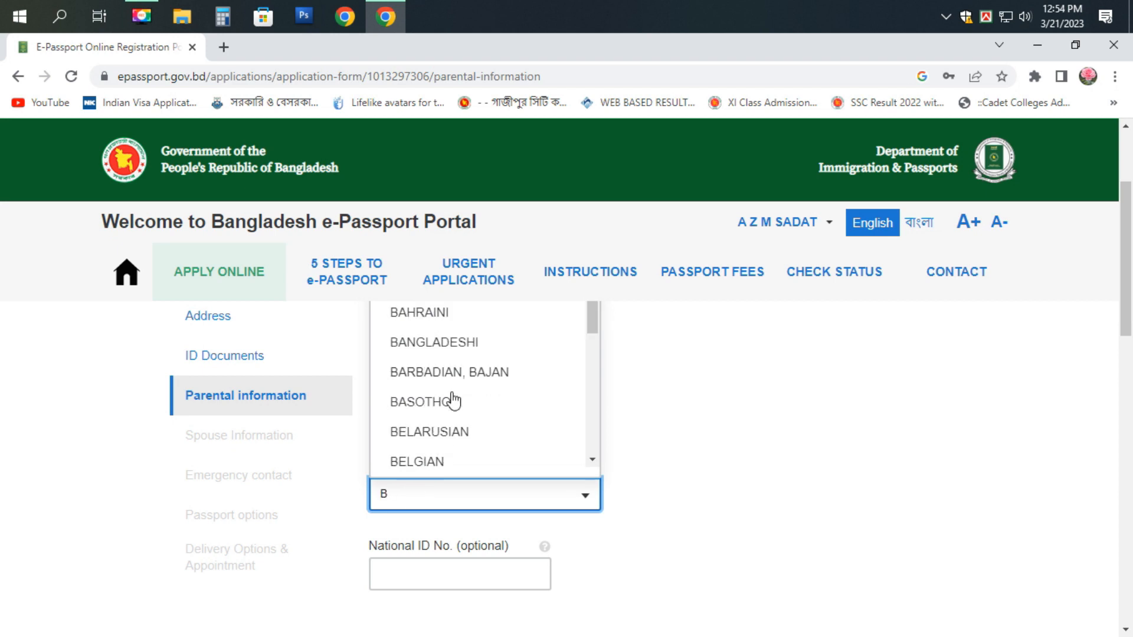
pyautogui.click(453, 340)
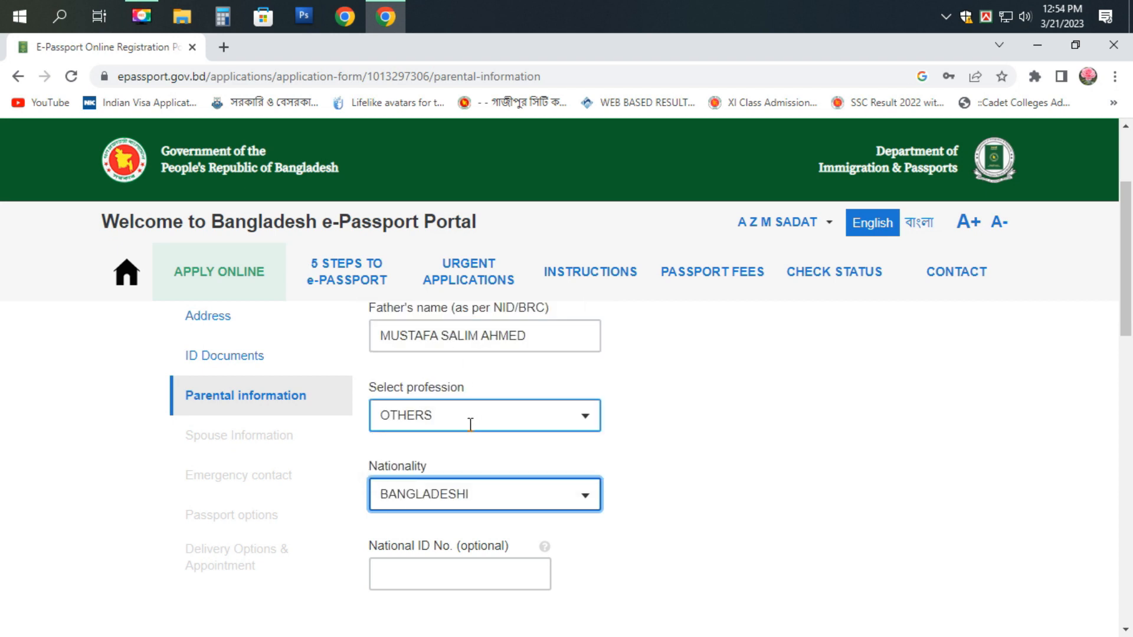
# - Enter the mother's full name
pyautogui.scroll(1, 470, 425)
pyautogui.scroll(-3, 470, 425)
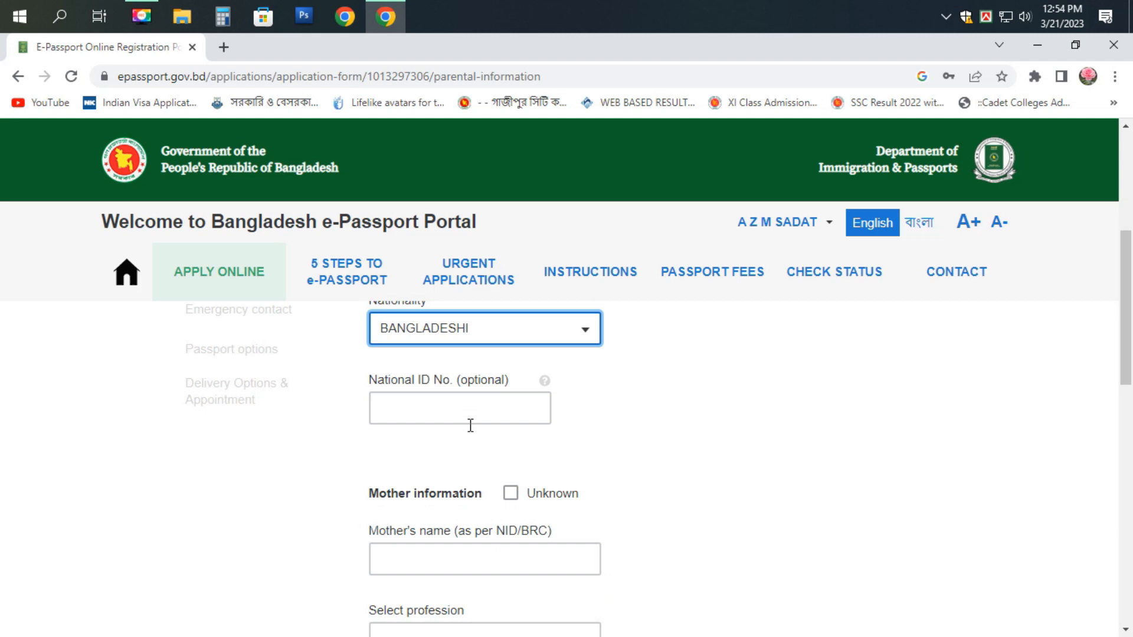
pyautogui.scroll(-3, 399, 531)
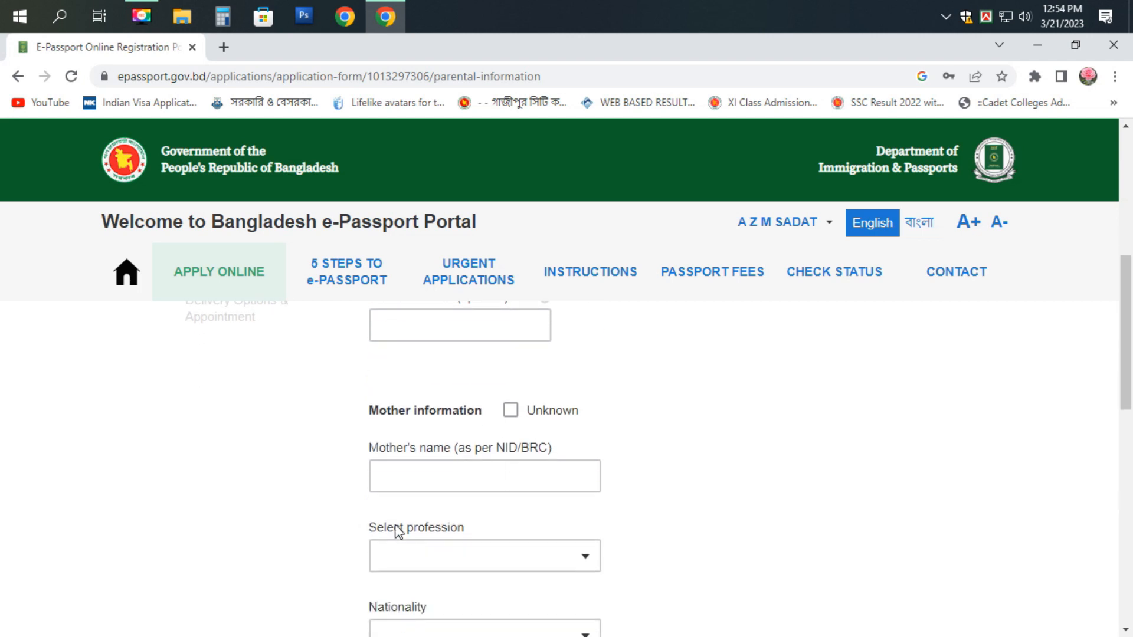
pyautogui.click(449, 390)
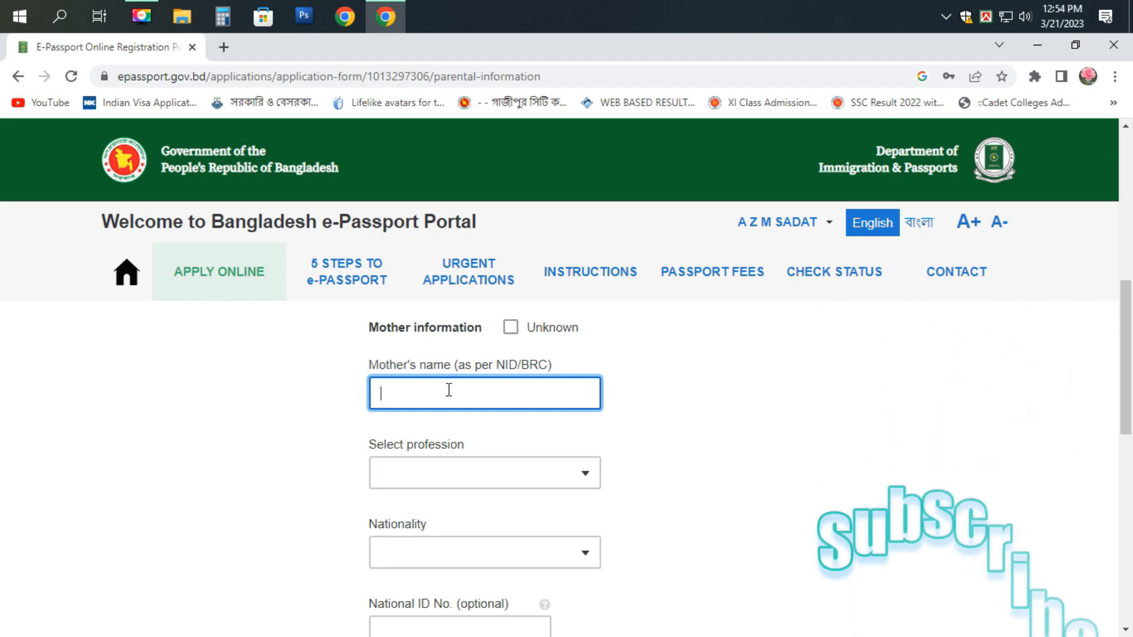
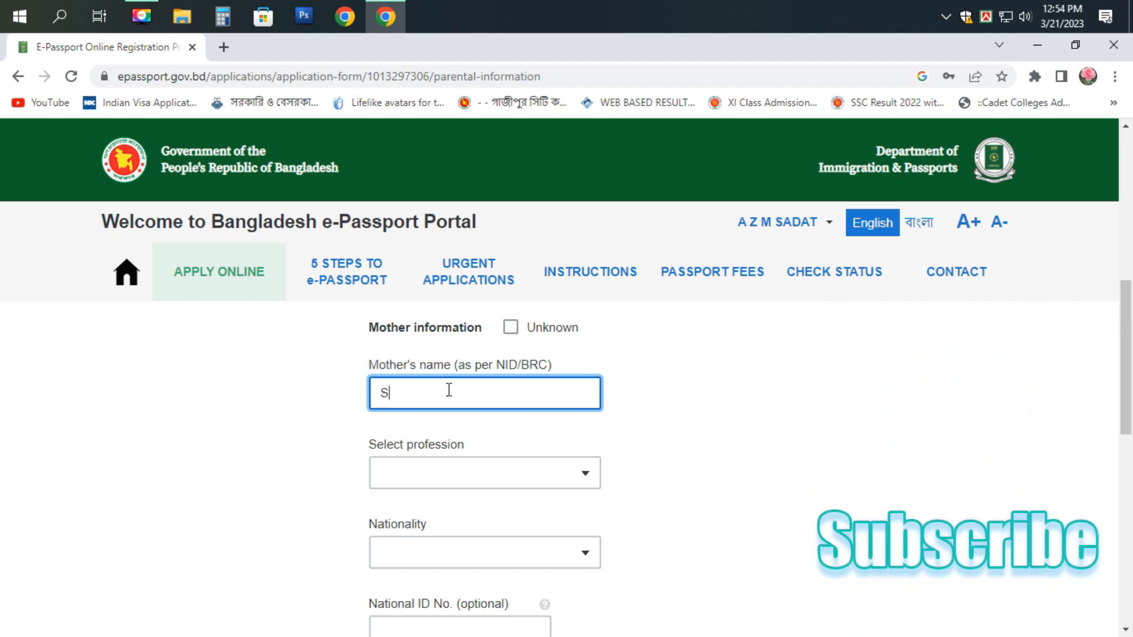
pyautogui.scroll(5, 658, 423)
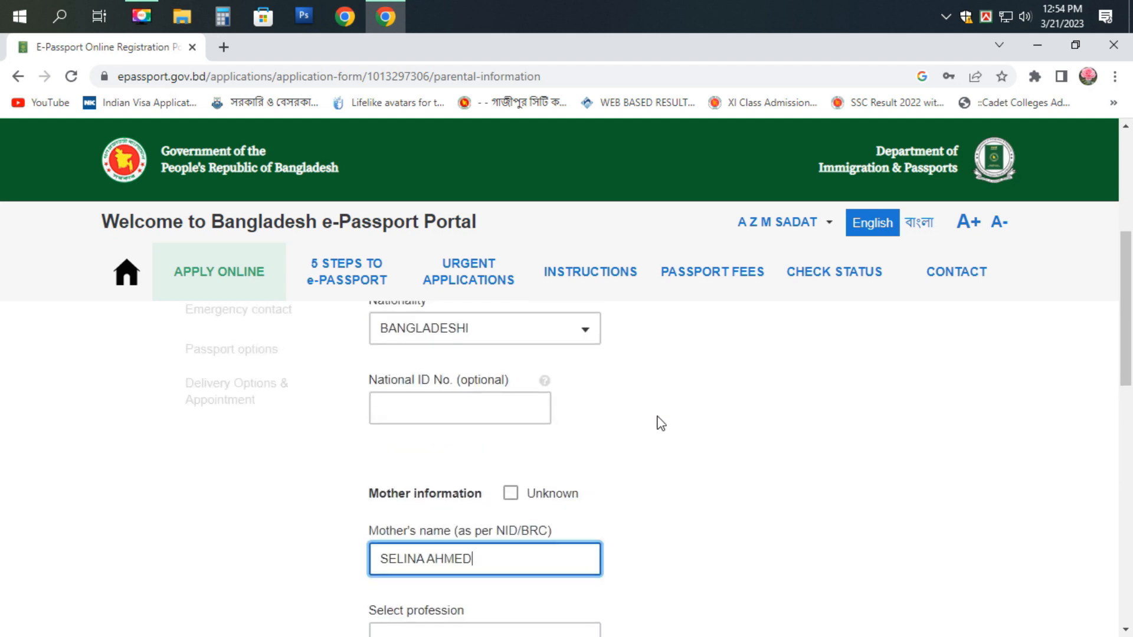
pyautogui.scroll(1, 658, 422)
# - Look through the mother's profession options without choosing one
pyautogui.click(436, 432)
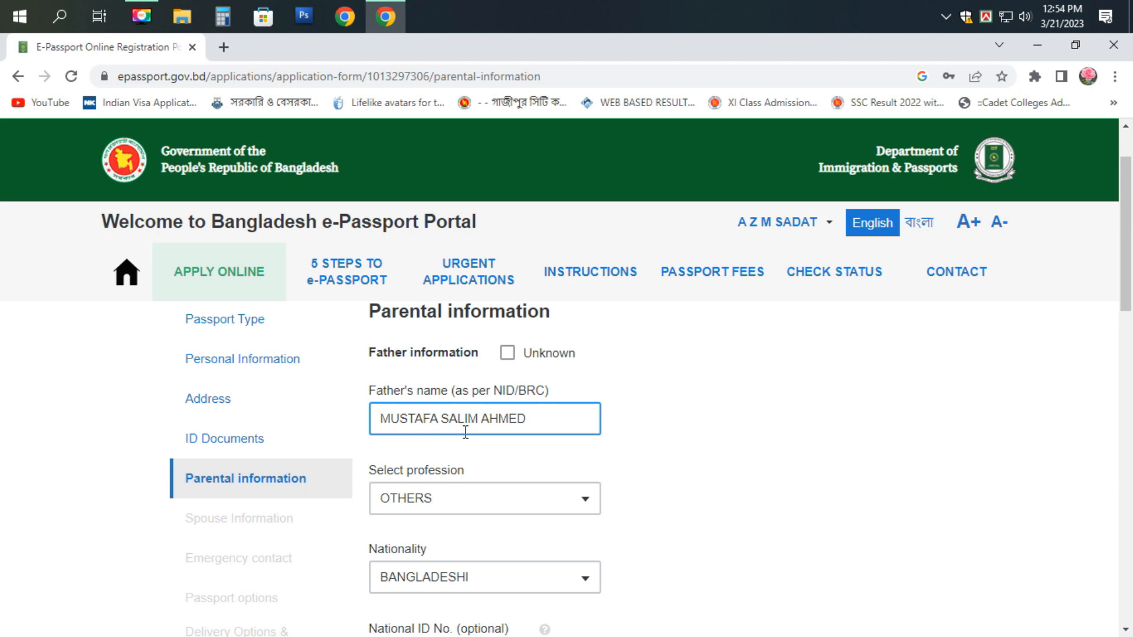
pyautogui.scroll(-1, 465, 433)
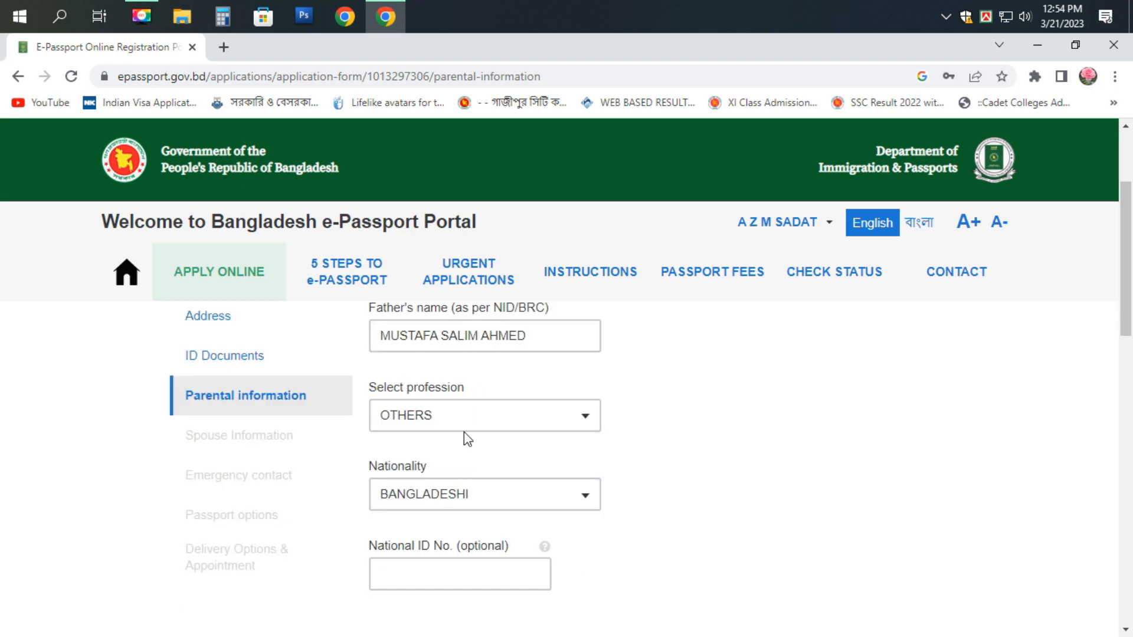
pyautogui.scroll(-2, 465, 432)
pyautogui.scroll(-1, 435, 489)
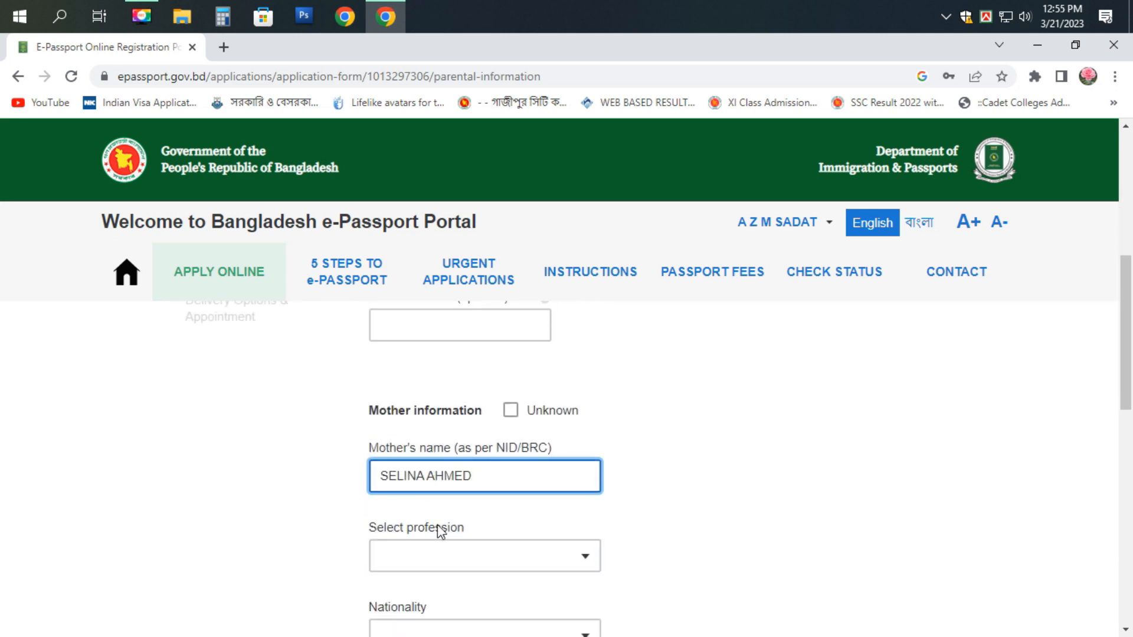
pyautogui.click(415, 556)
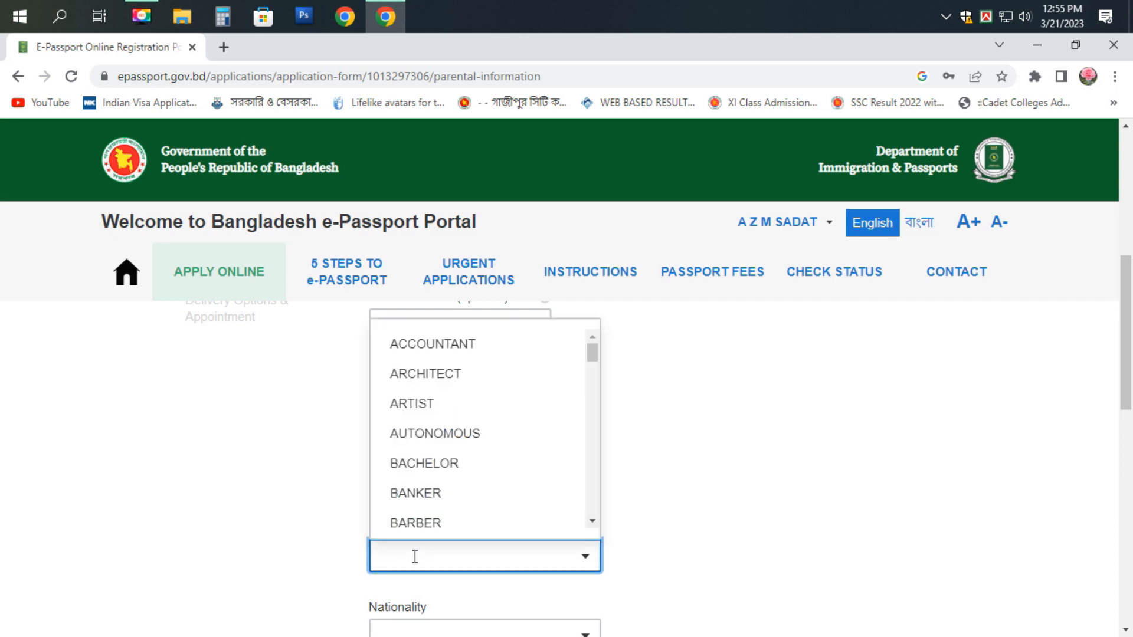
pyautogui.click(730, 419)
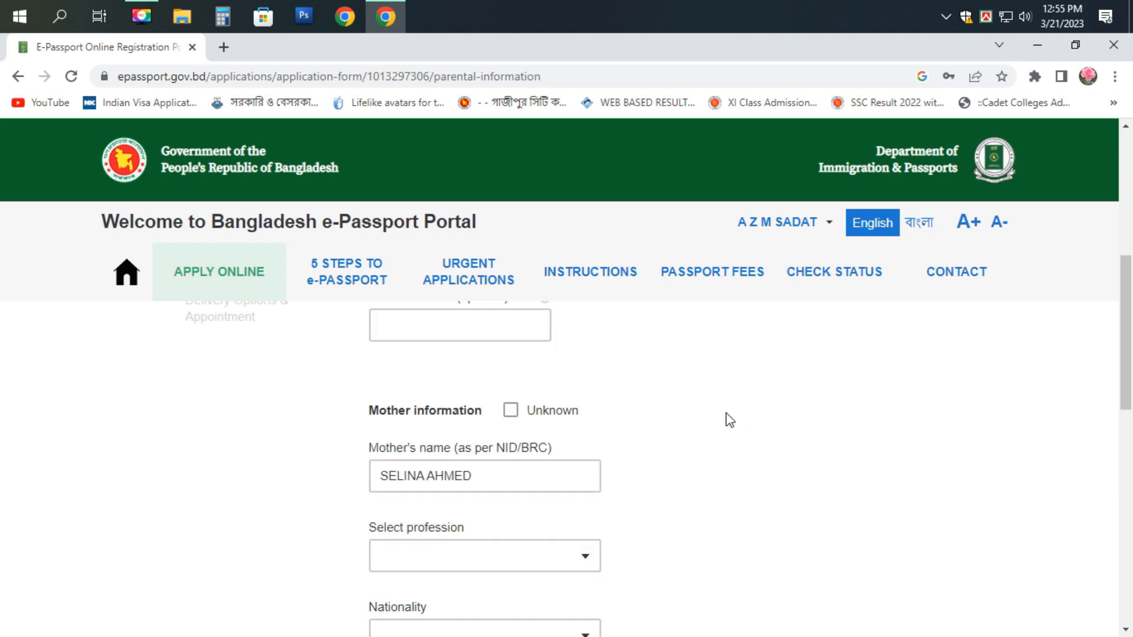
# - Fix the misspelled letter in the father's middle name, replacing it with E
pyautogui.scroll(5, 653, 449)
pyautogui.click(461, 507)
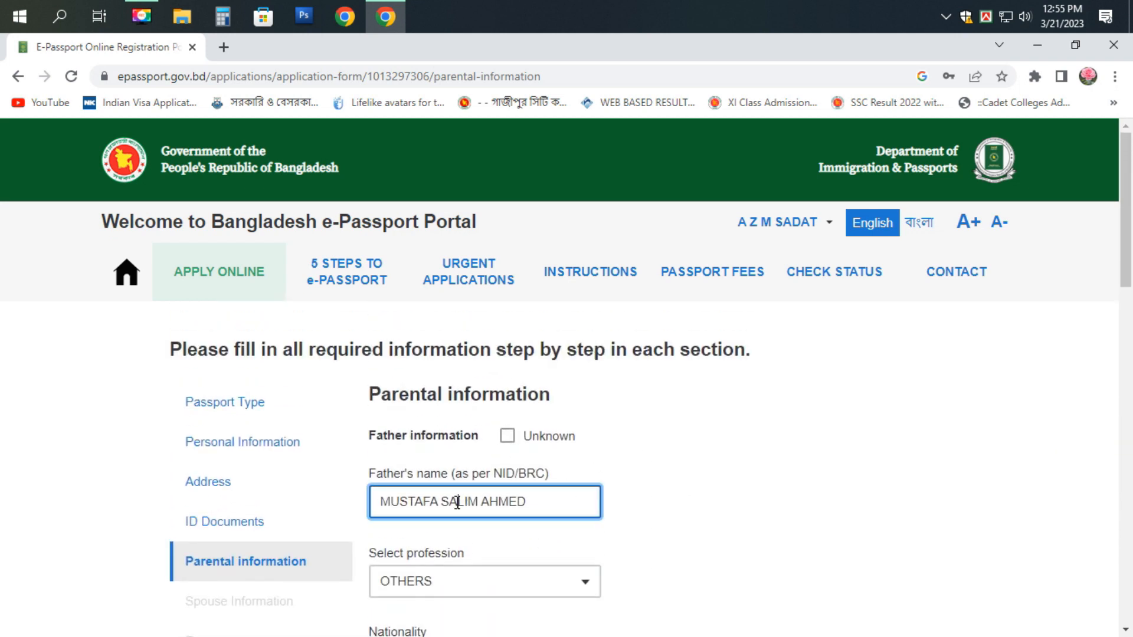
pyautogui.press('BackSpace')
pyautogui.write('E')
# - Set the mother's profession to HOUSE WIFE
pyautogui.scroll(-5, 555, 511)
pyautogui.scroll(1, 555, 520)
pyautogui.scroll(-4, 555, 520)
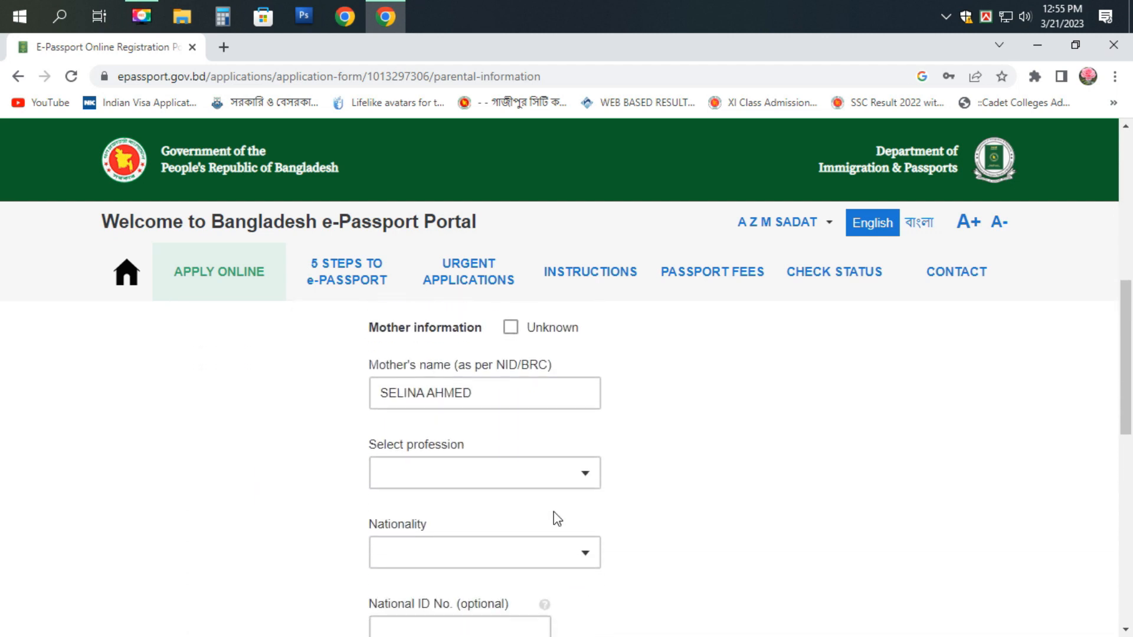
pyautogui.click(488, 472)
pyautogui.write('HO')
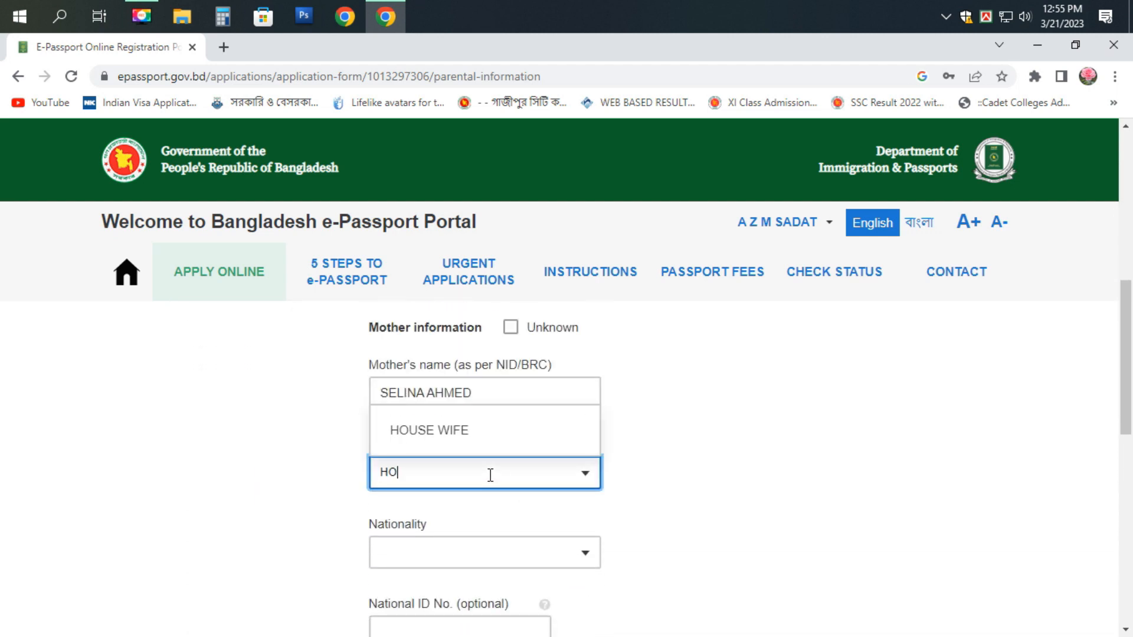
pyautogui.click(455, 437)
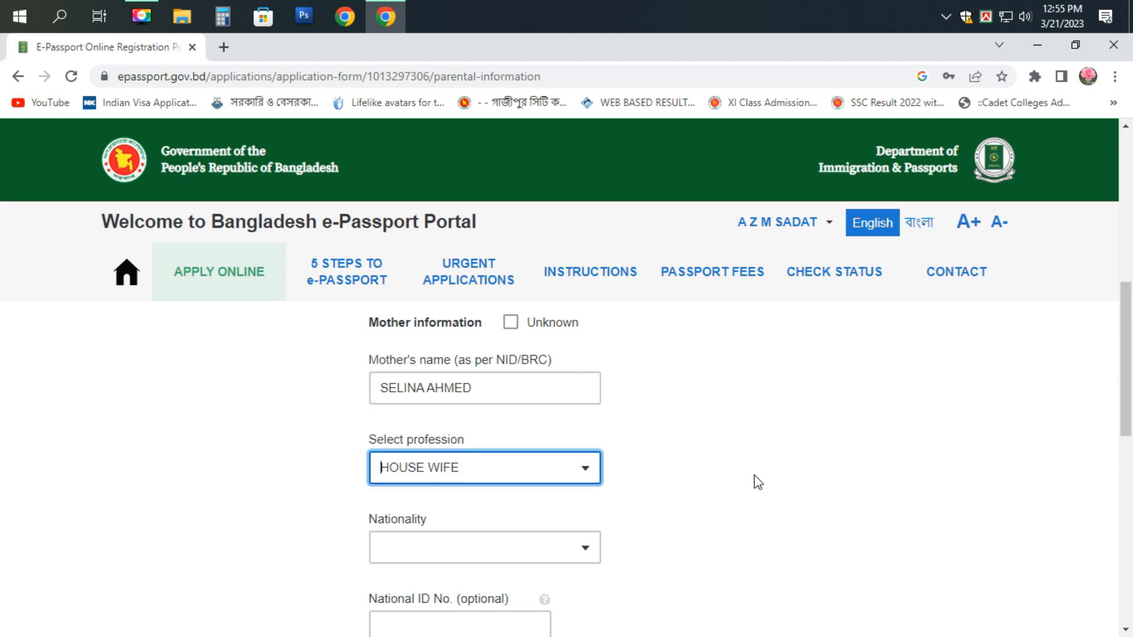
pyautogui.scroll(-1, 546, 529)
pyautogui.scroll(1, 498, 531)
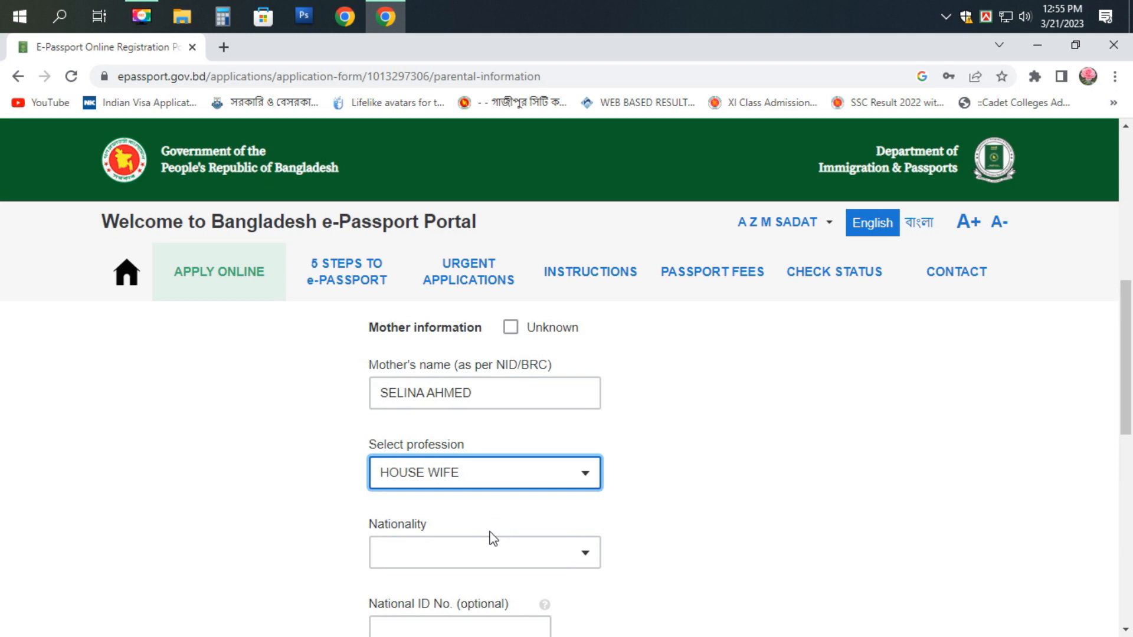
# - Set the mother's nationality to BANGLADESHI and save the parental information
pyautogui.click(473, 564)
pyautogui.write('B')
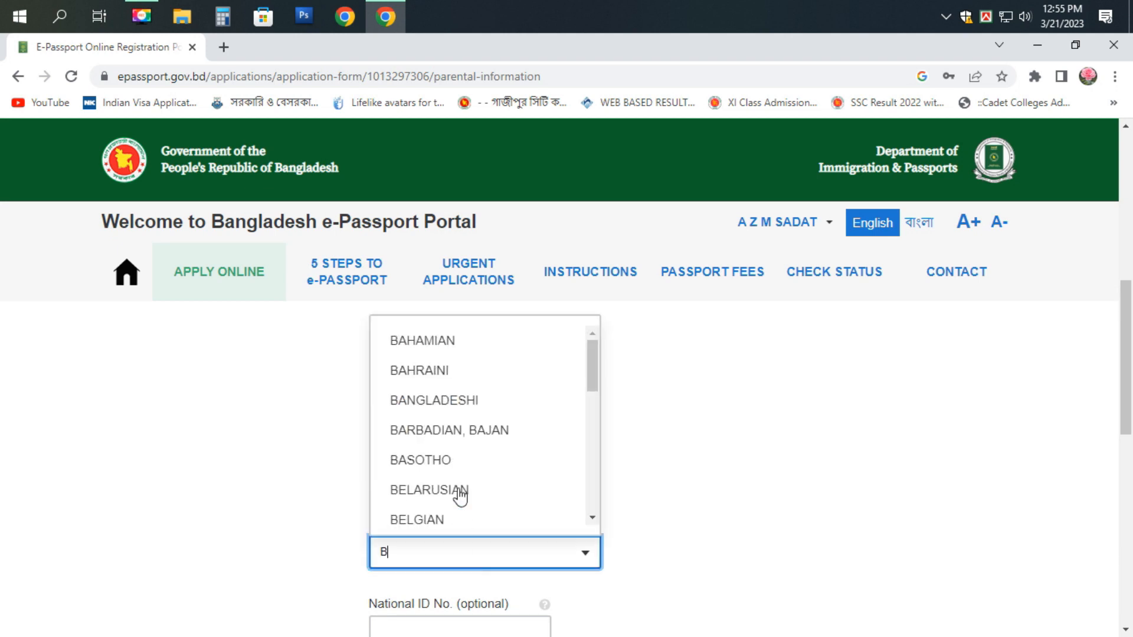
pyautogui.click(458, 405)
pyautogui.scroll(-1, 597, 446)
pyautogui.scroll(-1, 598, 446)
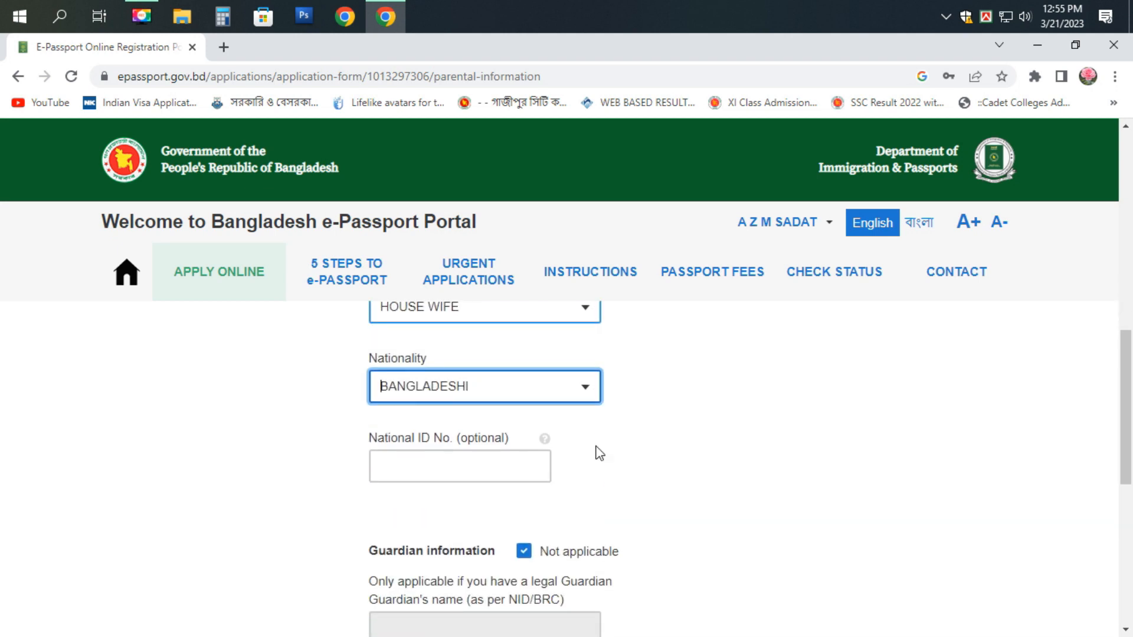
pyautogui.scroll(-1, 579, 462)
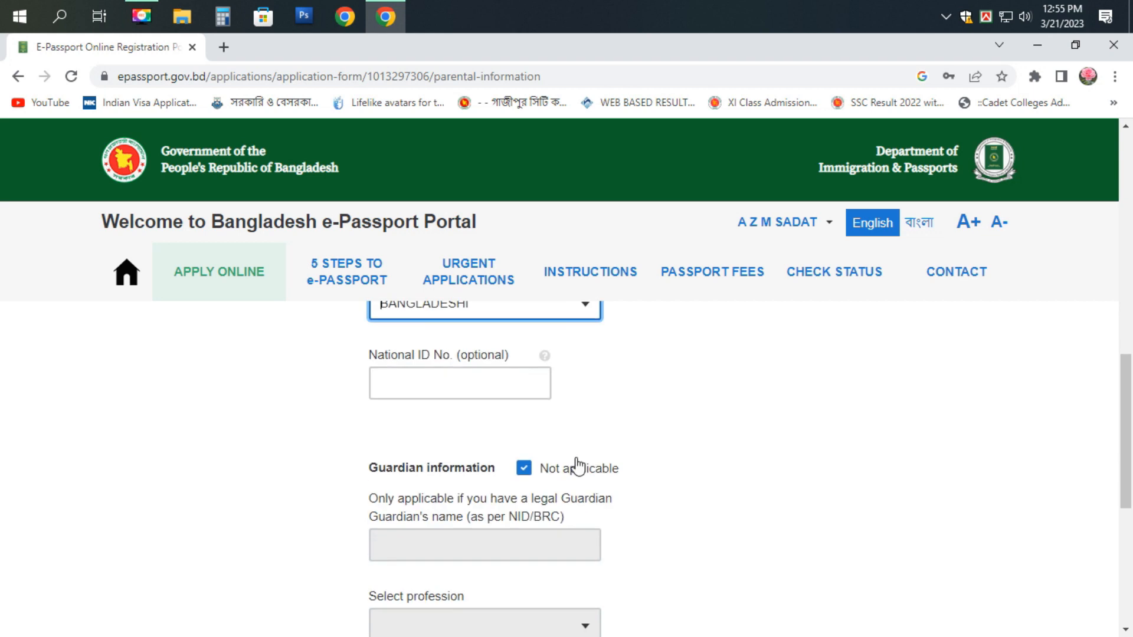
pyautogui.scroll(-5, 578, 466)
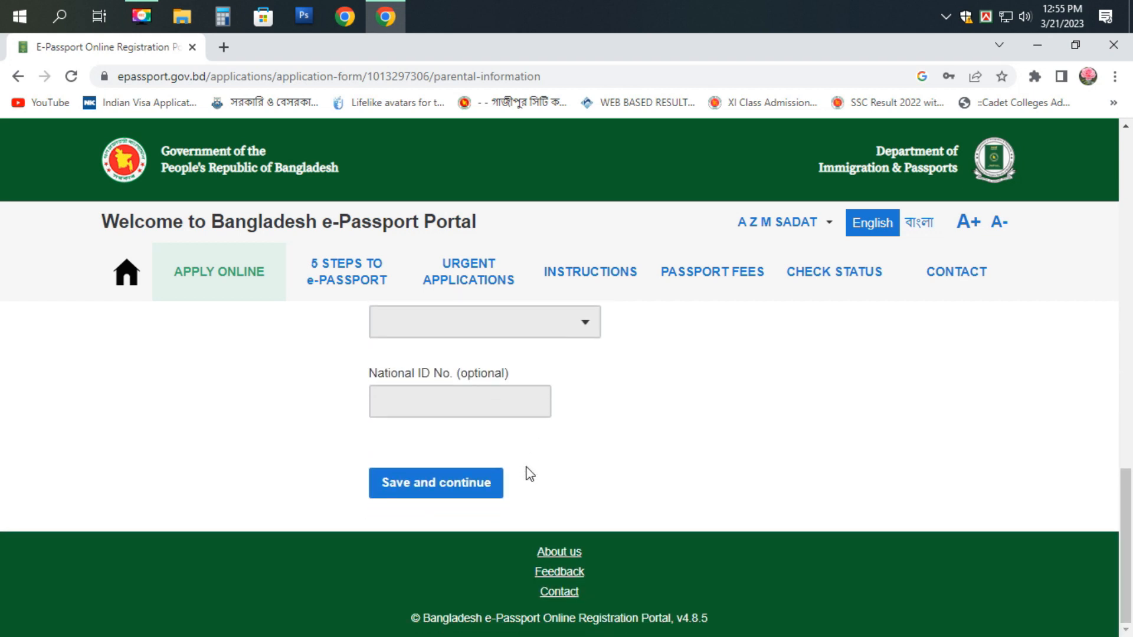
pyautogui.click(420, 489)
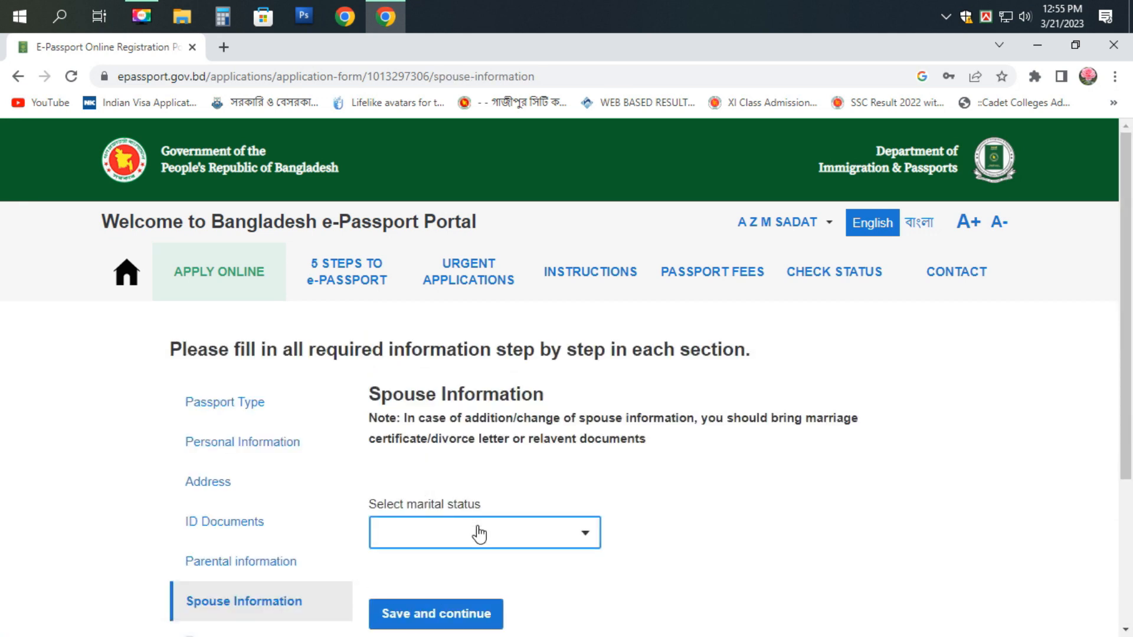
# - Set marital status to MARRIED and enter the spouse's name
pyautogui.click(478, 534)
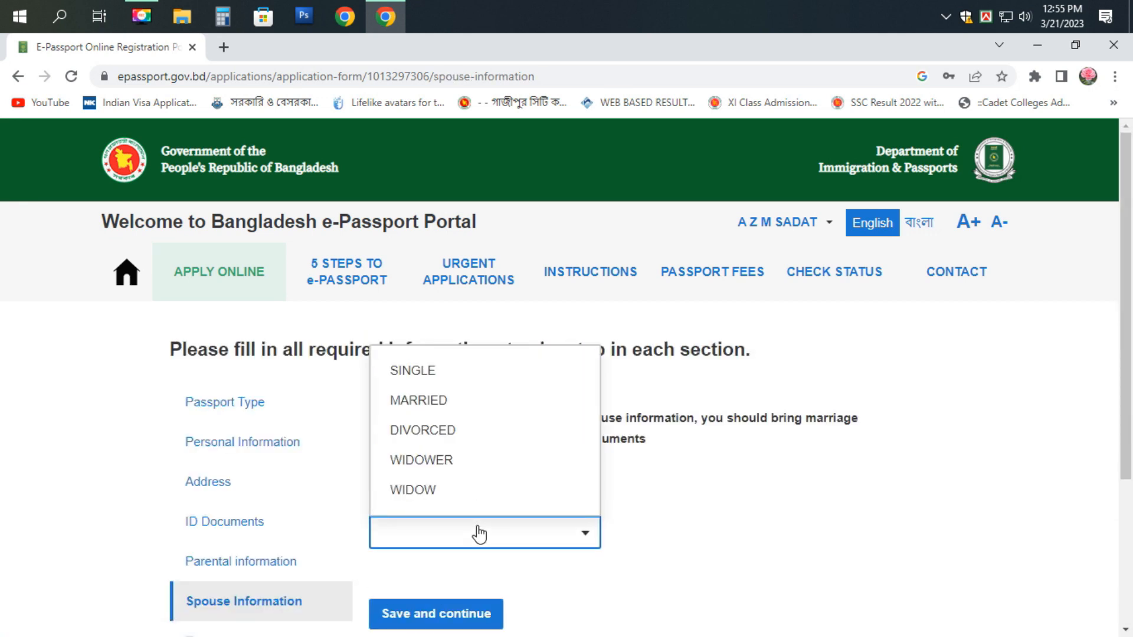
pyautogui.click(452, 400)
pyautogui.scroll(-3, 474, 448)
pyautogui.click(440, 494)
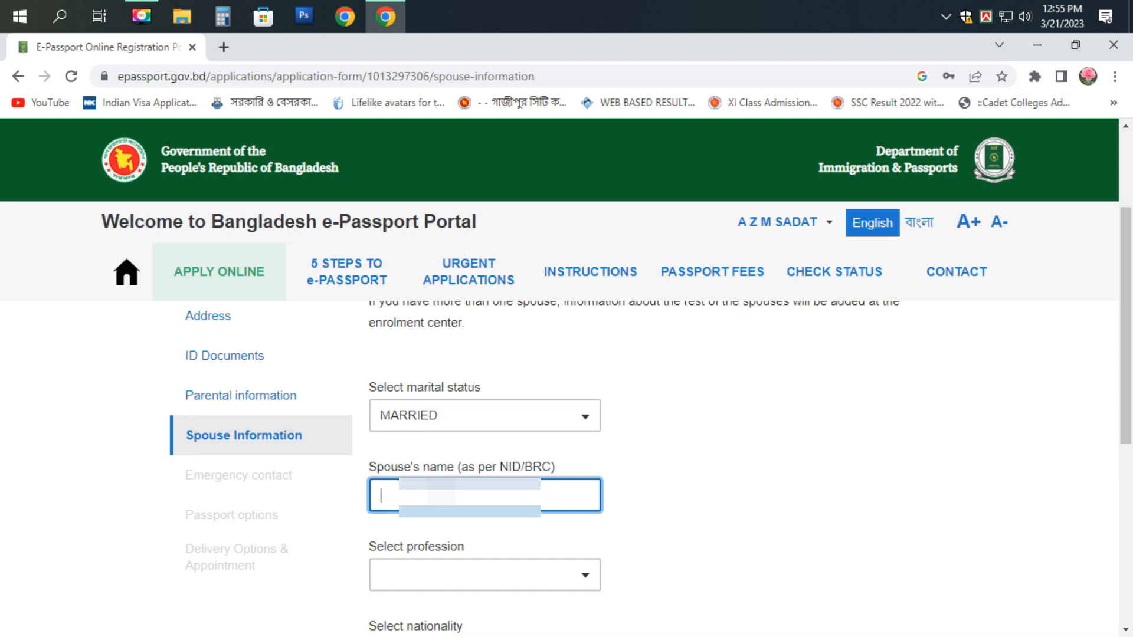
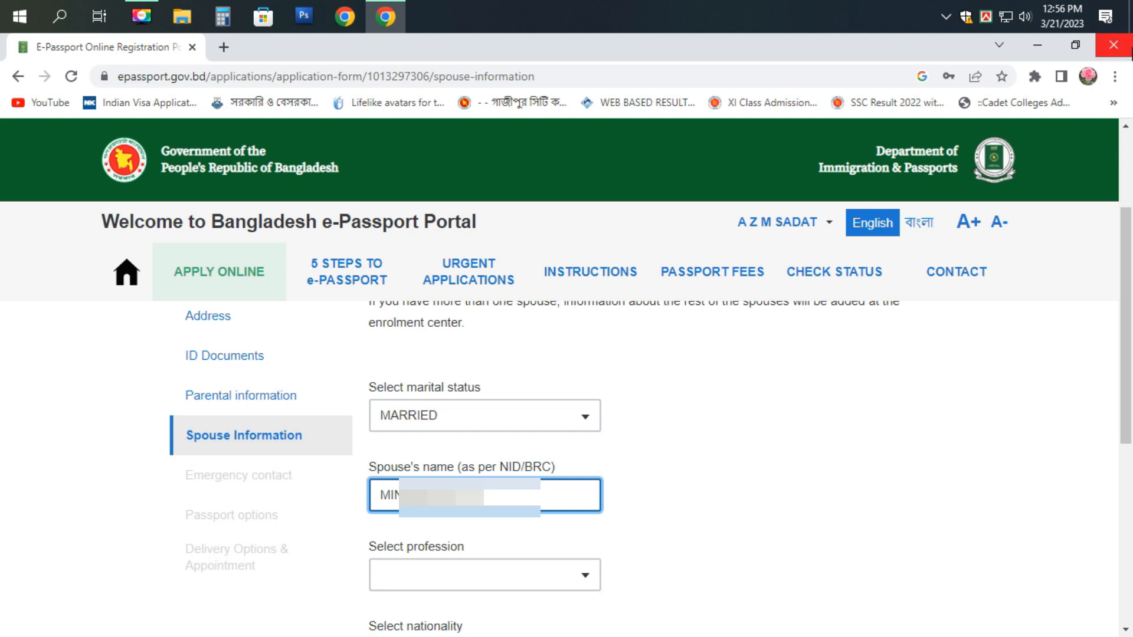
# - Set the spouse's profession to GOVERNMENT SERVICE and nationality to BANGLADESHI
pyautogui.click(441, 570)
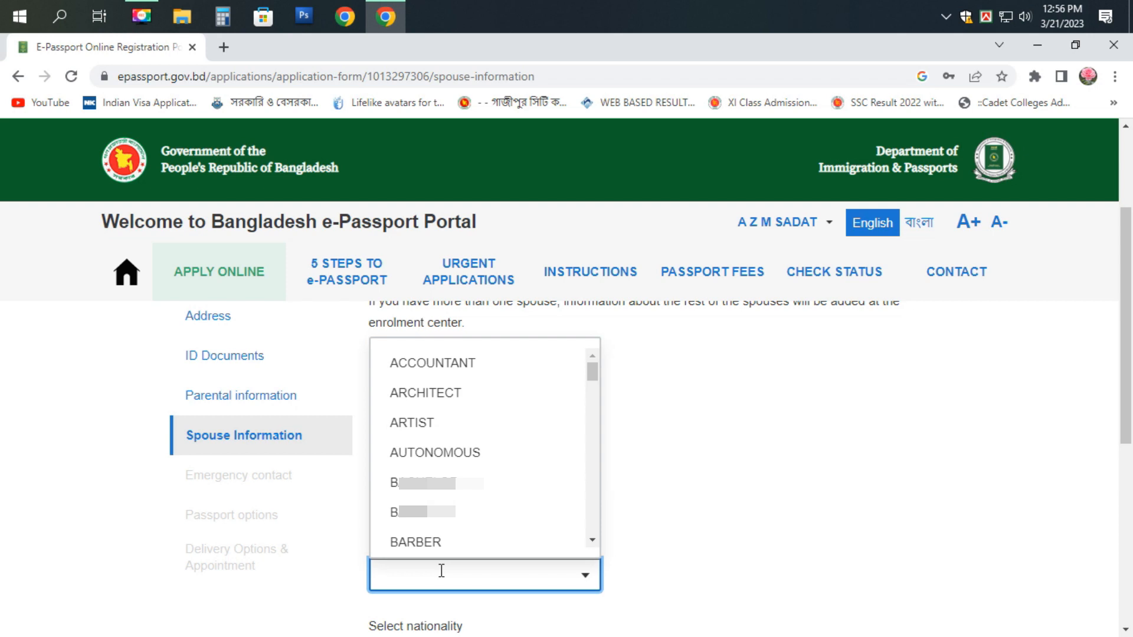
pyautogui.write('go')
pyautogui.click(435, 534)
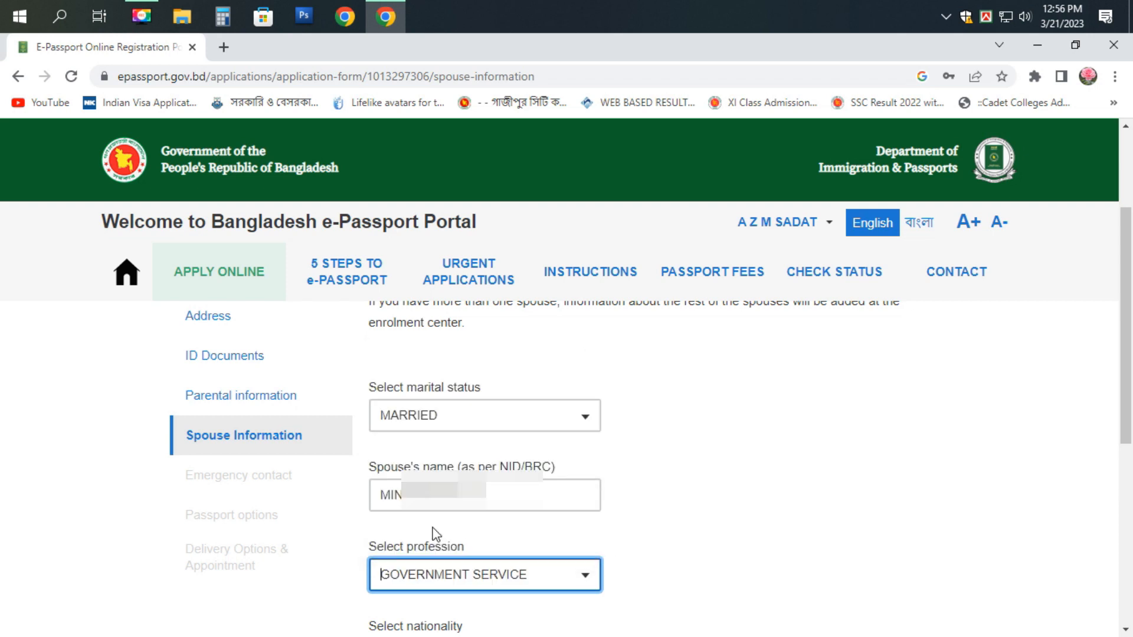
pyautogui.scroll(-3, 696, 511)
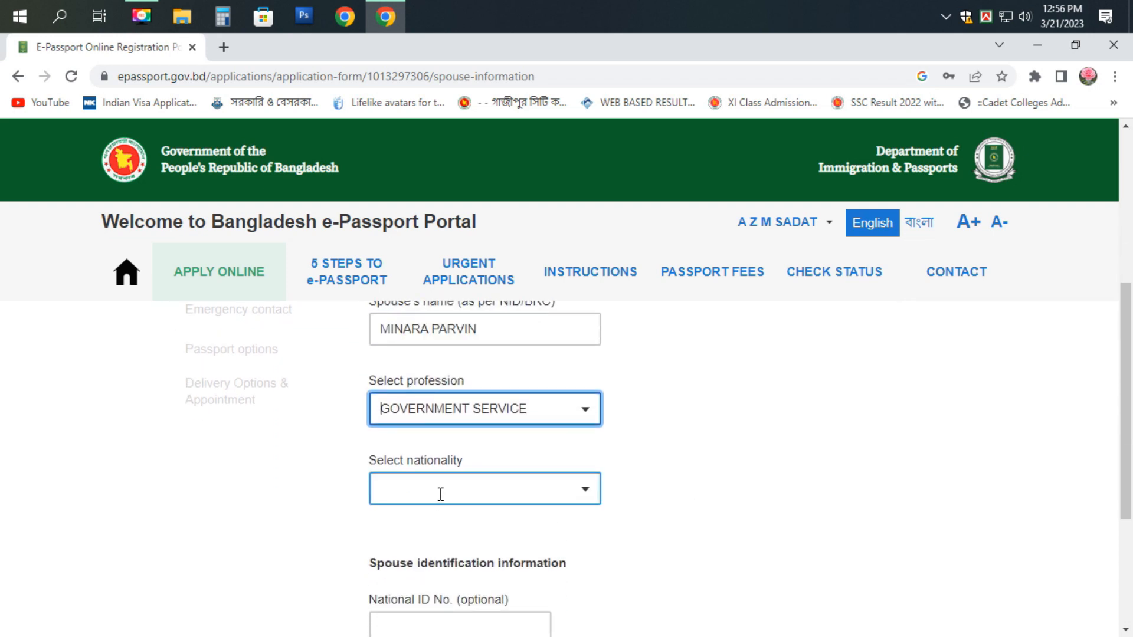
pyautogui.click(440, 495)
pyautogui.write('BA')
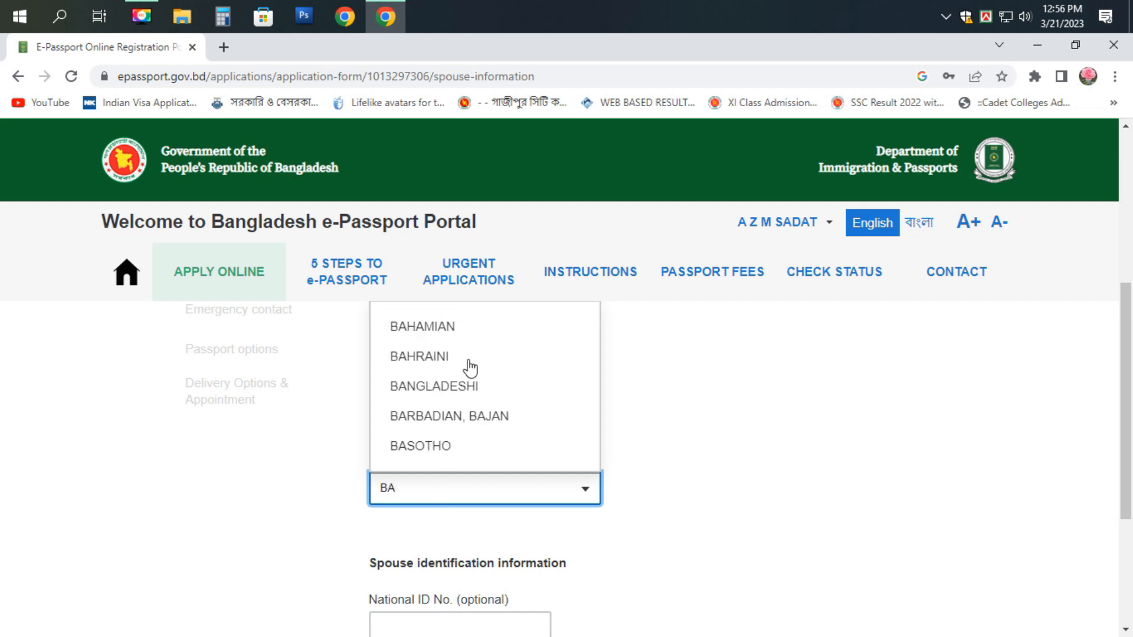
pyautogui.click(466, 386)
# - Enter the spouse's National ID number and save the spouse information
pyautogui.scroll(-3, 479, 476)
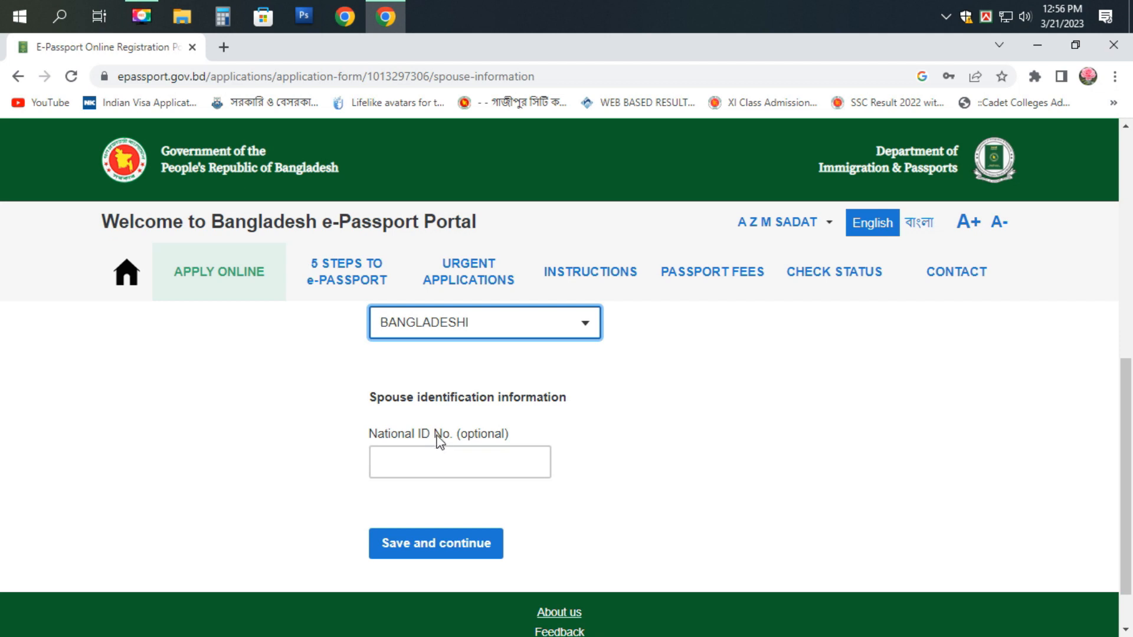
pyautogui.click(430, 455)
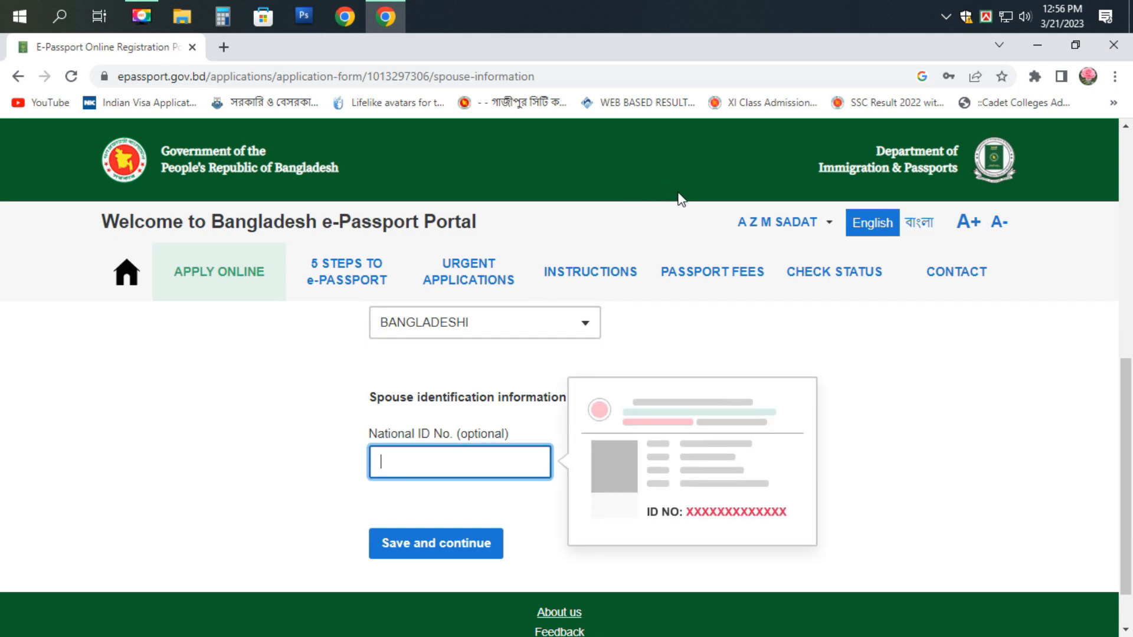
pyautogui.write('891')
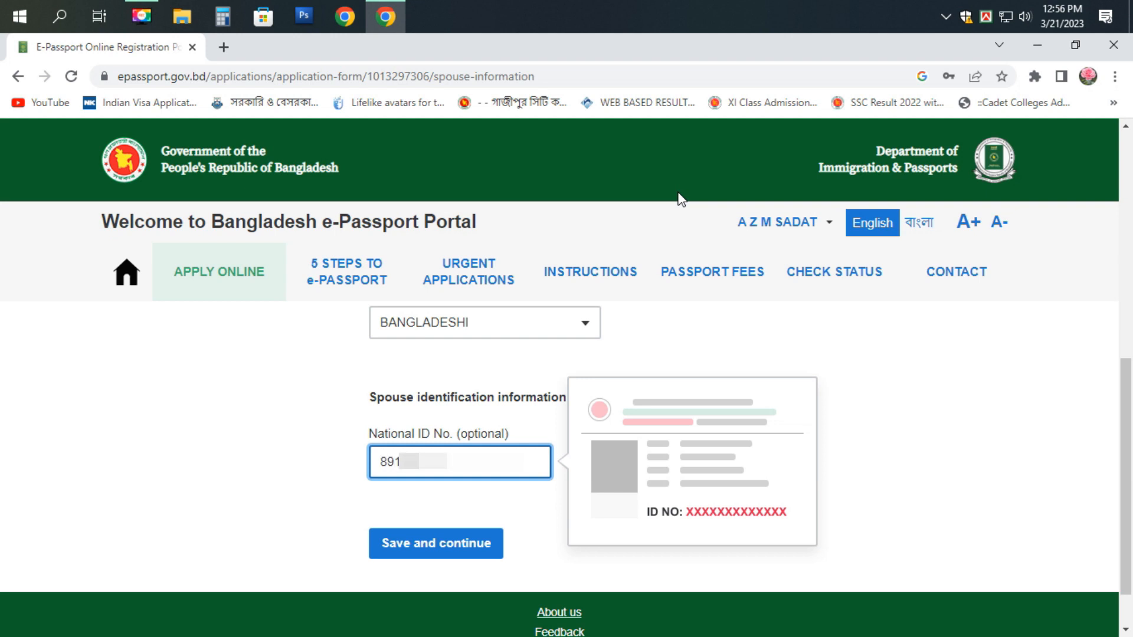
pyautogui.write('••••••')
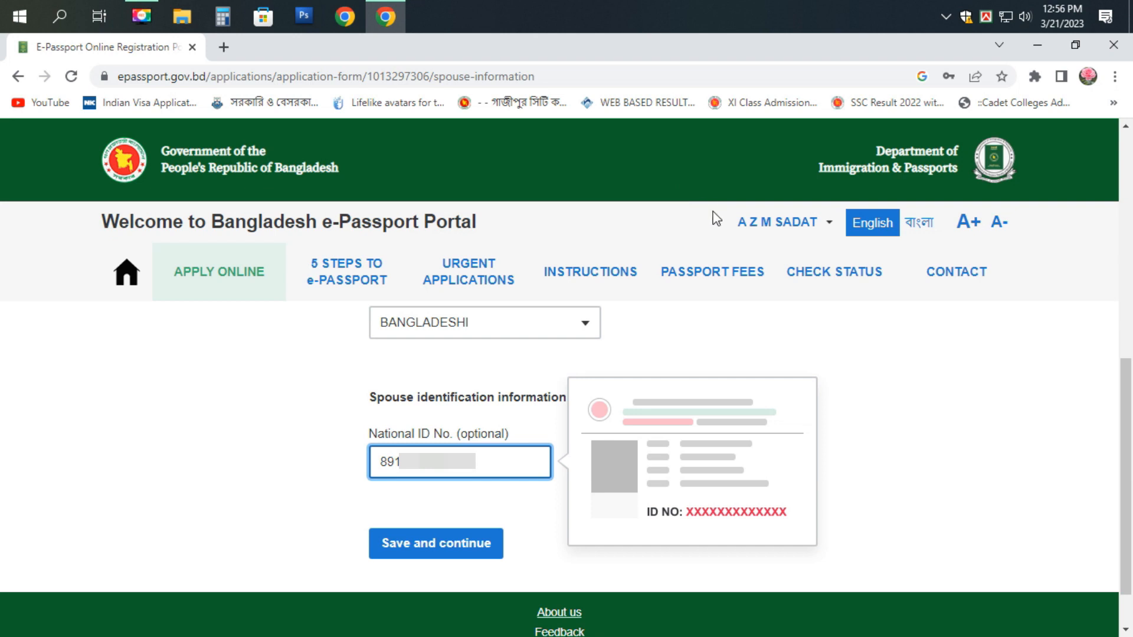
pyautogui.click(445, 545)
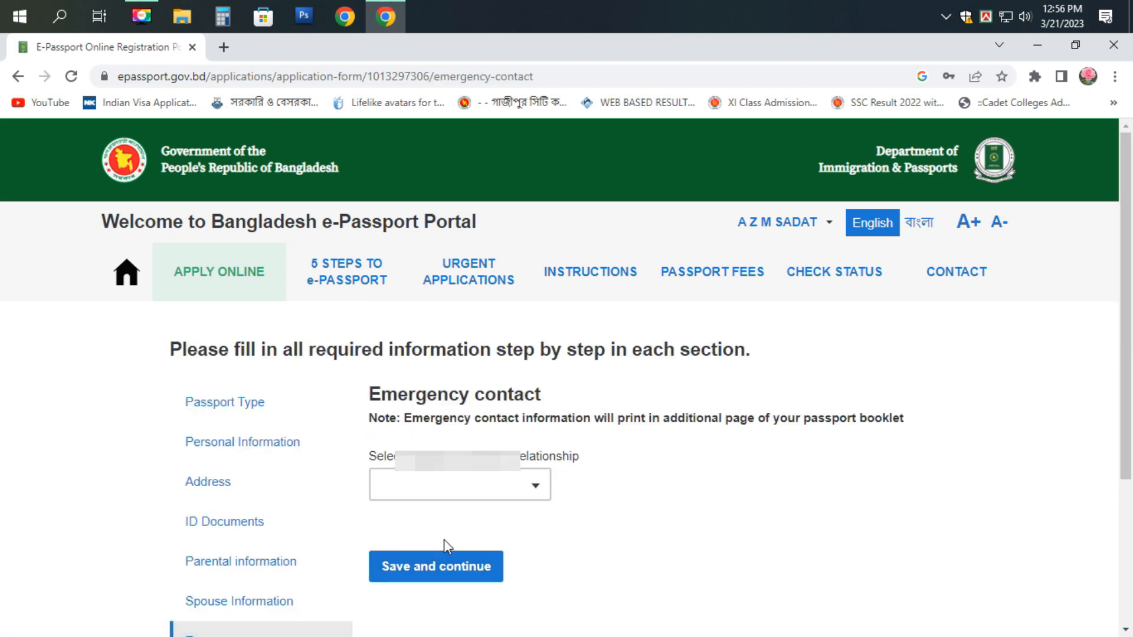
# - Set the emergency contact relationship to SPOUSE and the district to SHERPUR
pyautogui.click(484, 495)
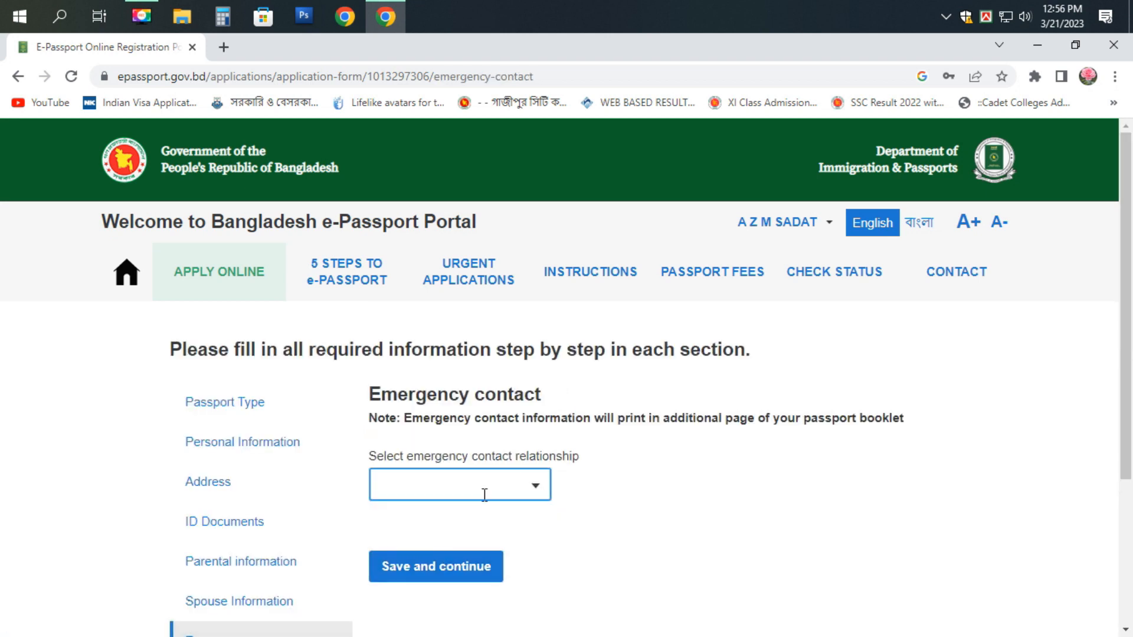
pyautogui.scroll(-1, 483, 494)
pyautogui.click(447, 403)
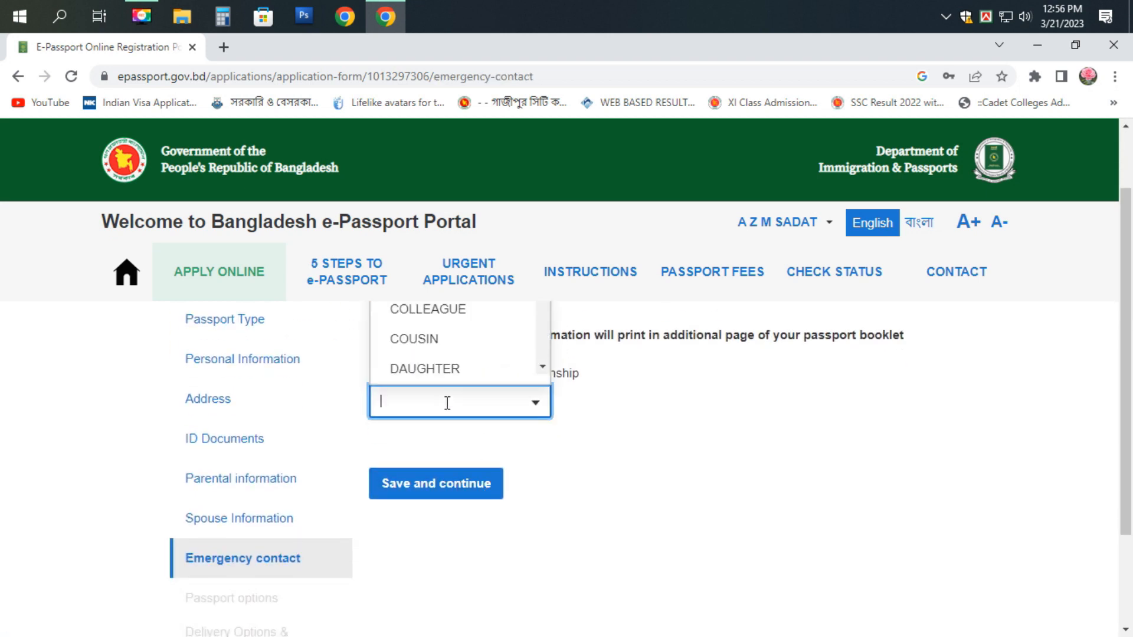
pyautogui.write('s')
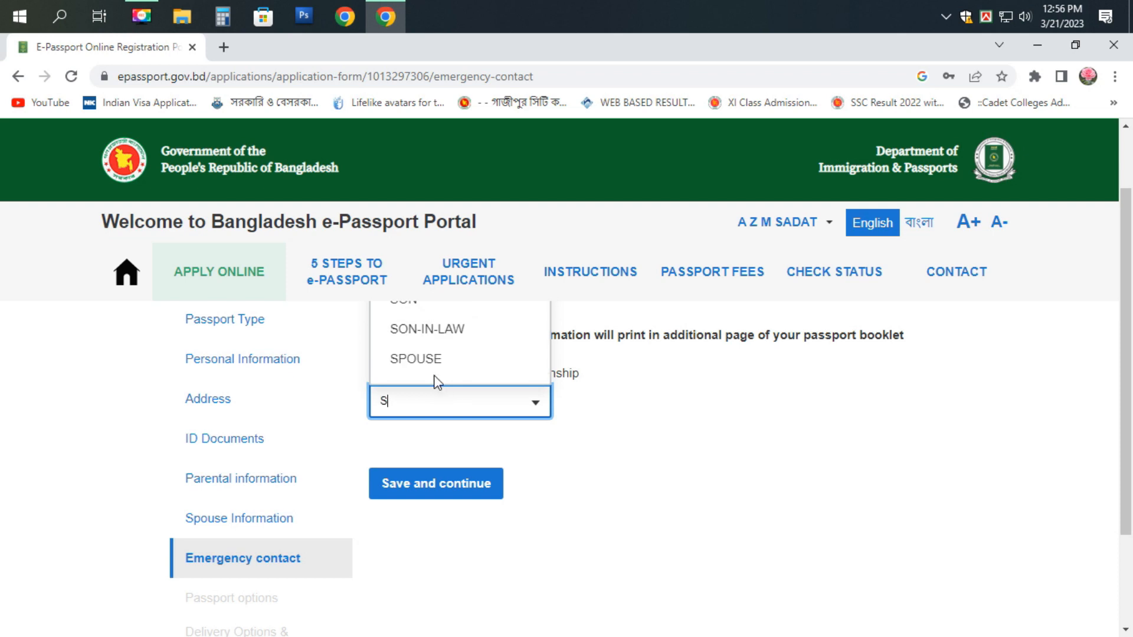
pyautogui.click(433, 360)
pyautogui.scroll(-2, 437, 507)
pyautogui.click(421, 542)
pyautogui.click(421, 542)
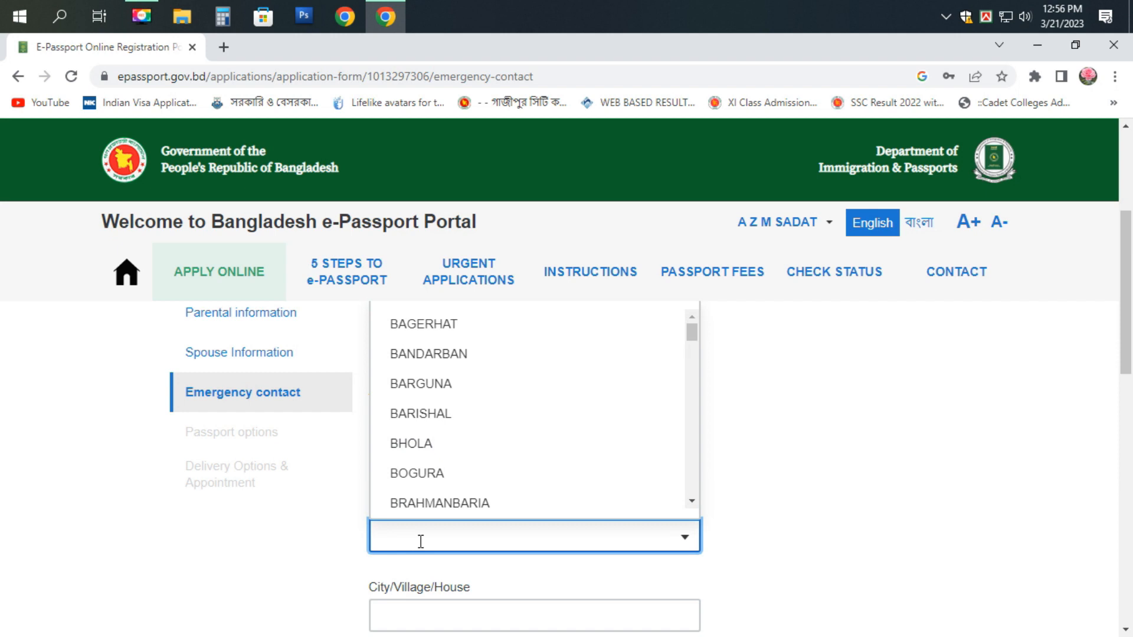
pyautogui.write('sh')
pyautogui.click(435, 499)
# - Enter the emergency contact's village and house address
pyautogui.scroll(-1, 434, 504)
pyautogui.click(432, 532)
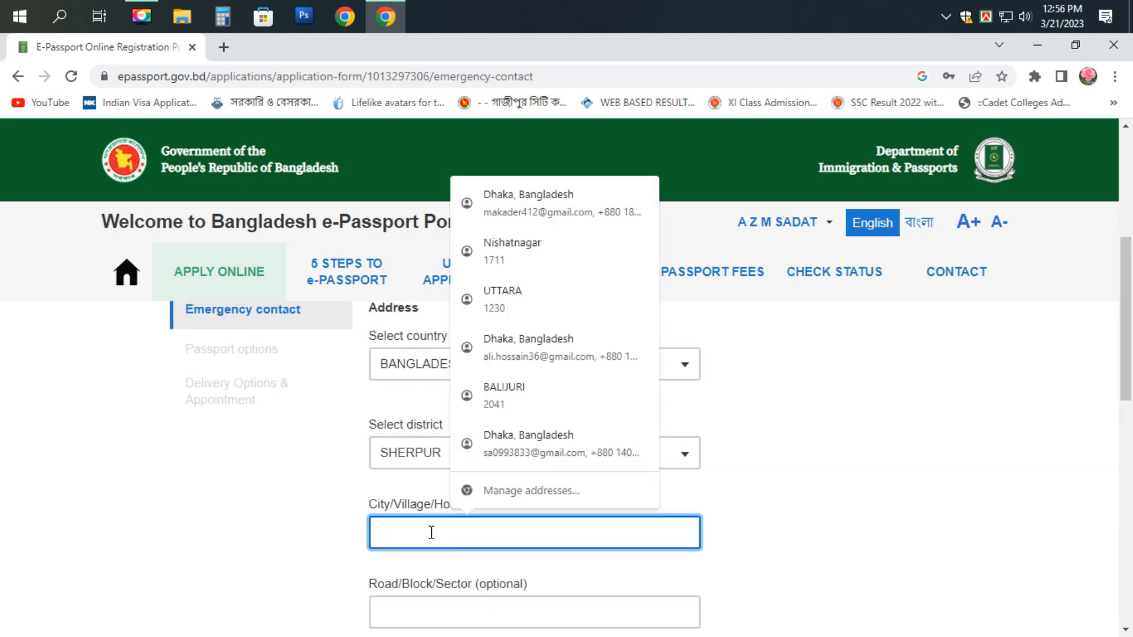
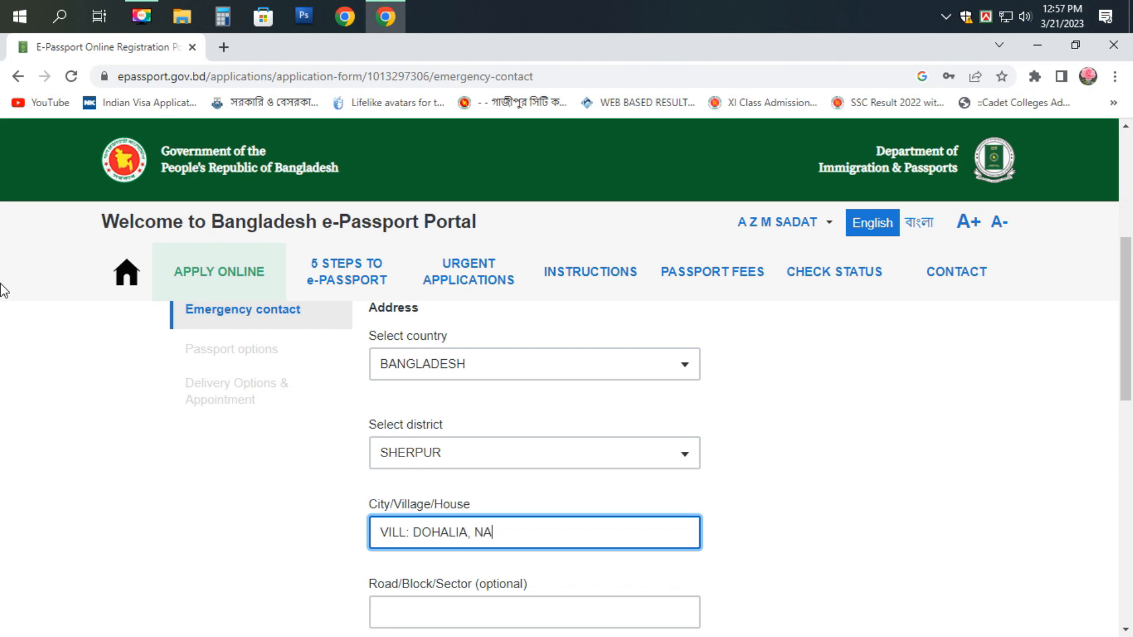
# - Choose the contact's post office (filtered by 'HAT') and NALITABARI as police station
pyautogui.scroll(-4, 566, 537)
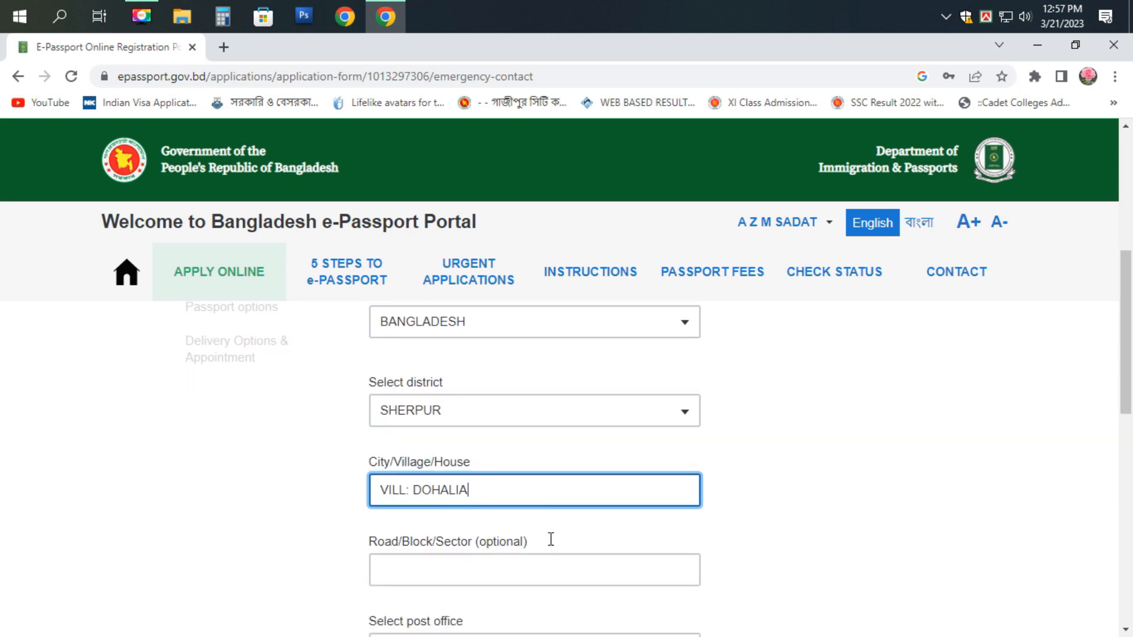
pyautogui.click(446, 445)
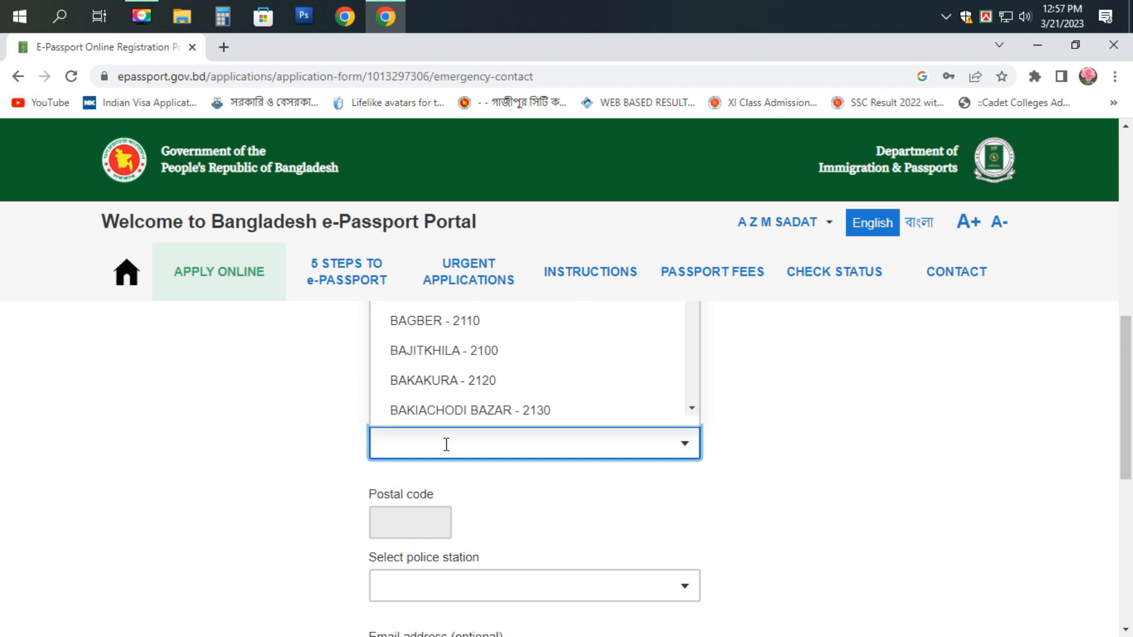
pyautogui.write('HAT')
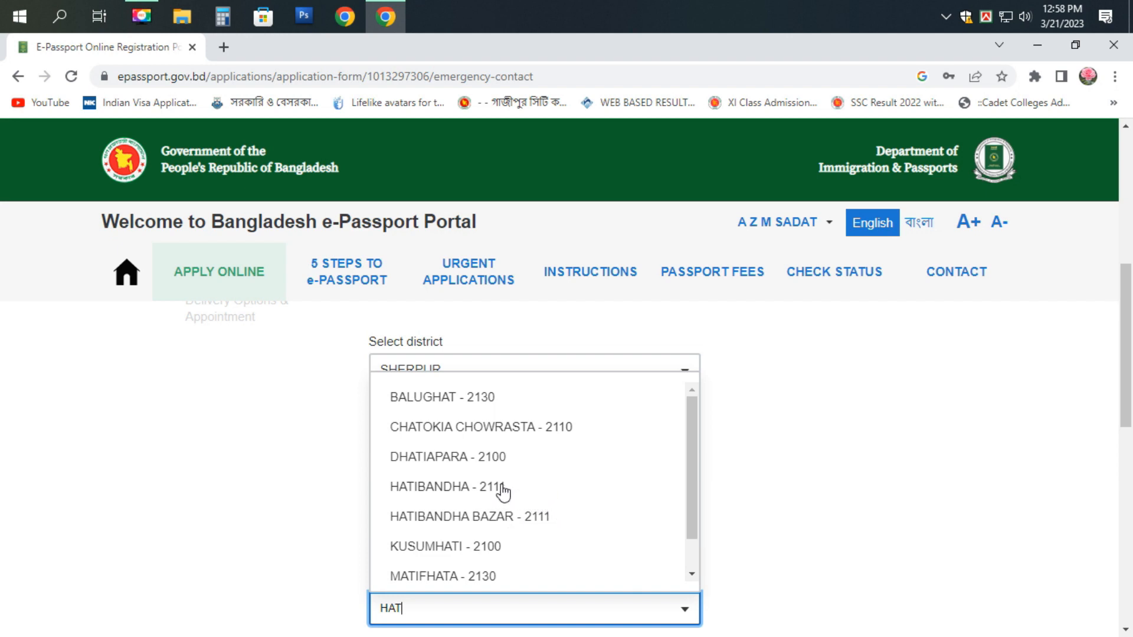
pyautogui.click(458, 489)
pyautogui.scroll(-4, 494, 500)
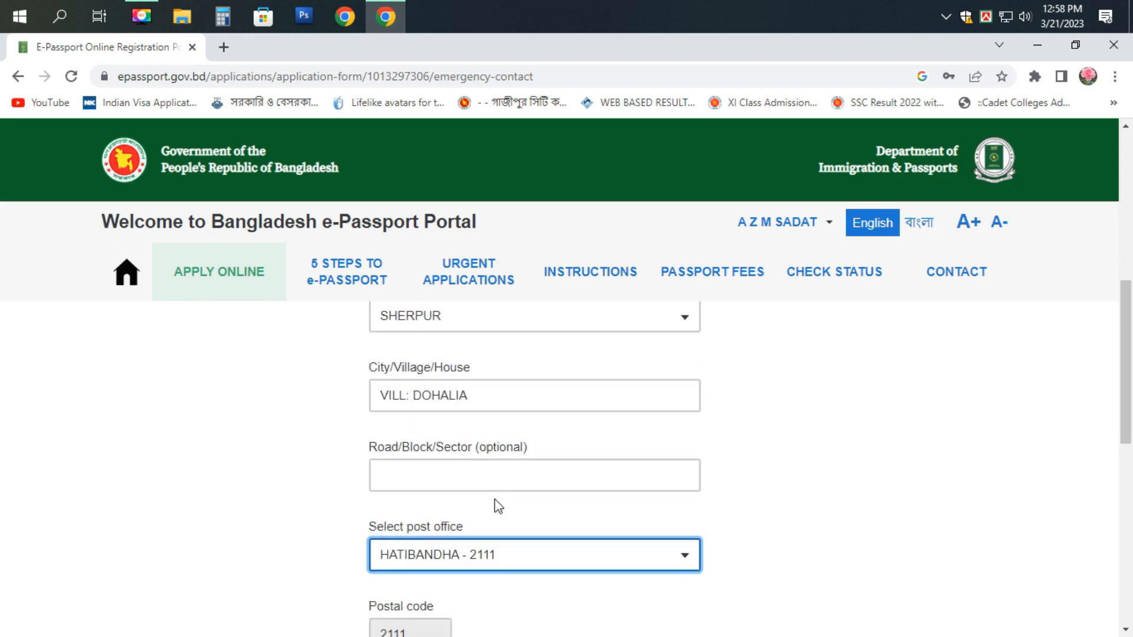
pyautogui.click(444, 511)
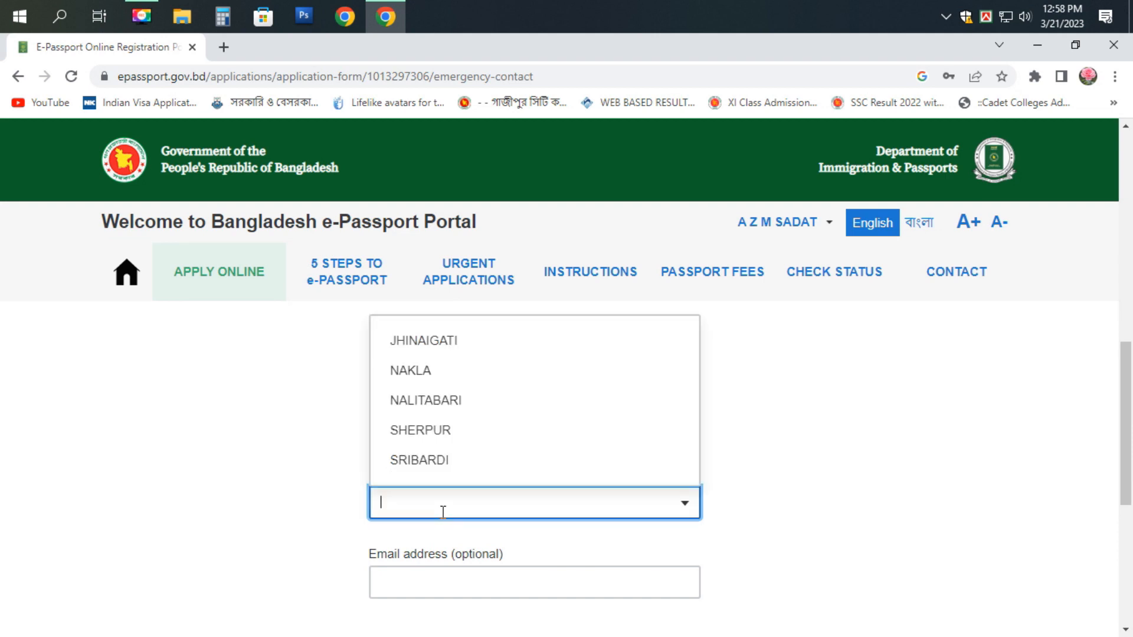
pyautogui.click(426, 404)
pyautogui.scroll(-3, 524, 561)
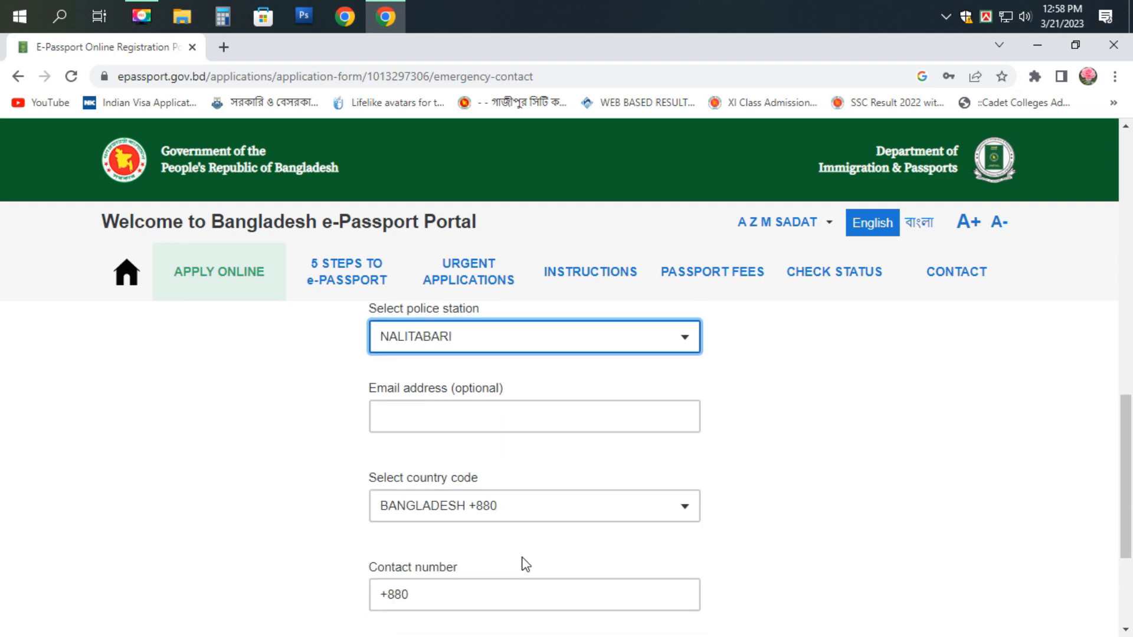
# - Enter the emergency contact's phone number and save the emergency contact
pyautogui.click(425, 599)
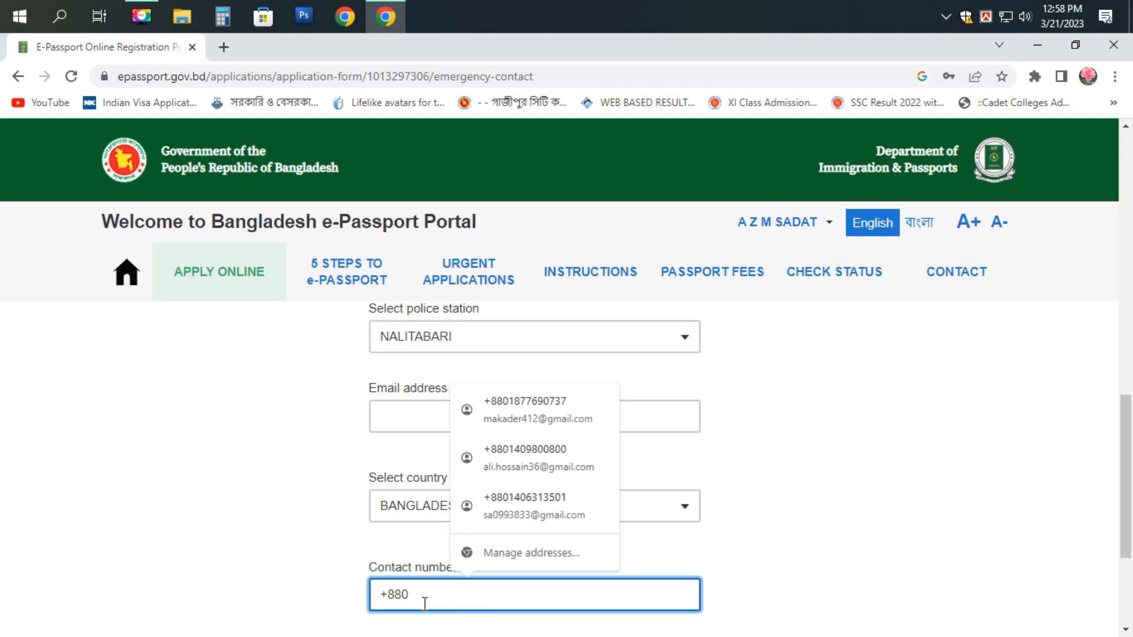
pyautogui.write('171')
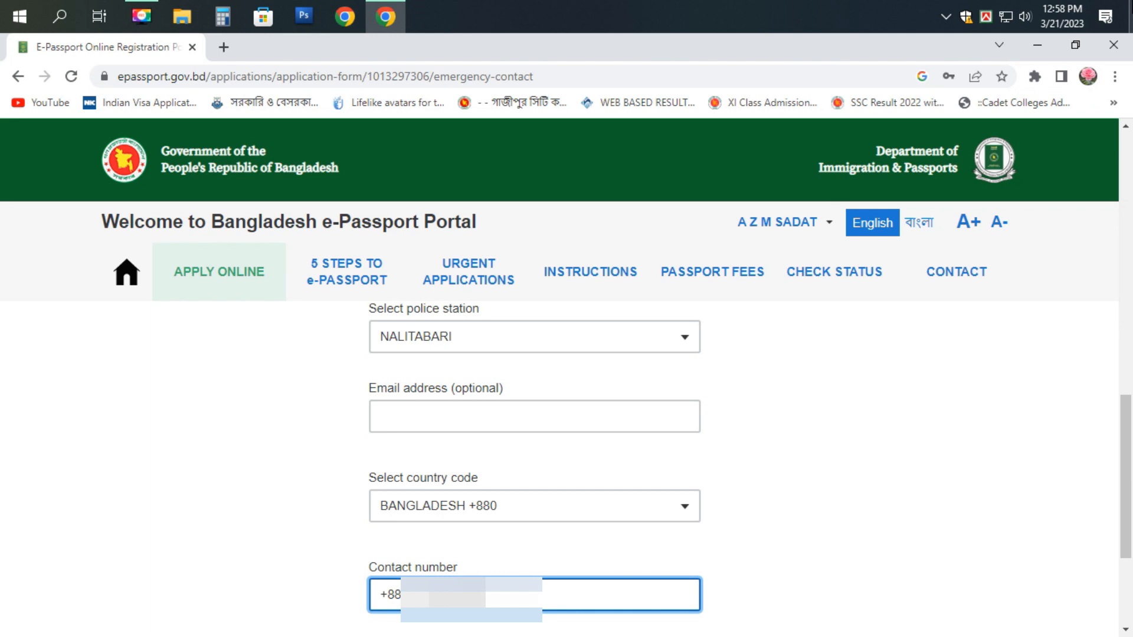
pyautogui.scroll(-3, 855, 455)
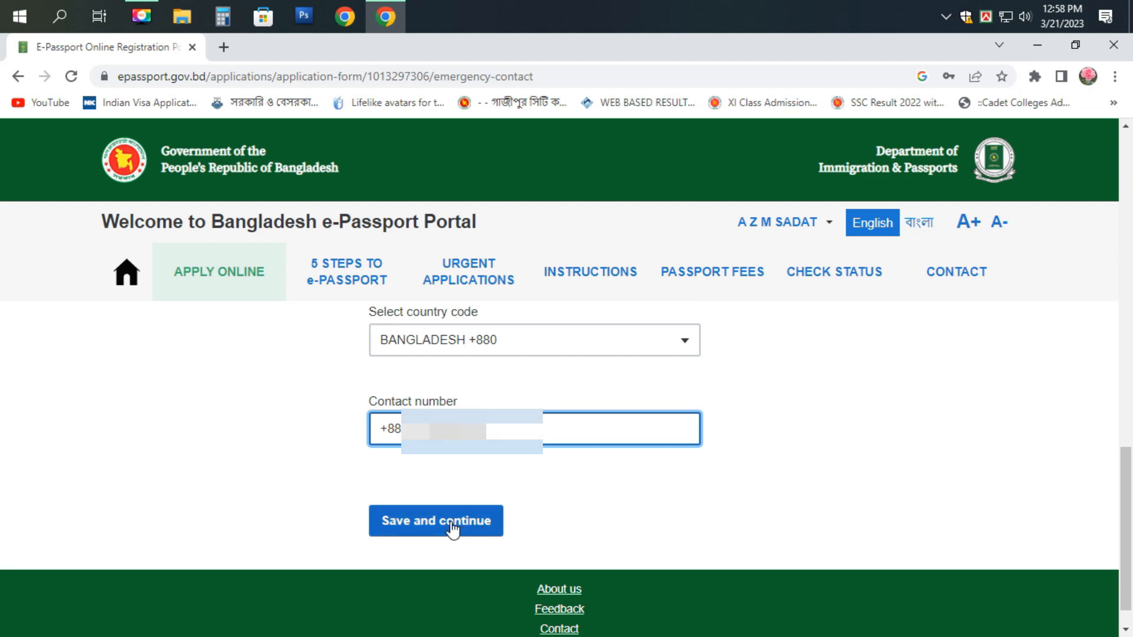
pyautogui.click(452, 530)
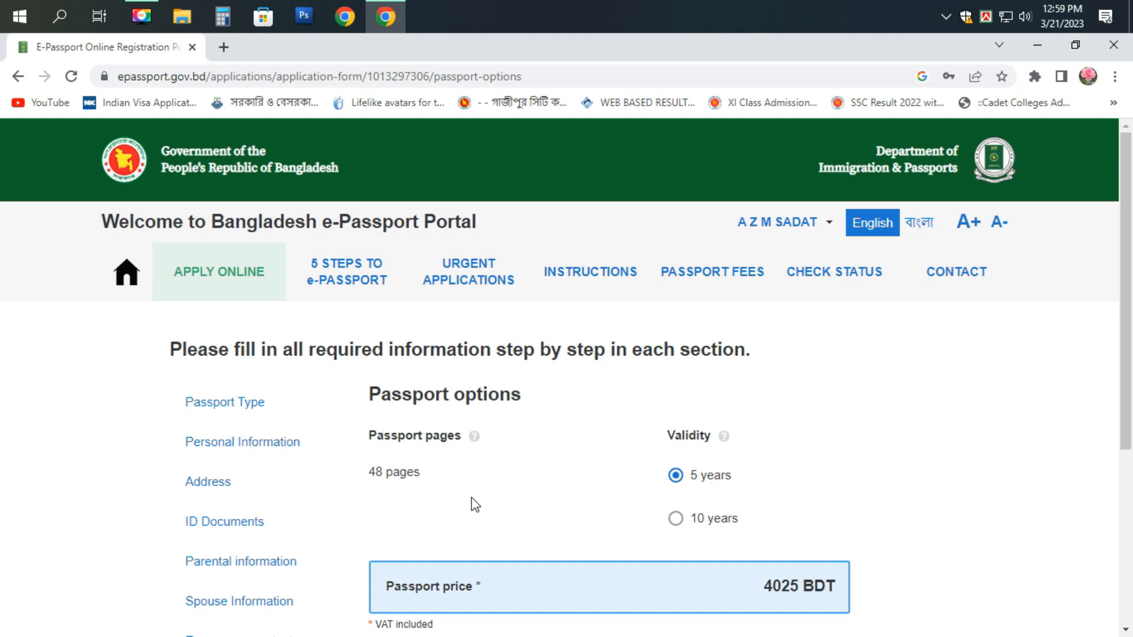
# - Choose 10-year validity for the 48-page passport and save the passport options
pyautogui.click(676, 520)
pyautogui.scroll(-2, 535, 473)
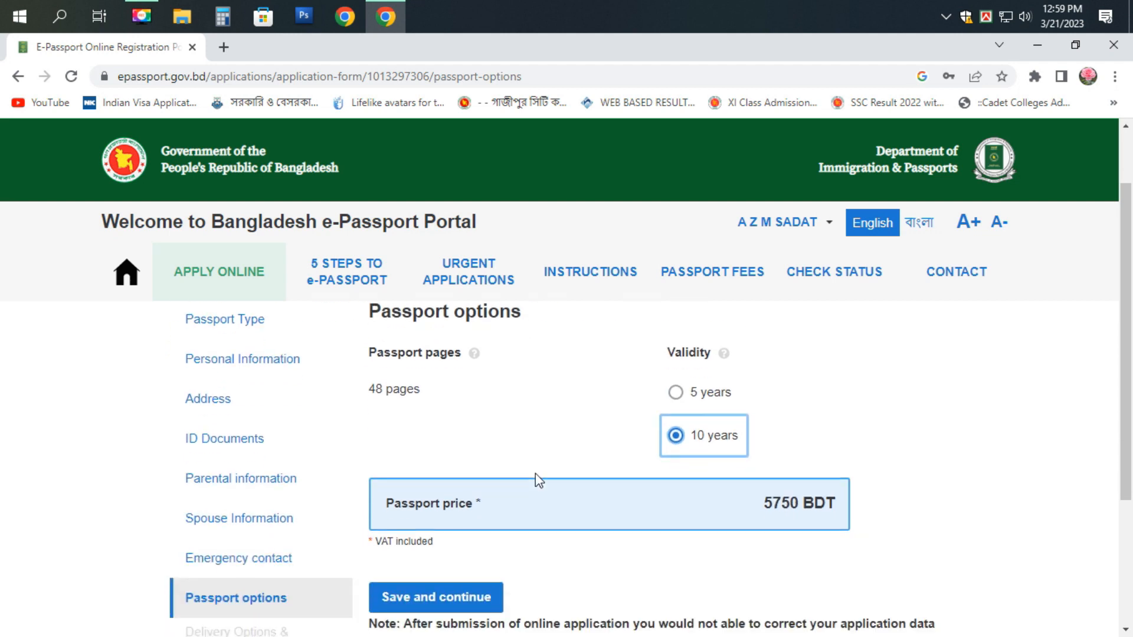
pyautogui.scroll(-1, 536, 473)
pyautogui.scroll(-2, 548, 454)
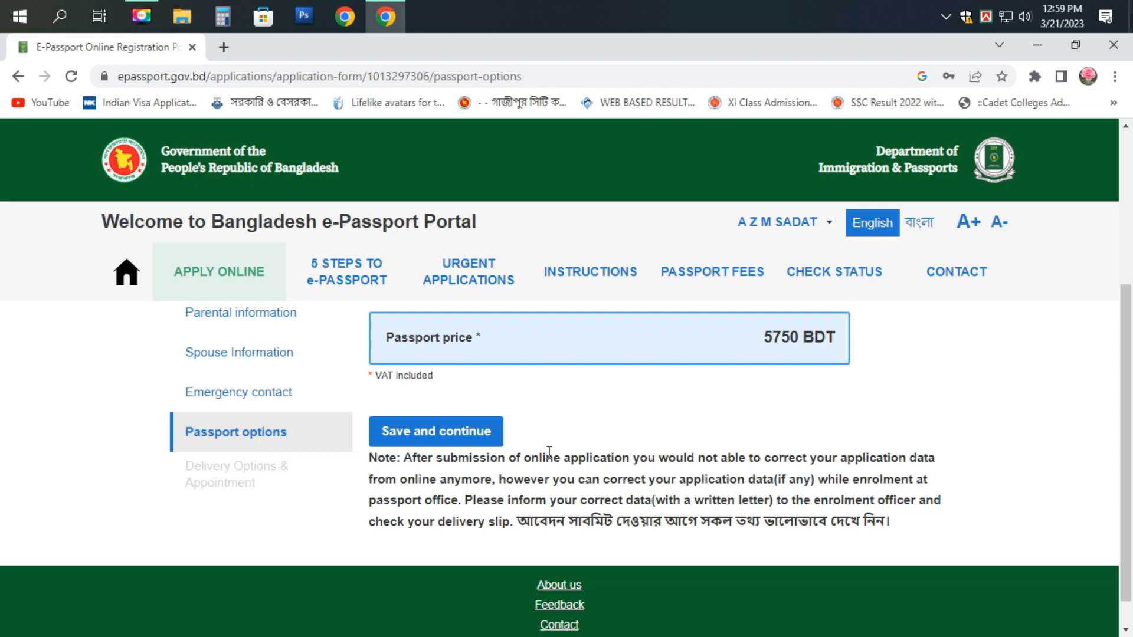
pyautogui.click(460, 439)
# - Compare Express delivery, then keep Regular delivery at 5750 BDT
pyautogui.scroll(-3, 584, 466)
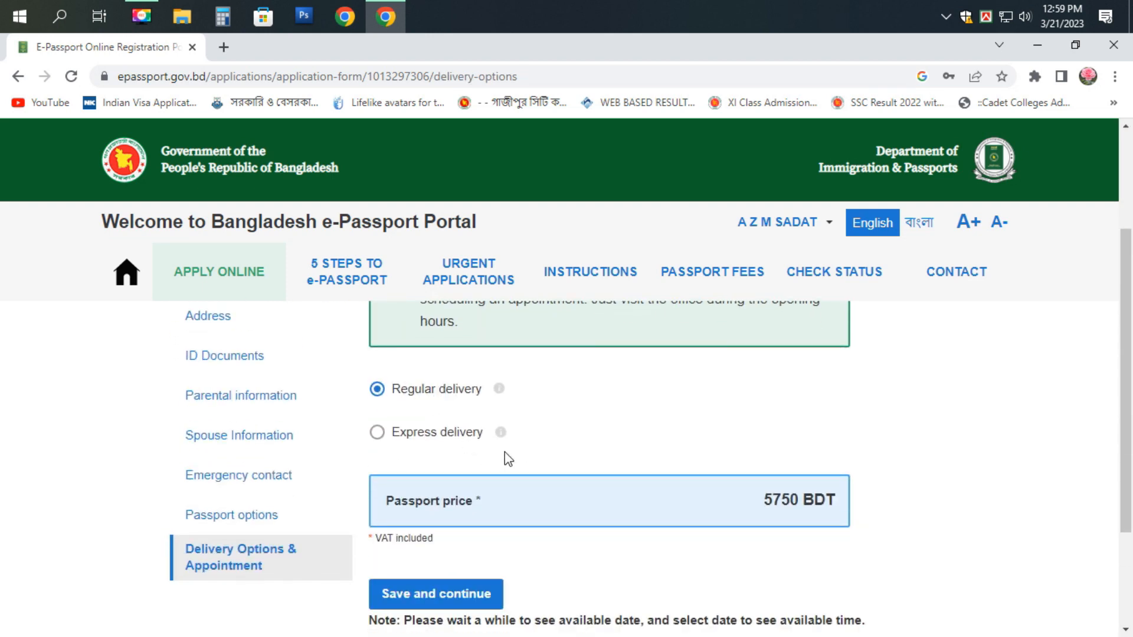
pyautogui.scroll(-1, 504, 454)
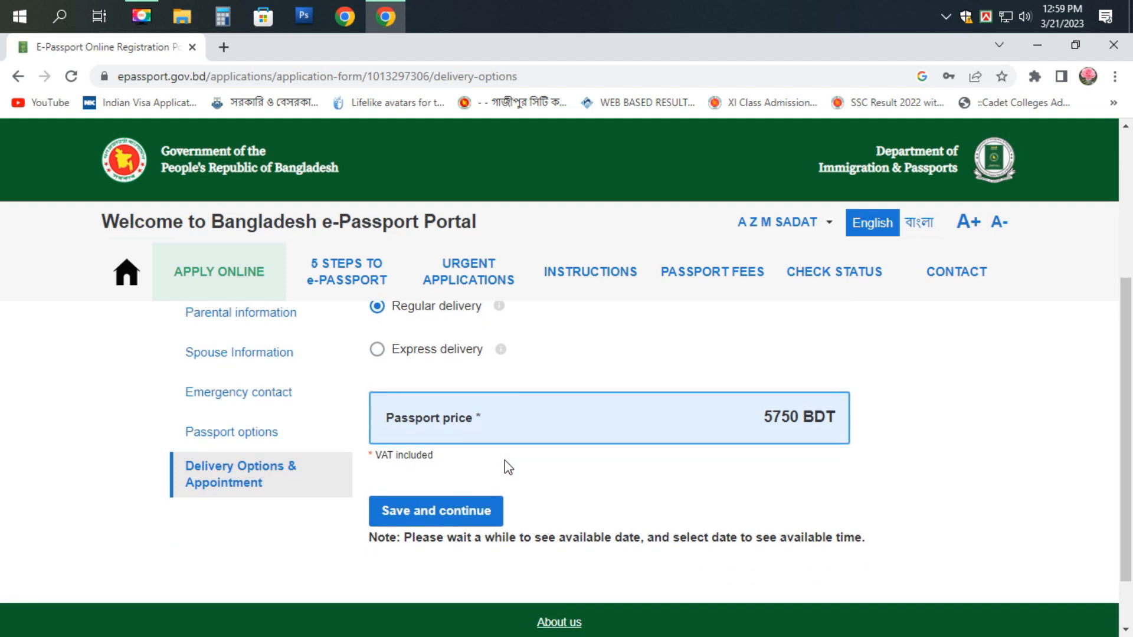
pyautogui.click(380, 354)
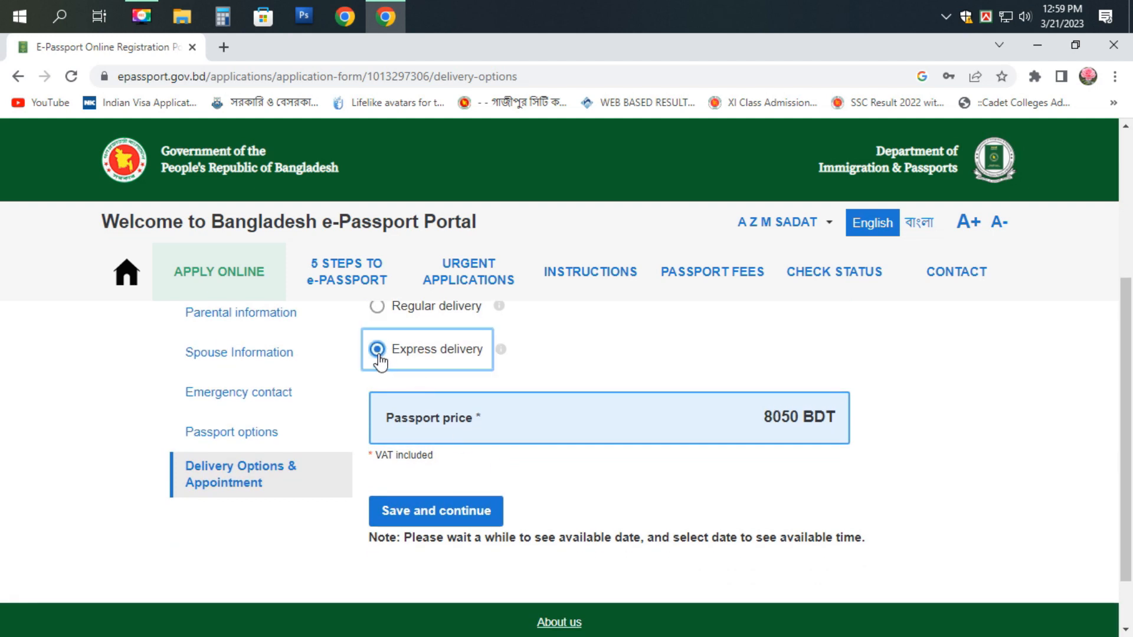
pyautogui.click(378, 310)
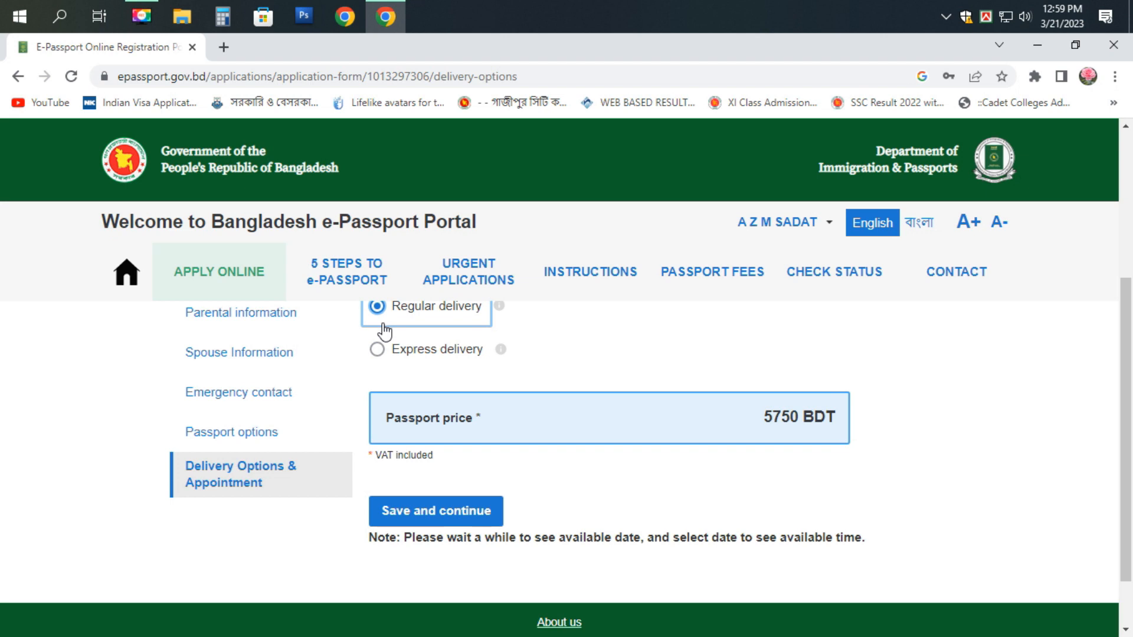
pyautogui.scroll(-1, 457, 471)
# - Save the delivery choice, review the overview, and confirm the data to proceed to payment
pyautogui.click(430, 441)
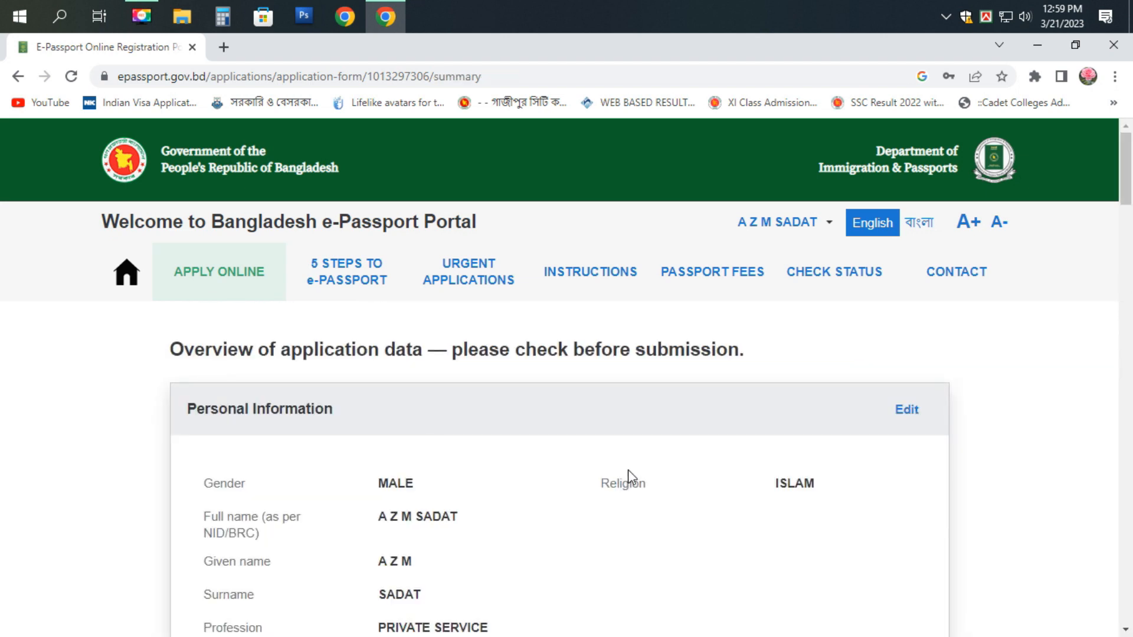
pyautogui.scroll(-8, 628, 470)
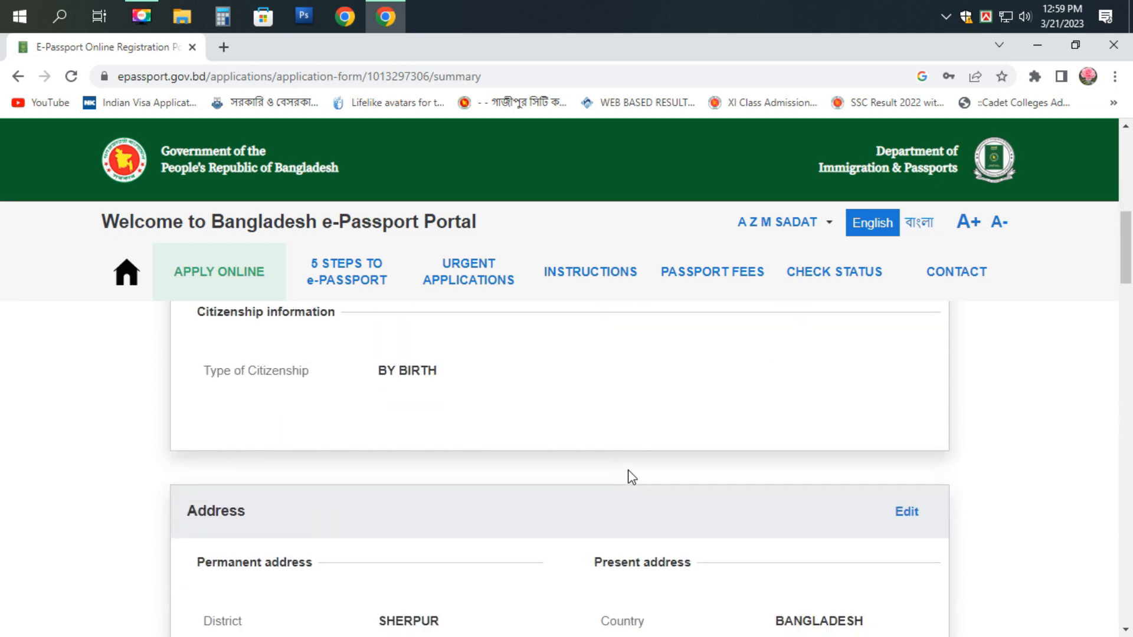
pyautogui.scroll(-4, 628, 471)
pyautogui.scroll(-6, 626, 471)
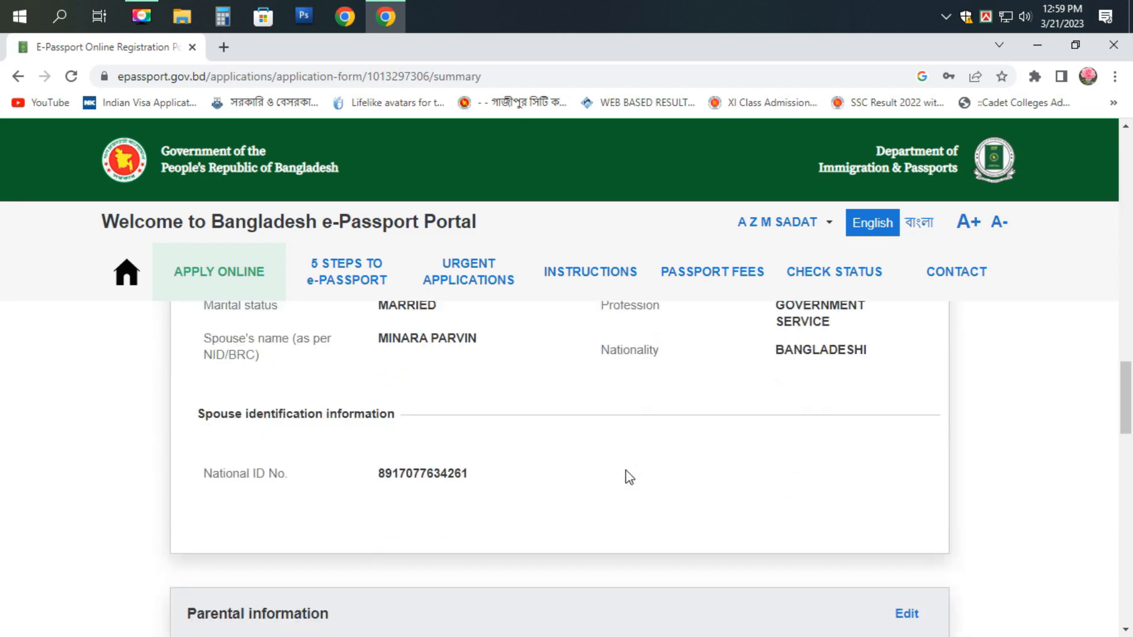
pyautogui.scroll(-10, 627, 473)
pyautogui.scroll(-1, 625, 470)
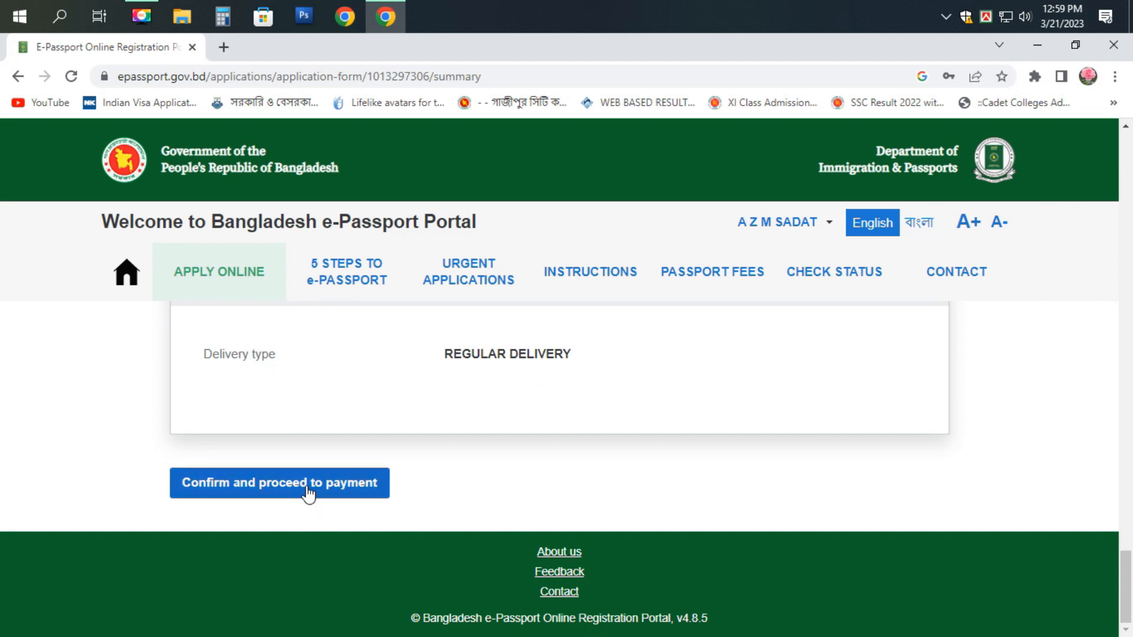
pyautogui.hotkey('ctrl', '-')
pyautogui.click(252, 570)
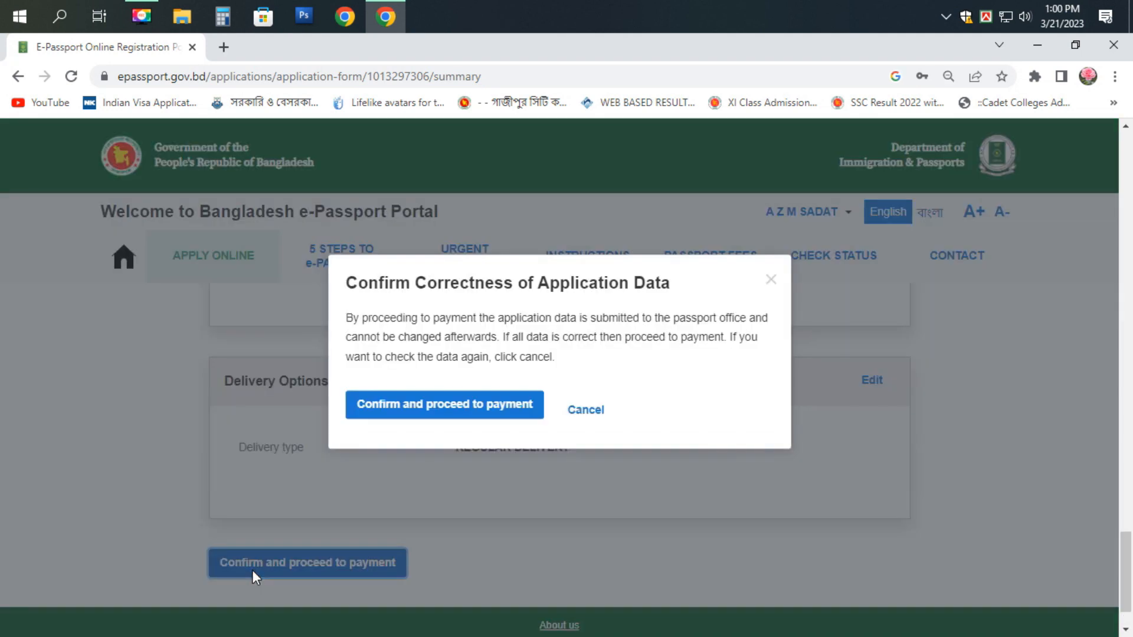
pyautogui.click(463, 401)
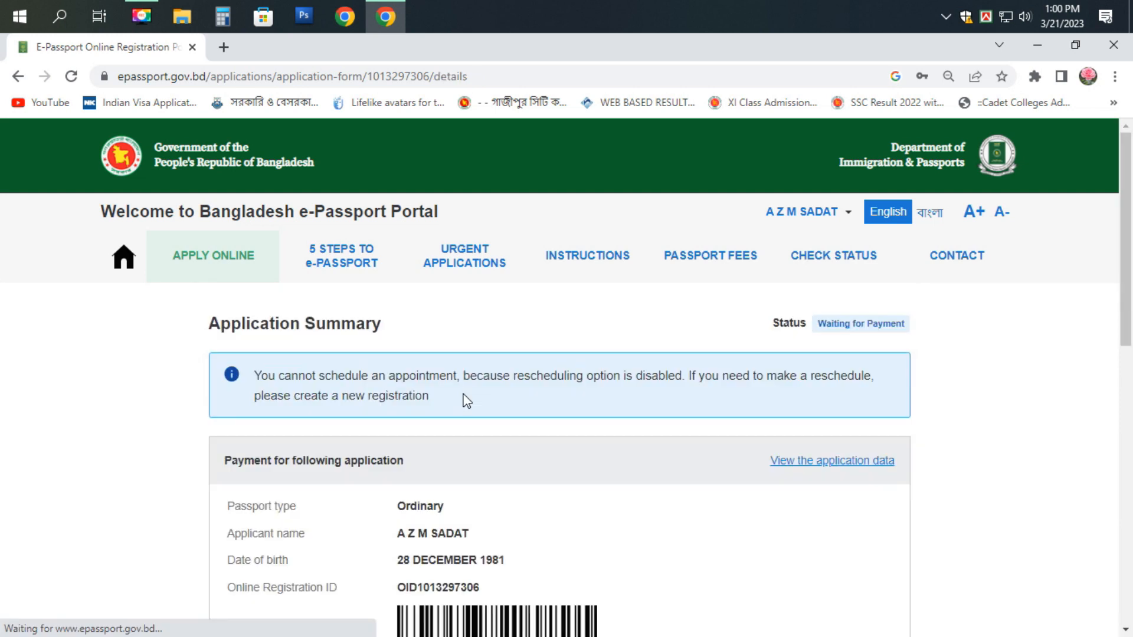
# - Select Offline payment for the 5750 BDT fee and continue
pyautogui.scroll(-6, 804, 536)
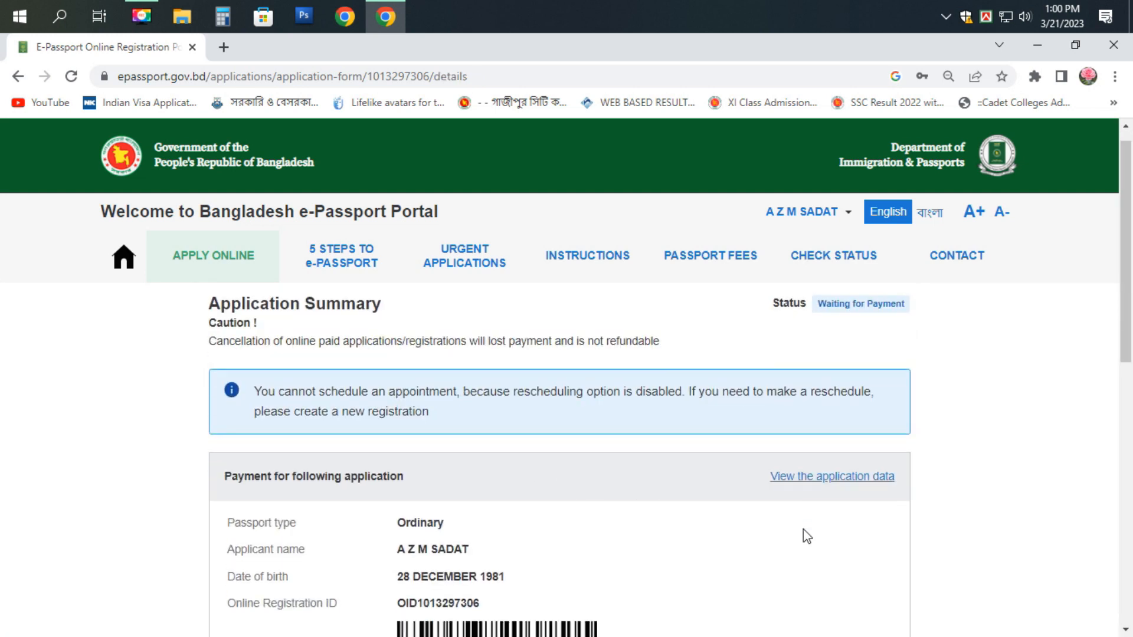
pyautogui.scroll(-2, 804, 536)
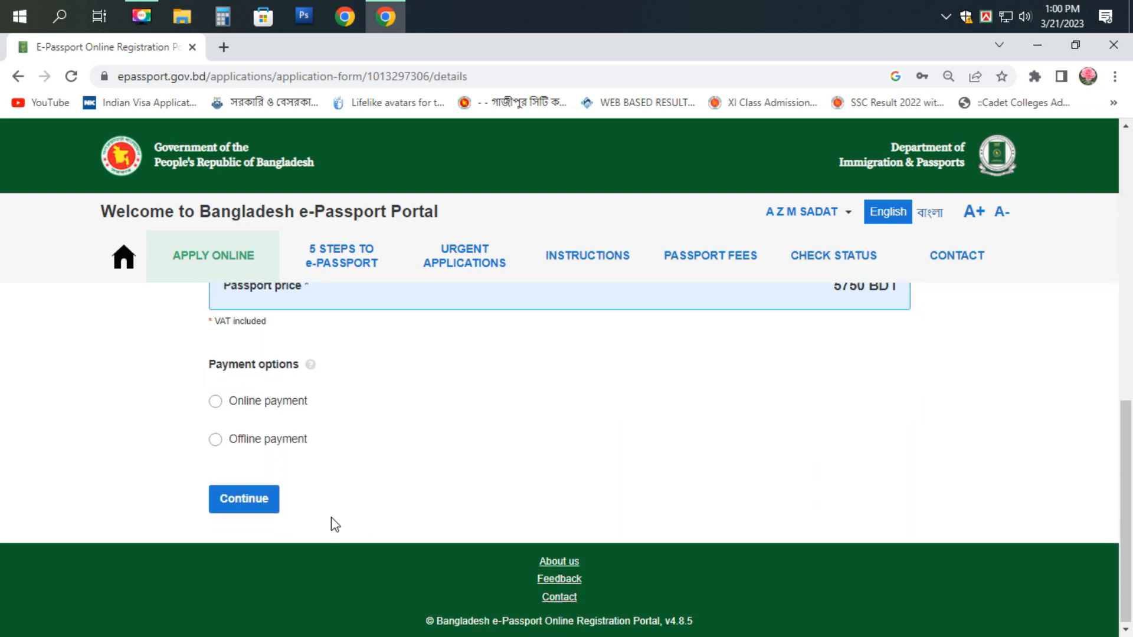
pyautogui.scroll(2, 331, 521)
pyautogui.click(214, 522)
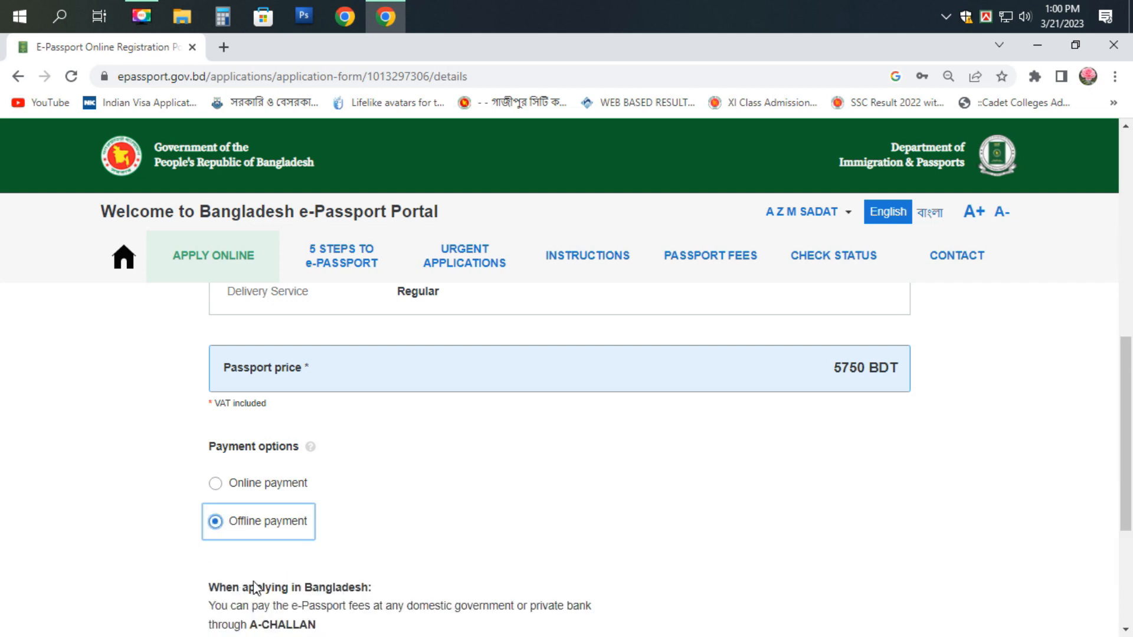
pyautogui.scroll(-2, 254, 586)
pyautogui.scroll(-3, 253, 587)
pyautogui.click(241, 502)
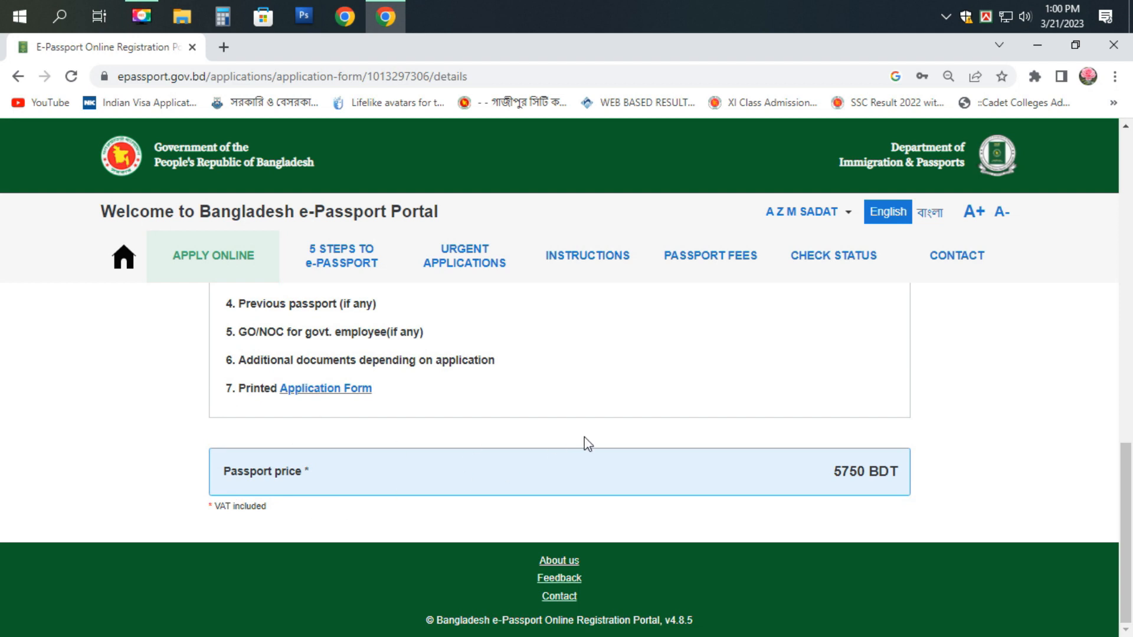
pyautogui.scroll(3, 584, 439)
pyautogui.scroll(10, 588, 444)
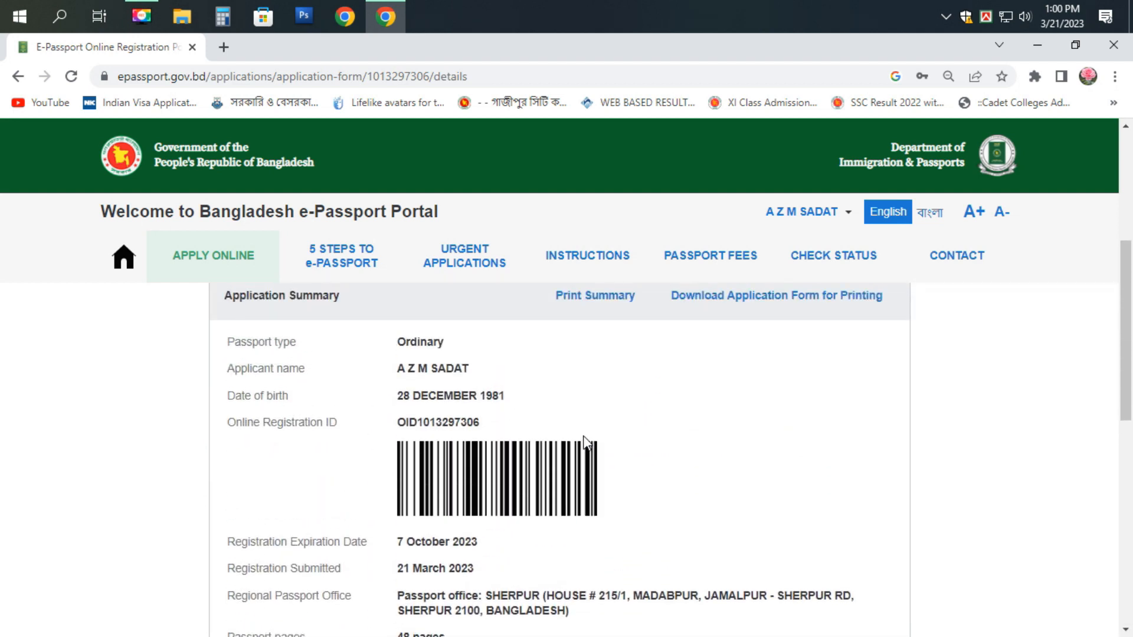
# - Save the Application Summary as a PDF on the Desktop, then download the printable application form
pyautogui.click(586, 468)
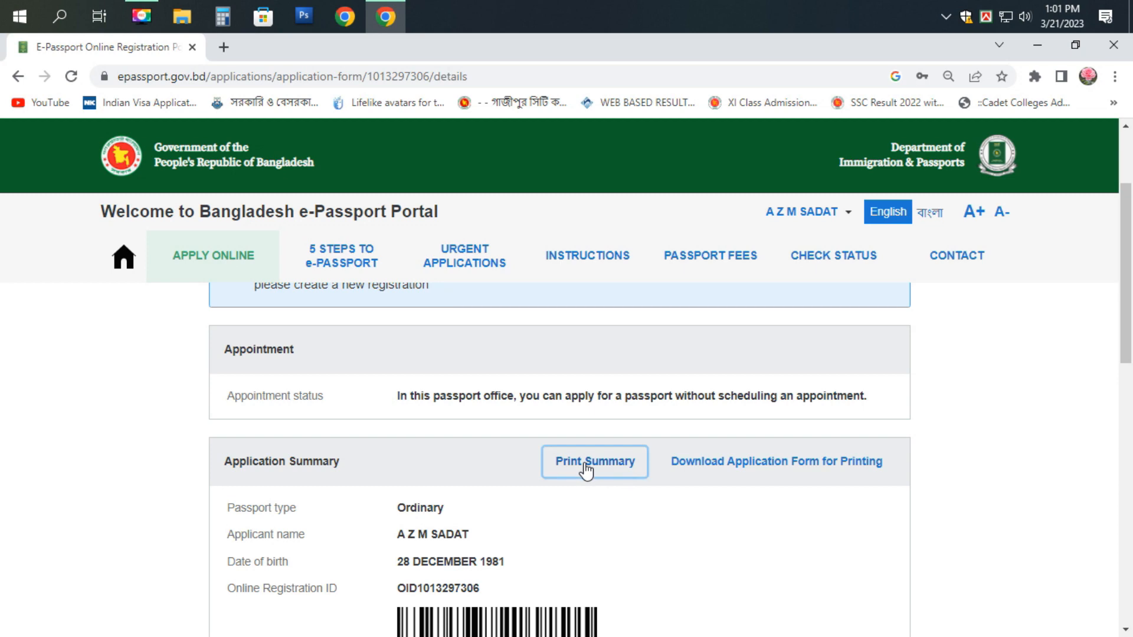
pyautogui.click(876, 159)
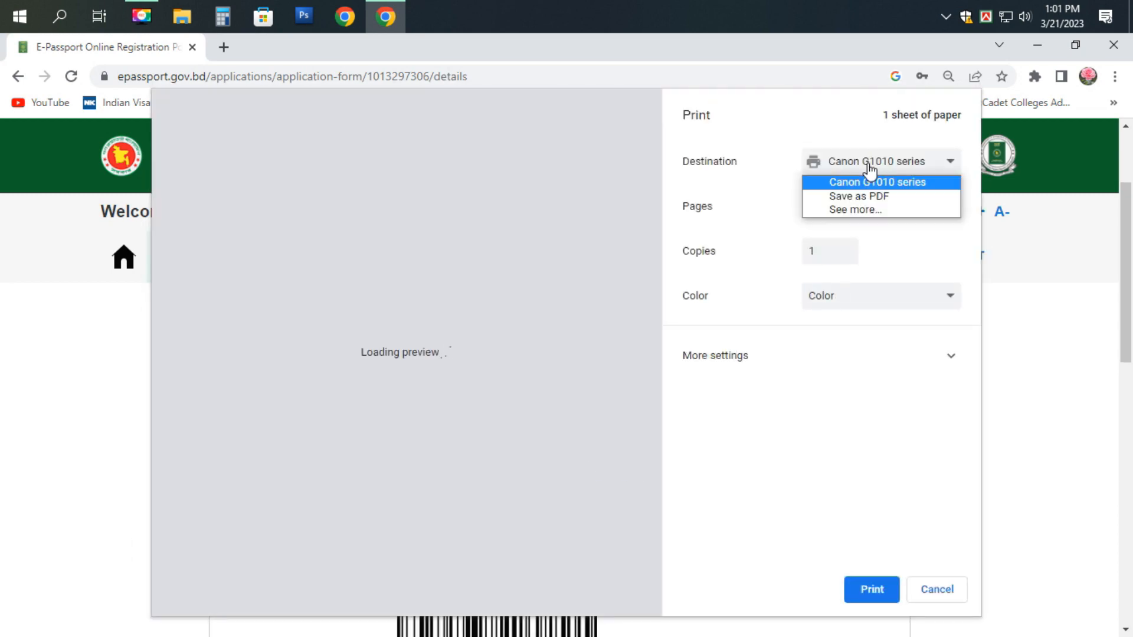
pyautogui.click(854, 197)
pyautogui.click(857, 592)
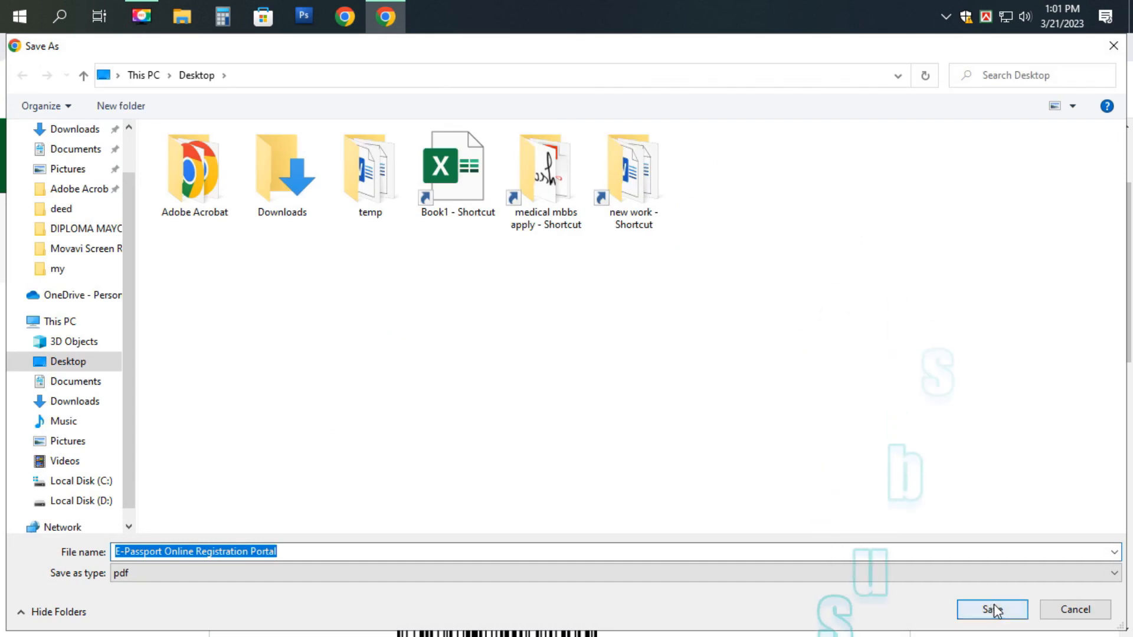
pyautogui.click(989, 611)
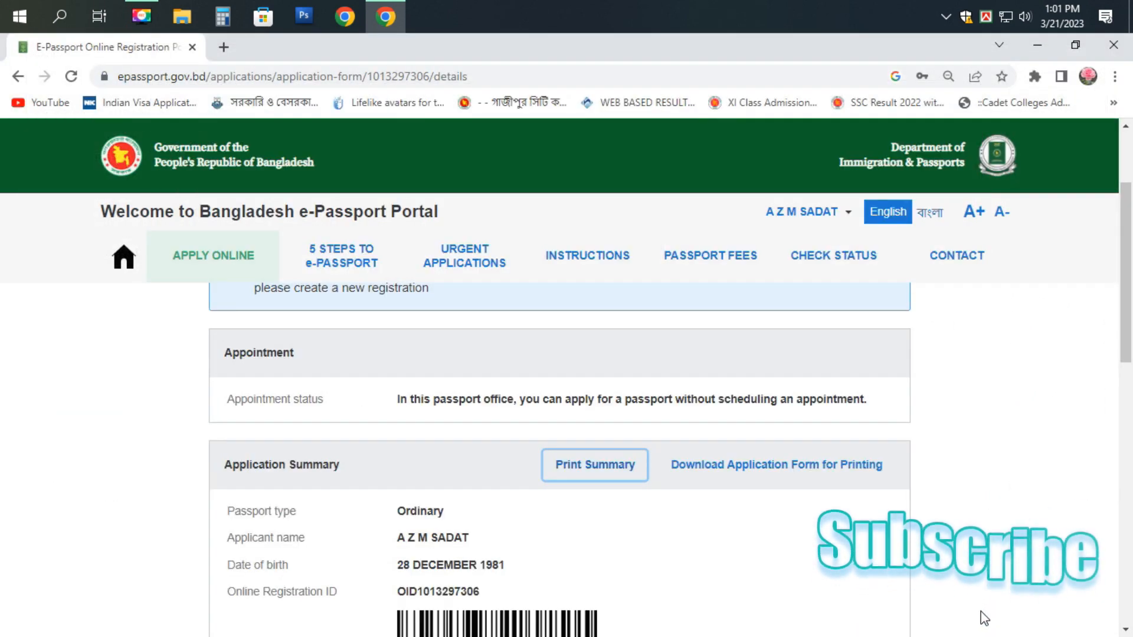
pyautogui.click(712, 470)
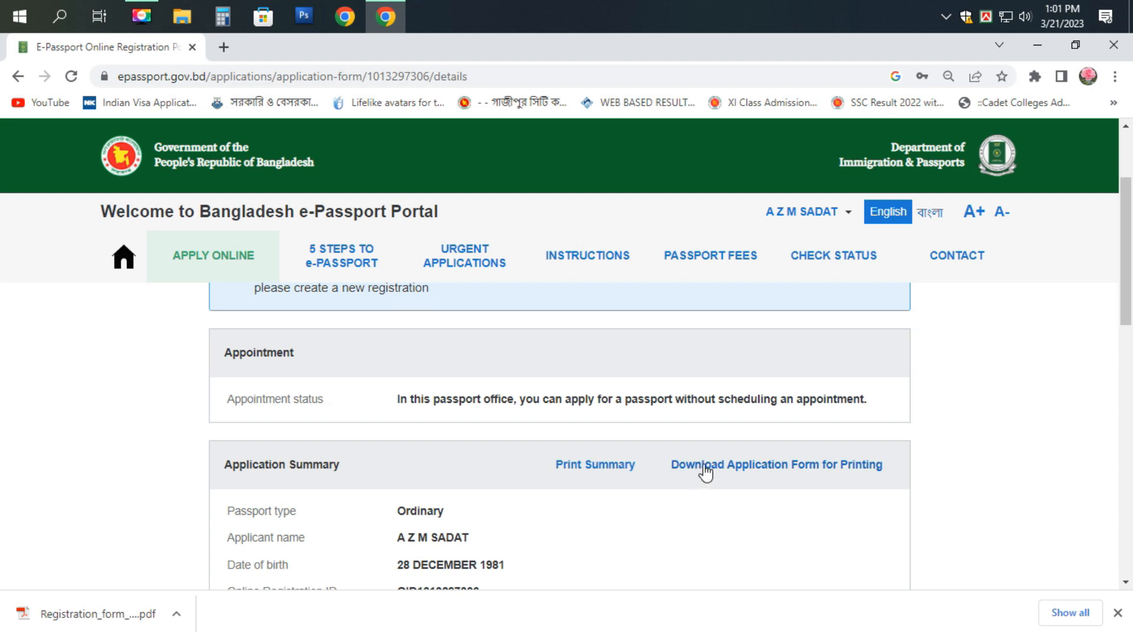
# - Download the application form again and show the downloaded PDF in its folder
pyautogui.click(704, 465)
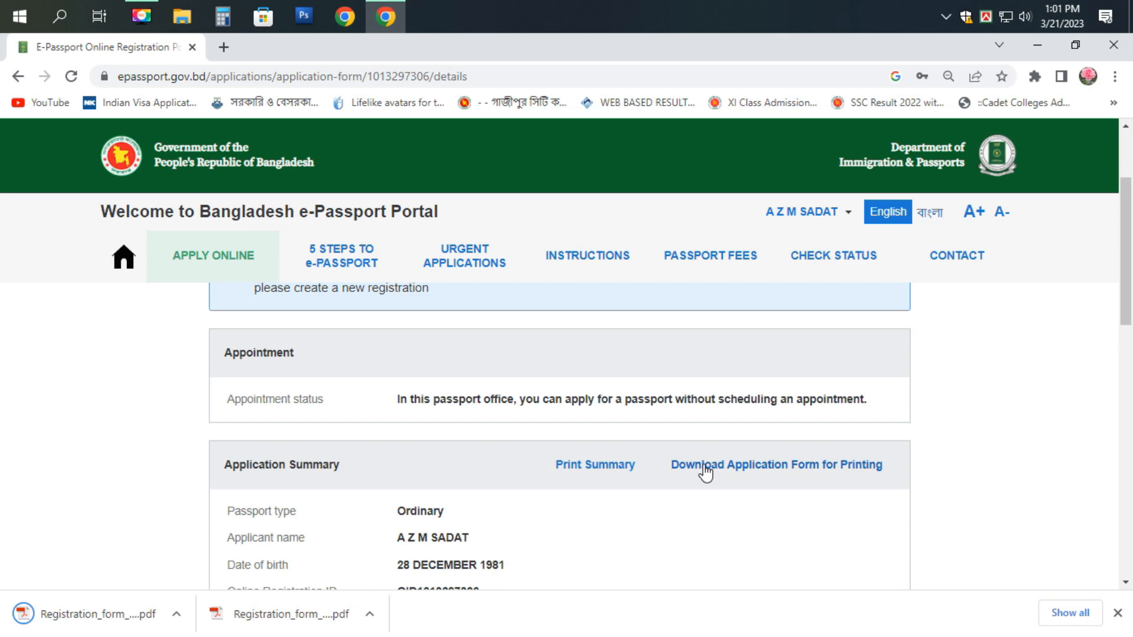
pyautogui.scroll(-8, 705, 472)
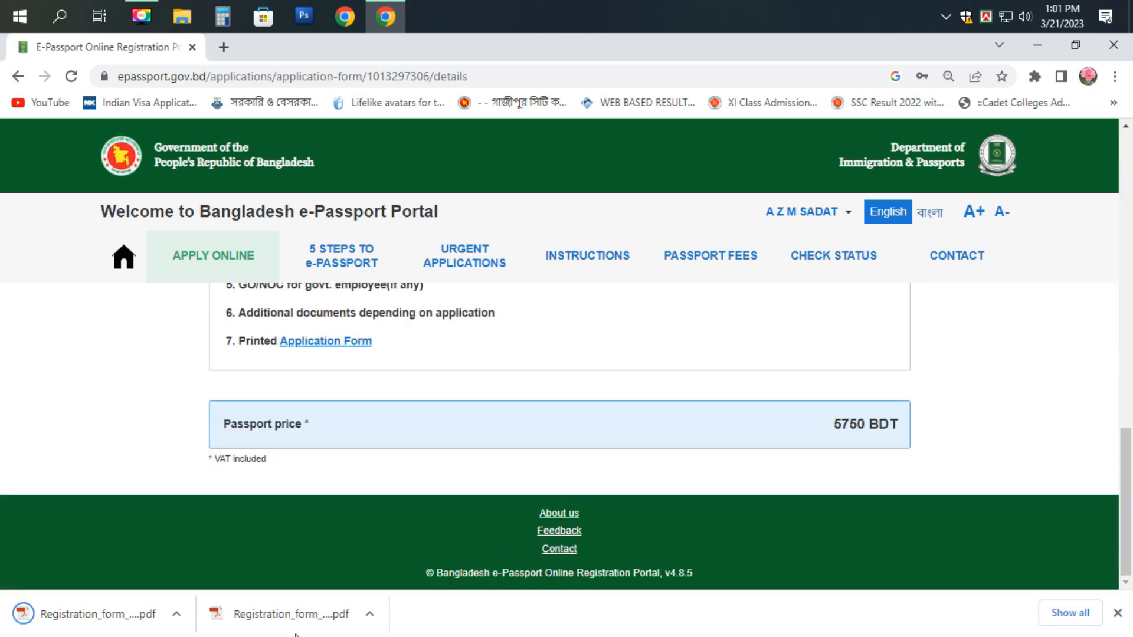
pyautogui.rightClick(51, 611)
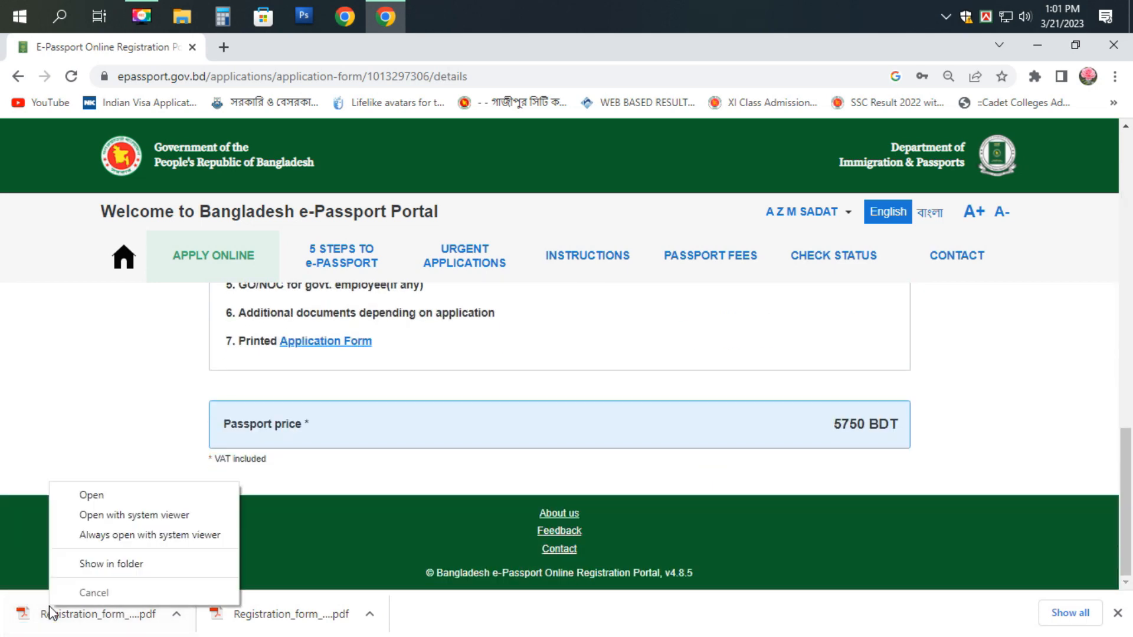
pyautogui.click(91, 564)
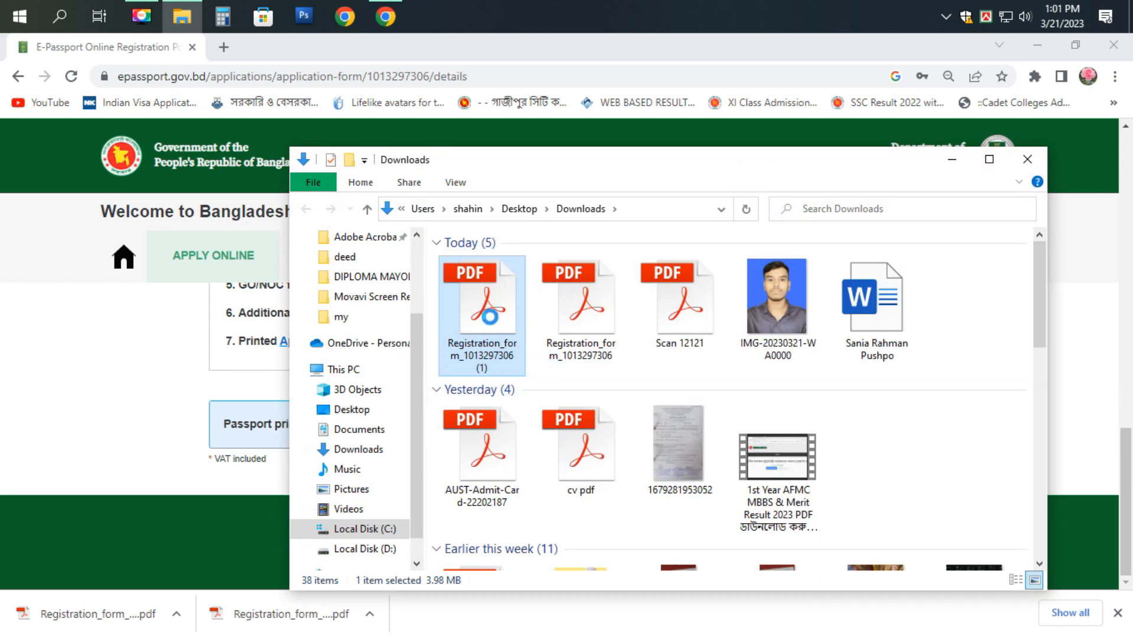
pyautogui.rightClick(489, 317)
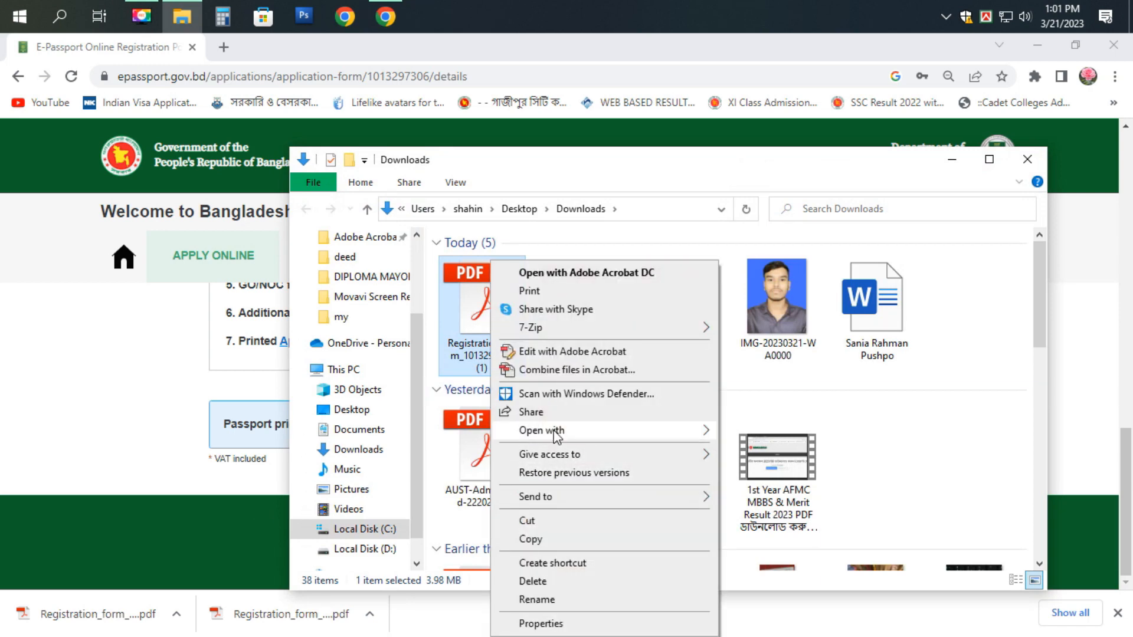
pyautogui.moveTo(551, 430)
pyautogui.click(754, 434)
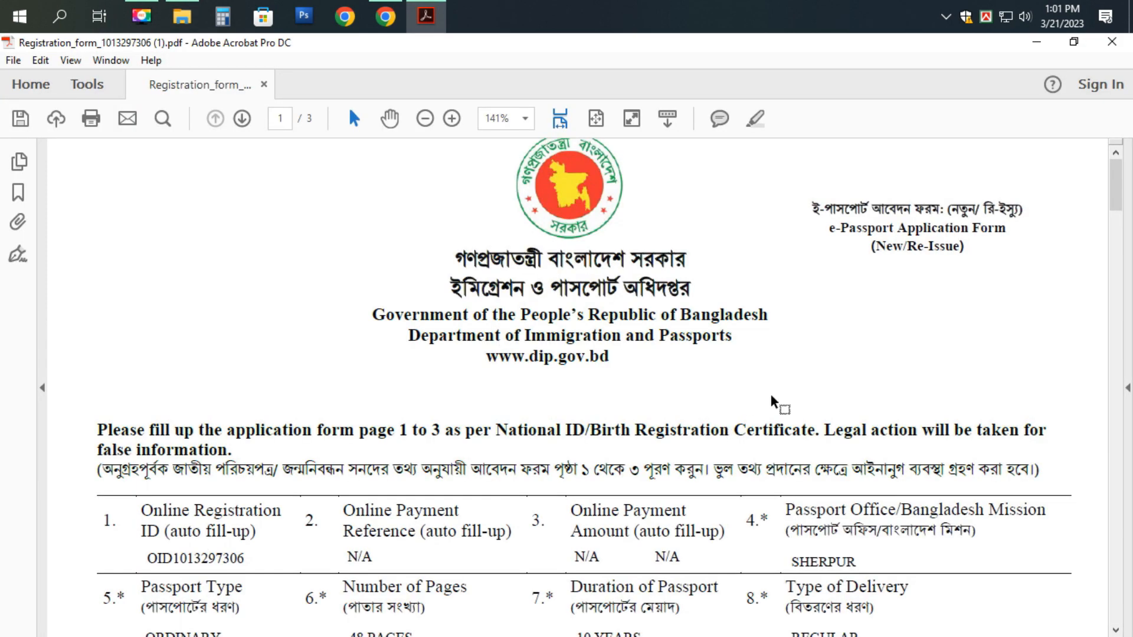
# - Scroll through the three-page form showing SHERPUR office, ORDINARY, 48 pages, 10 years, REGULAR delivery
pyautogui.scroll(-4, 779, 401)
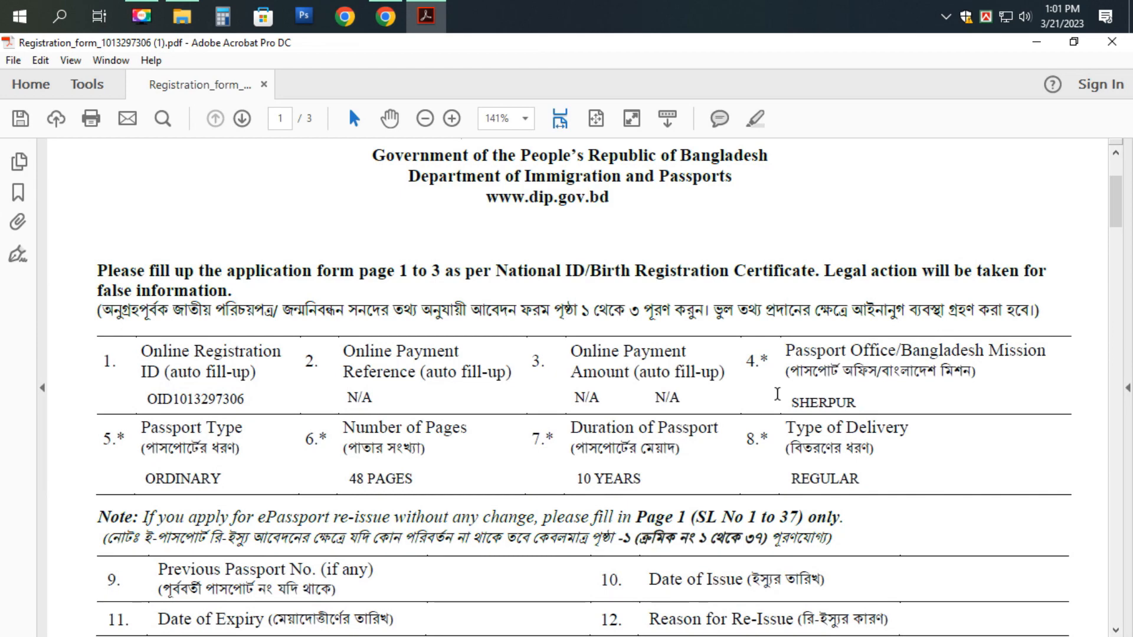
pyautogui.scroll(2, 778, 396)
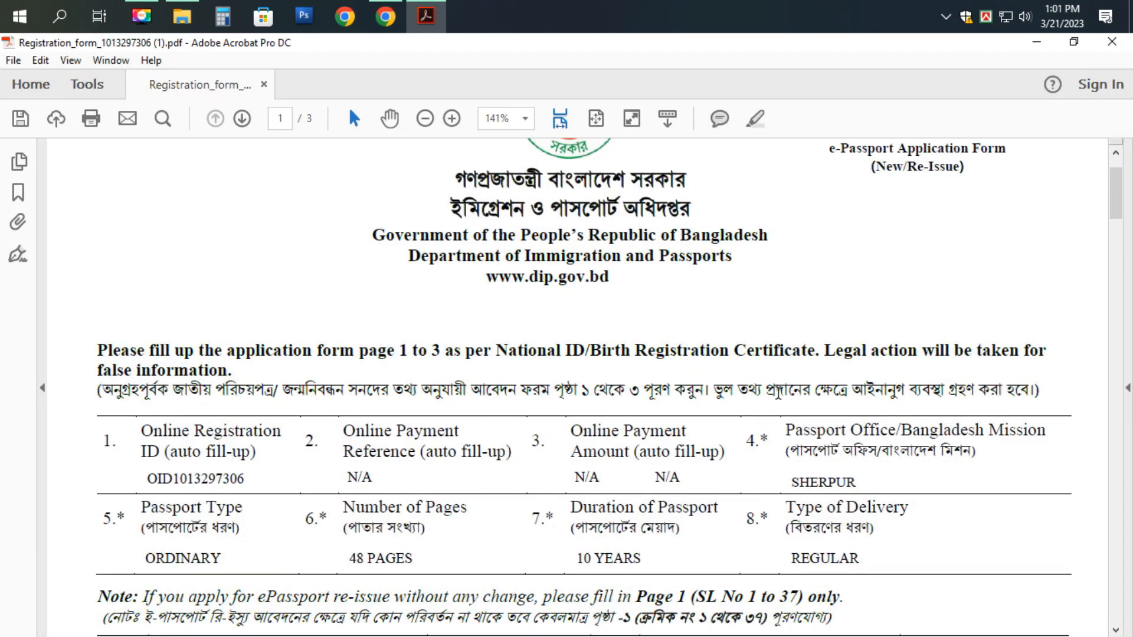
pyautogui.keyDown('ctrl'); pyautogui.scroll(-4, 779, 401); pyautogui.keyUp('ctrl')
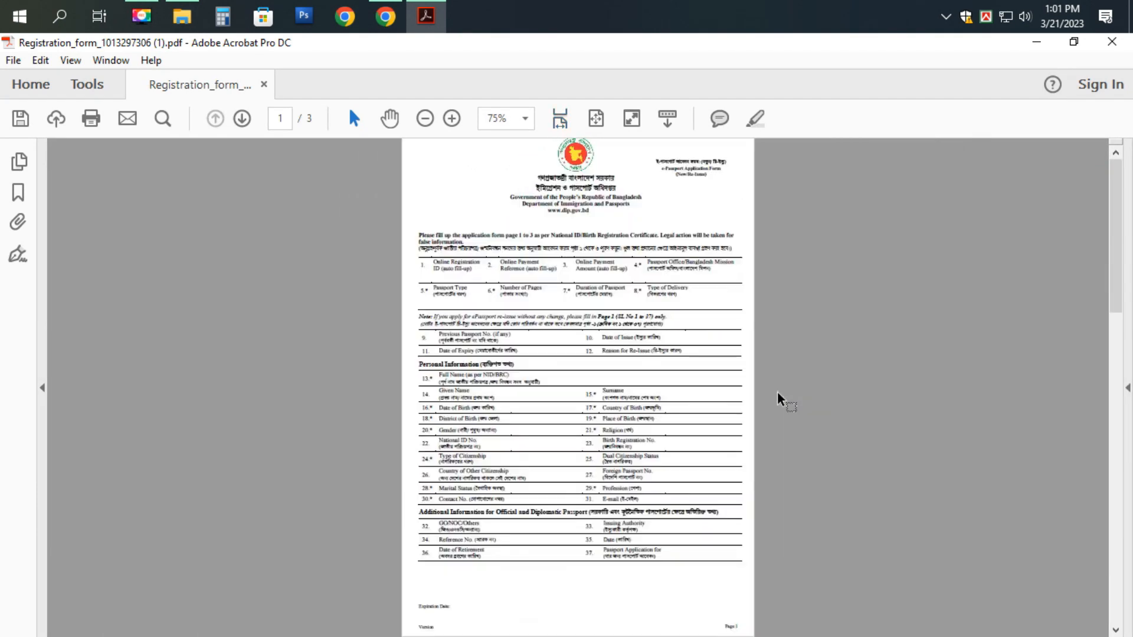
pyautogui.keyDown('ctrl'); pyautogui.scroll(-3, 779, 402); pyautogui.keyUp('ctrl')
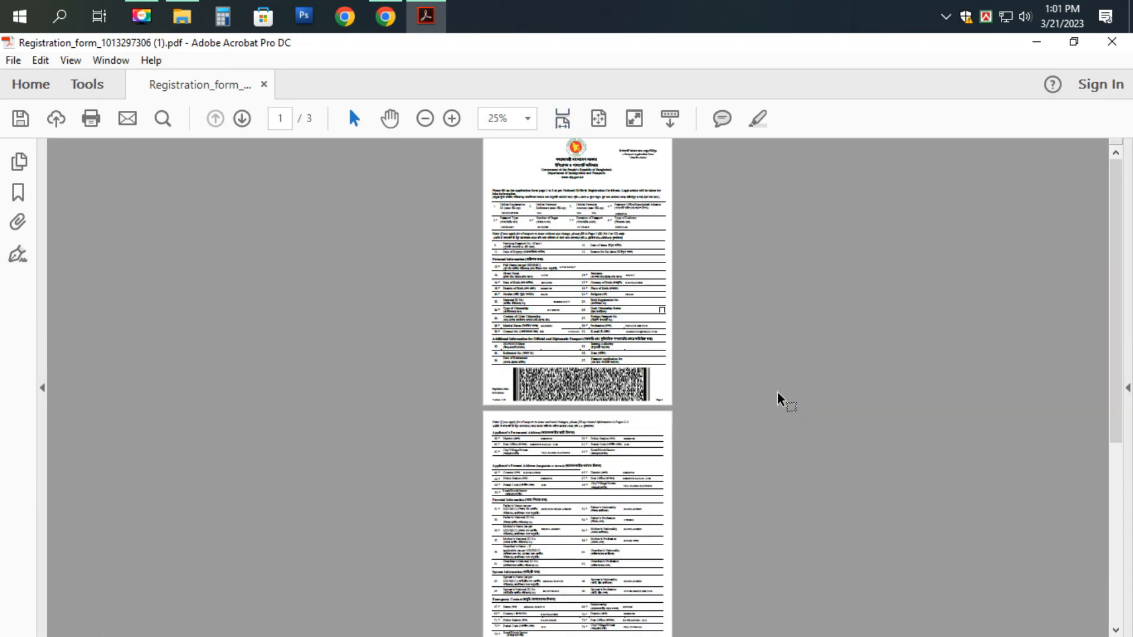
pyautogui.keyDown('ctrl'); pyautogui.scroll(-1, 780, 400); pyautogui.keyUp('ctrl')
pyautogui.keyDown('ctrl'); pyautogui.scroll(1, 779, 400); pyautogui.keyUp('ctrl')
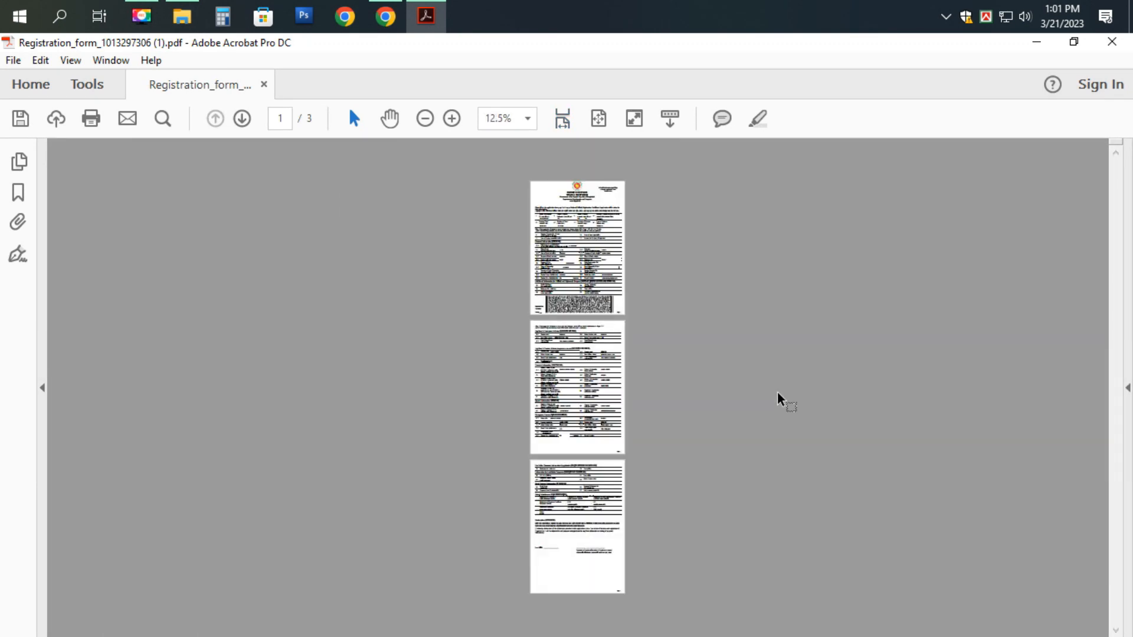